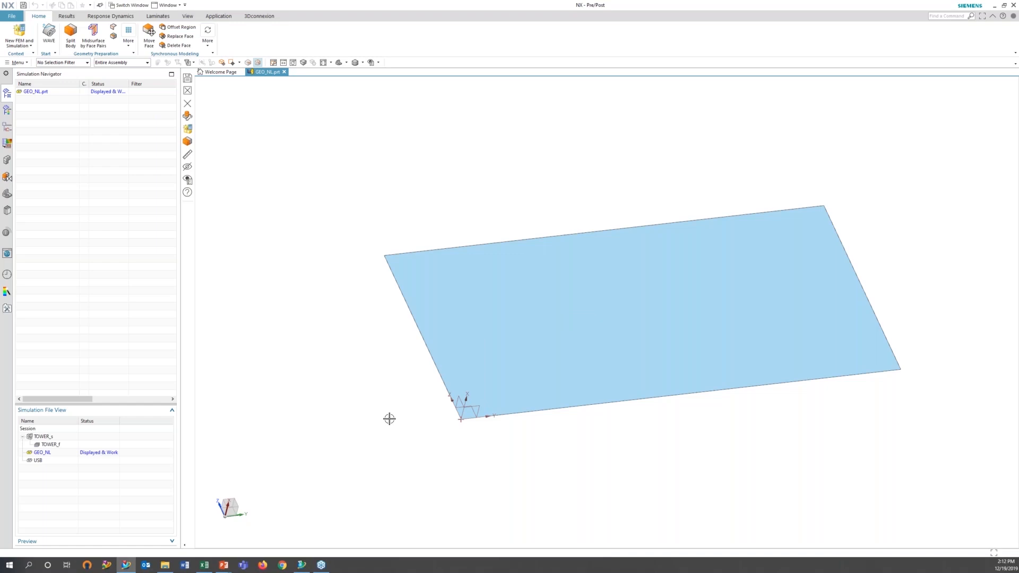
Create a new FEM and simulation for GEO_NL with the default Simcenter Nastran structural settings, naming its SOL 101 linear statics solution Solution 101.
click(24, 44)
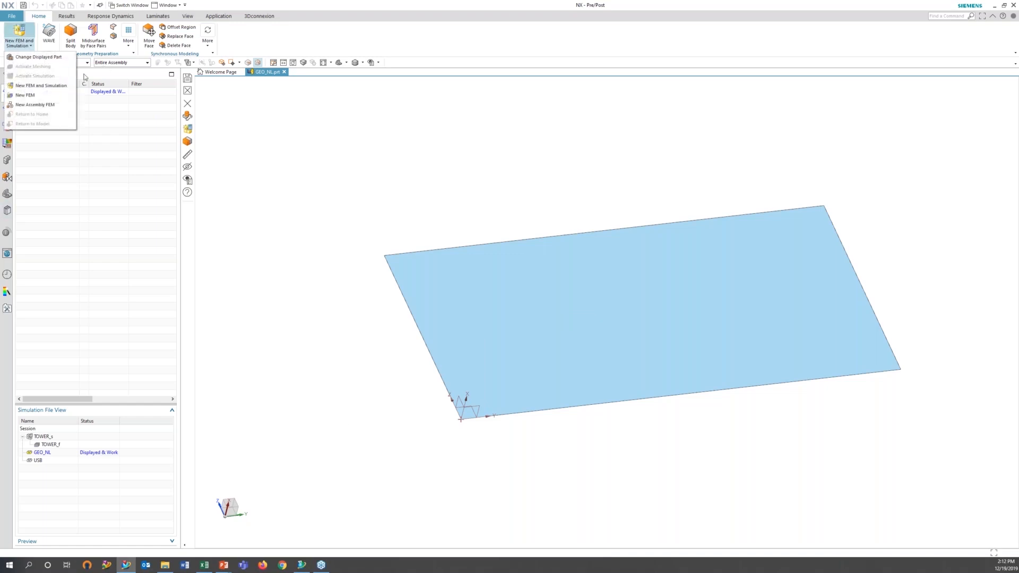
click(37, 87)
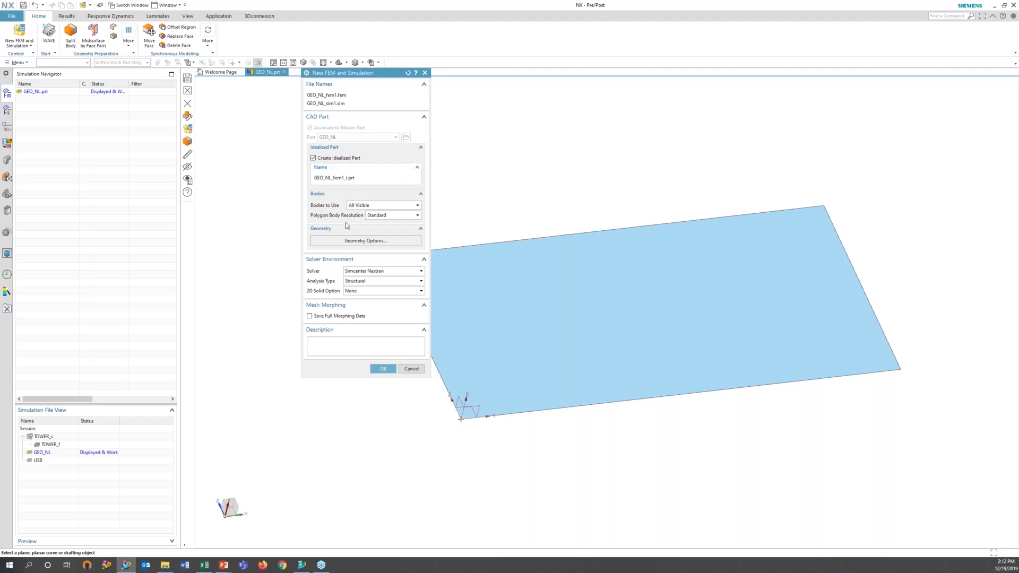
click(383, 369)
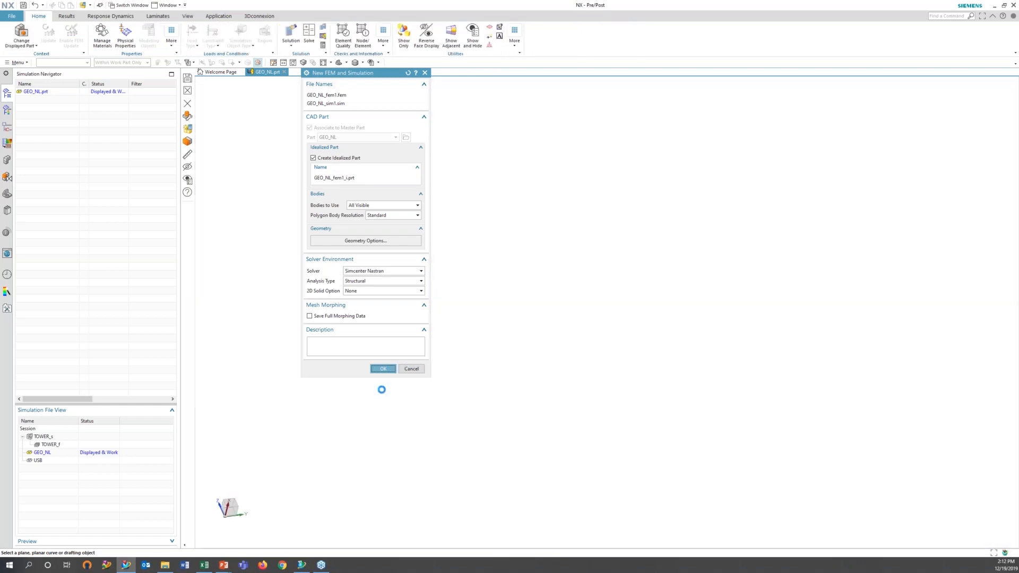
click(383, 368)
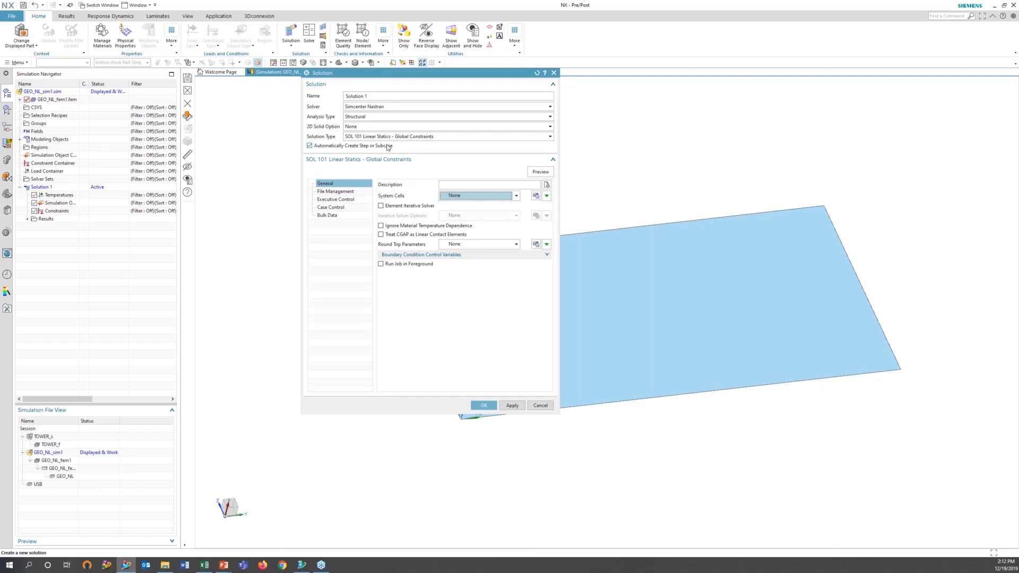
click(378, 97)
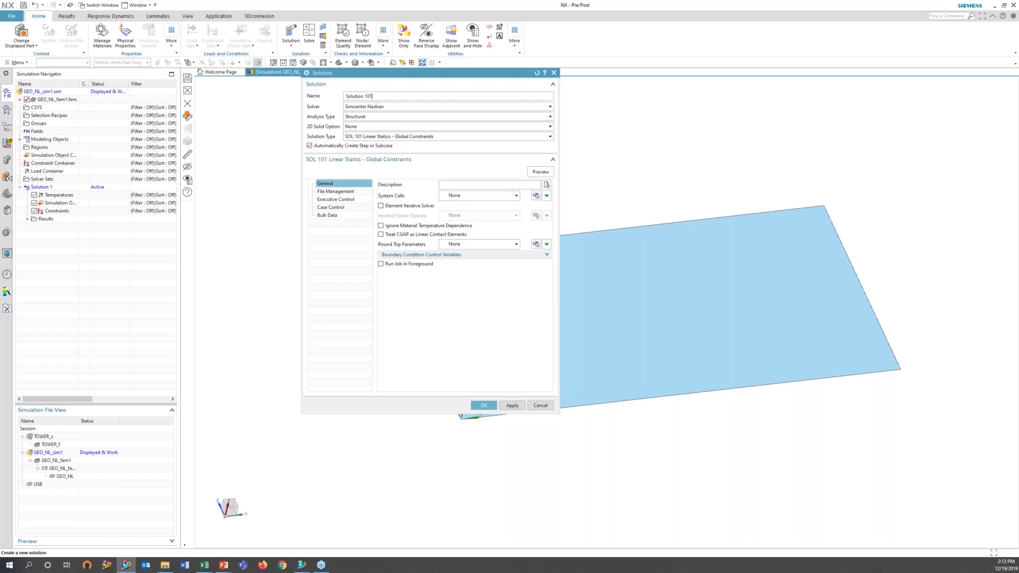
click(483, 405)
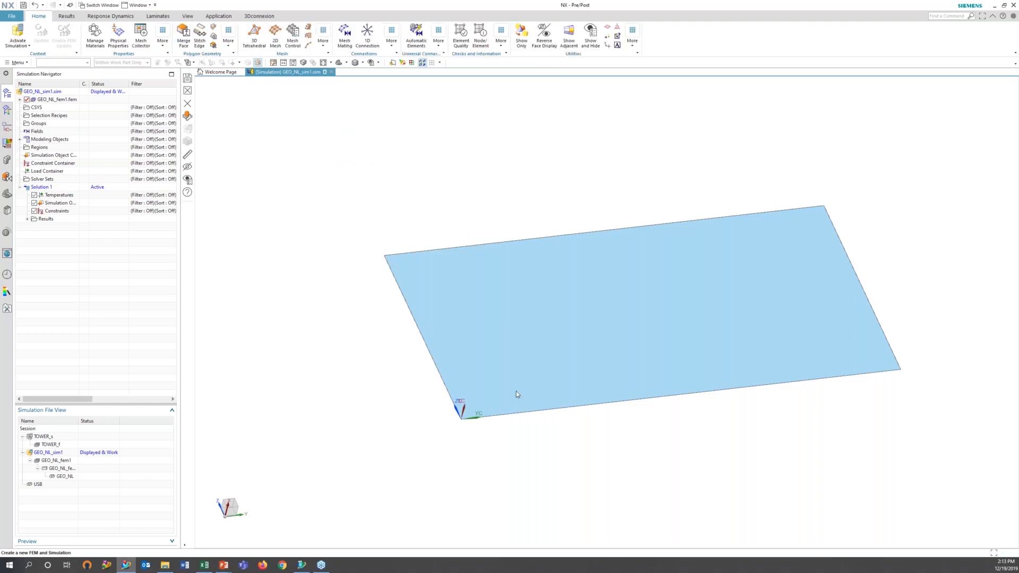
Set up a 2D mesh of CQUAD4 elements on the plate face with an element size of 4.47/4 in.
click(275, 35)
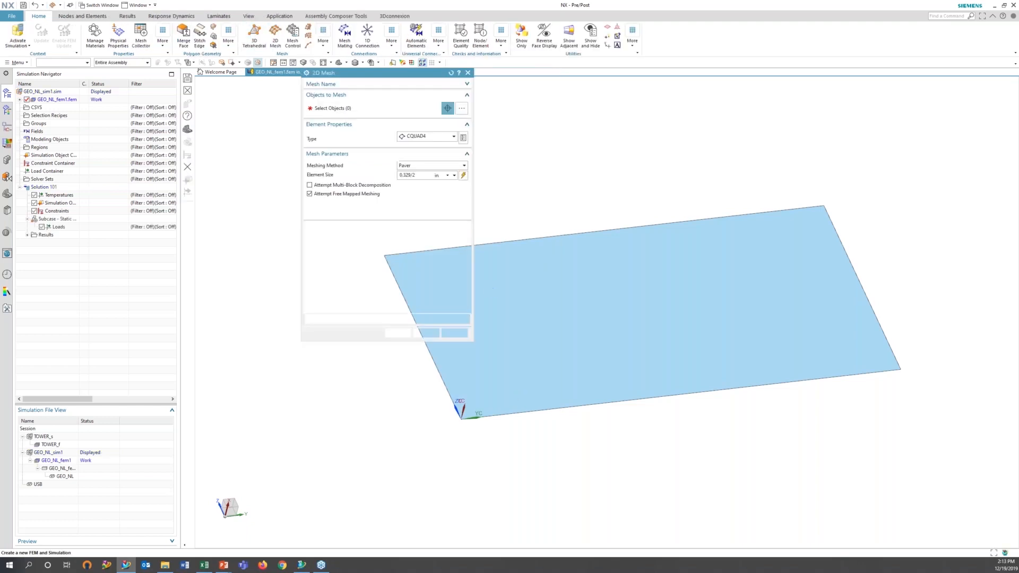
click(464, 176)
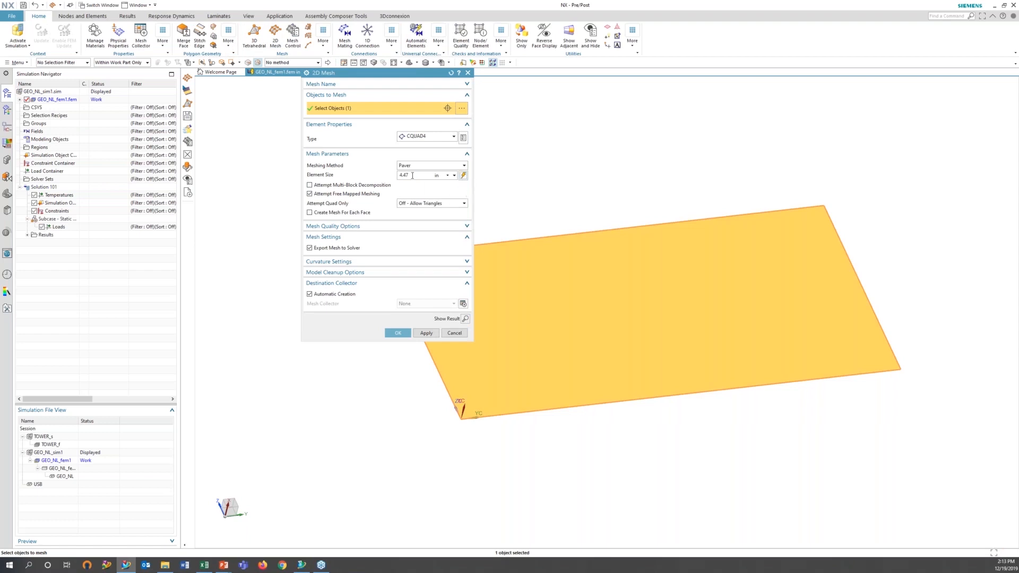
text(/4)
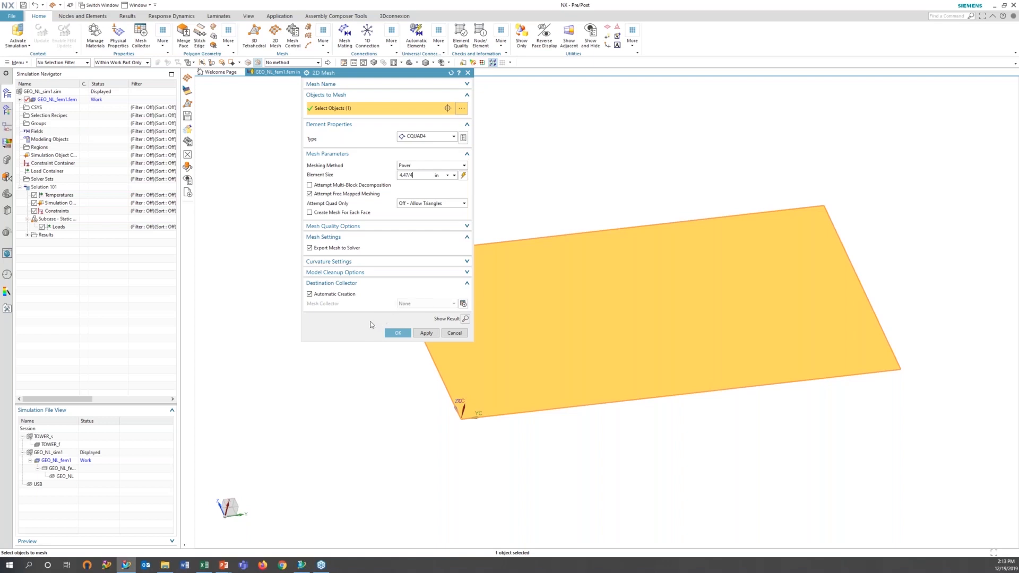
Create a thin shell mesh collector named plate for the 2D mesh.
click(464, 304)
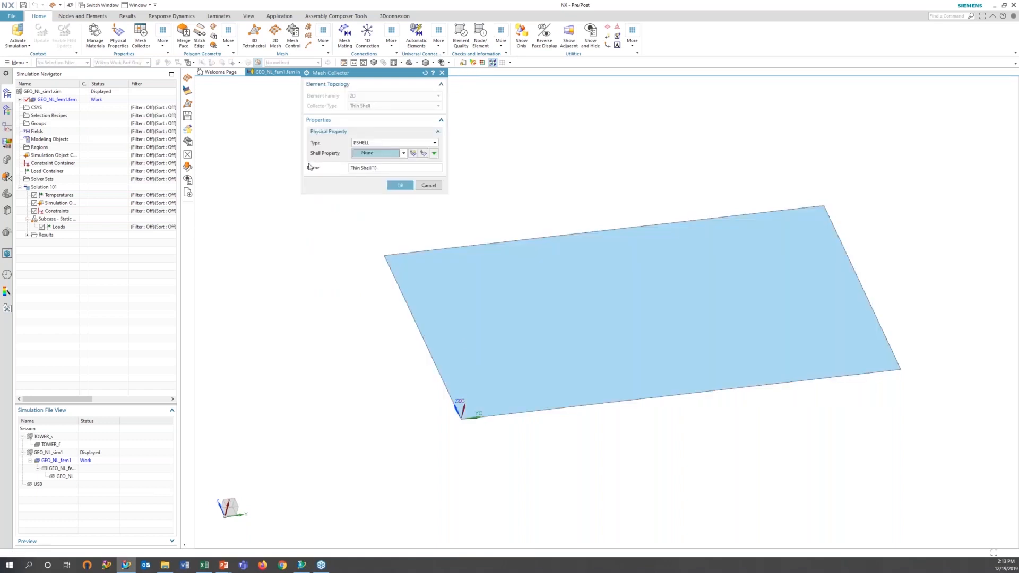
click(382, 168)
text(plate)
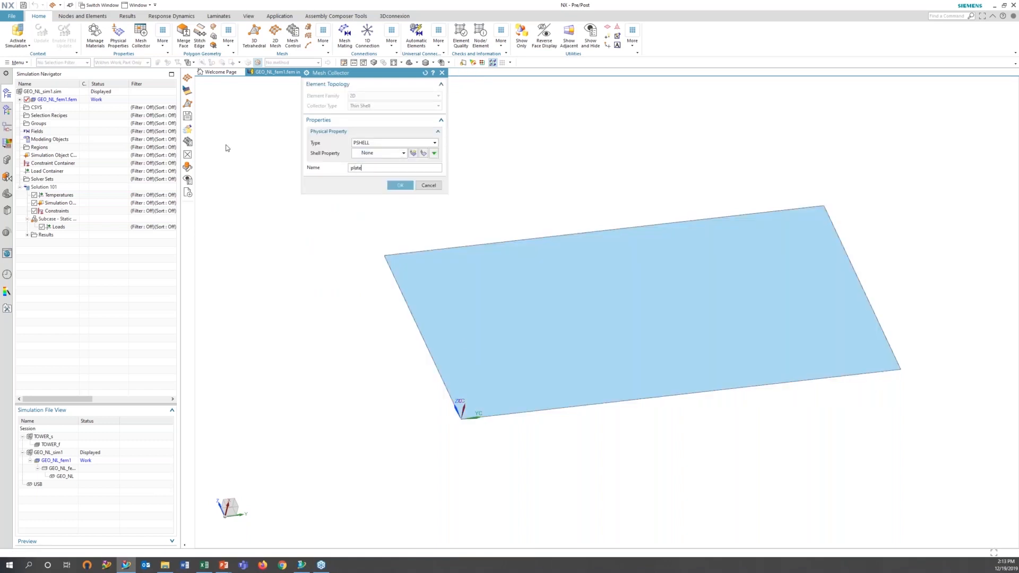
Define the collector's PSHELL property with a default thickness and the library material AISI_Steel_4340, and generate the plate mesh.
click(413, 153)
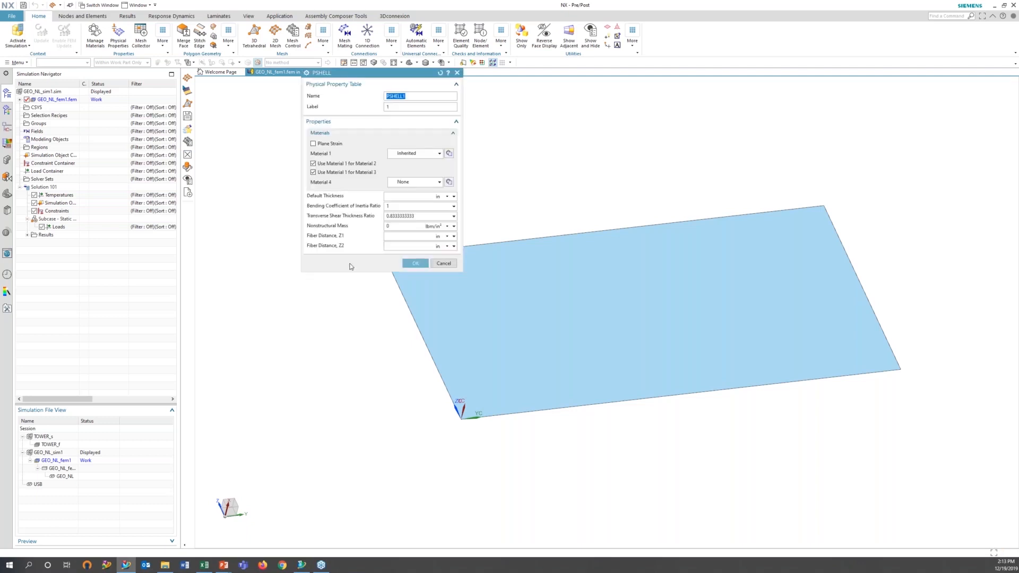
click(396, 197)
click(449, 154)
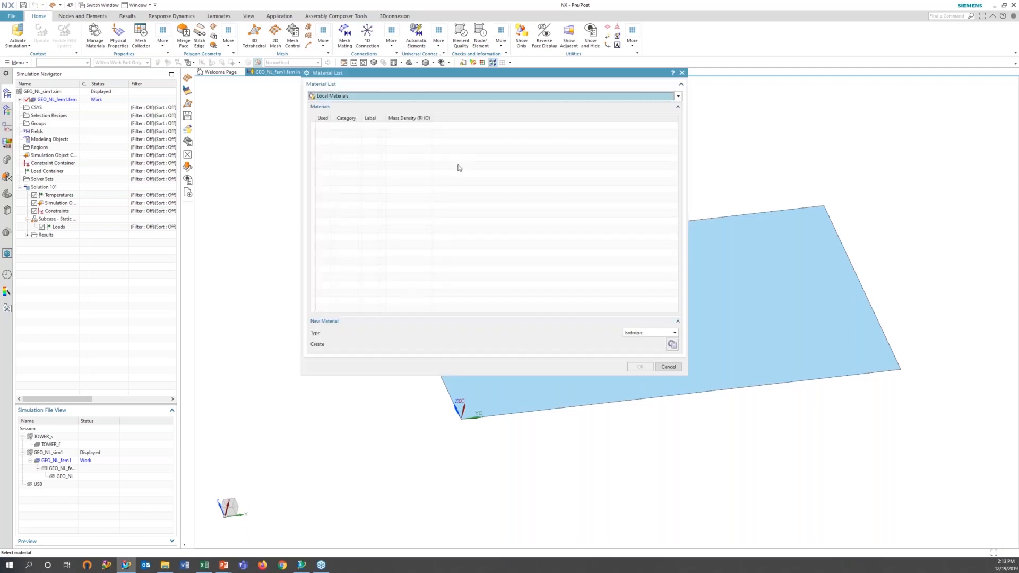
click(332, 96)
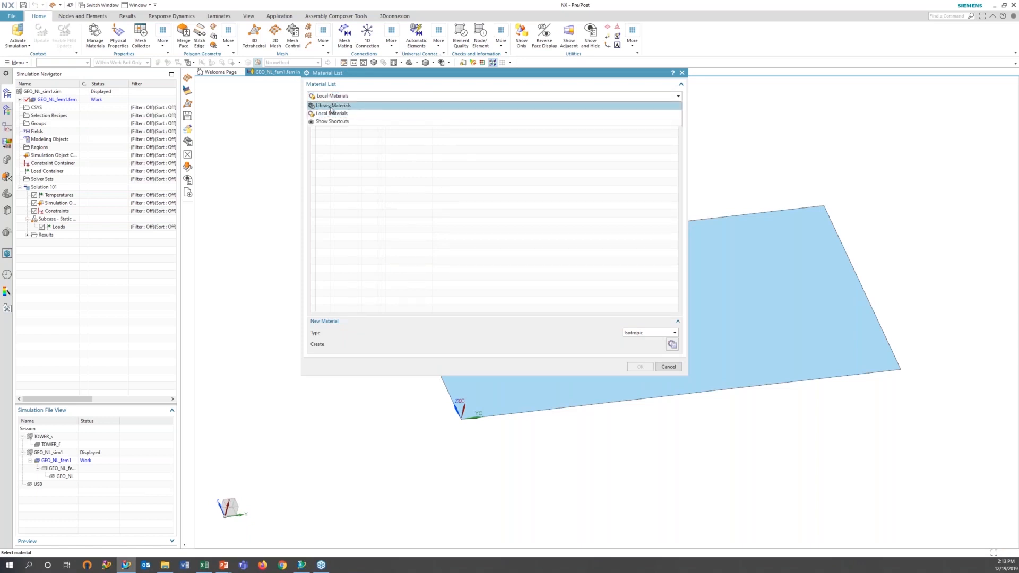
click(331, 106)
click(337, 199)
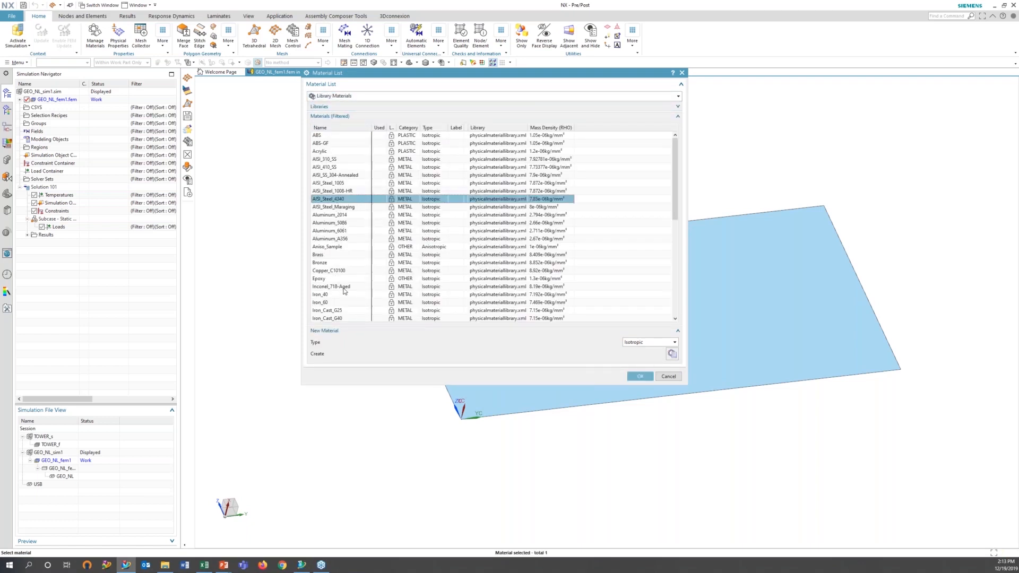
click(638, 376)
click(415, 263)
click(401, 182)
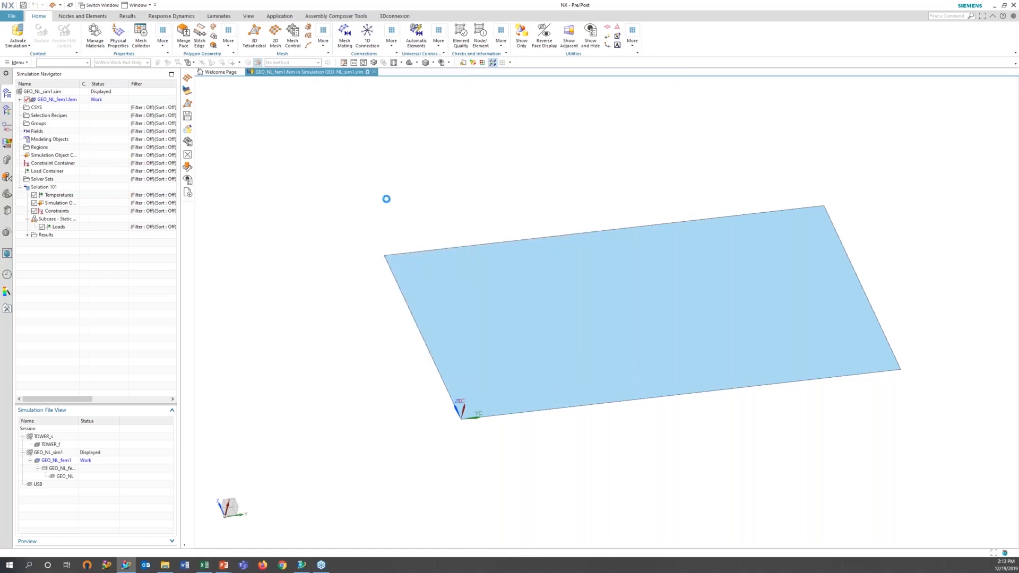
click(402, 334)
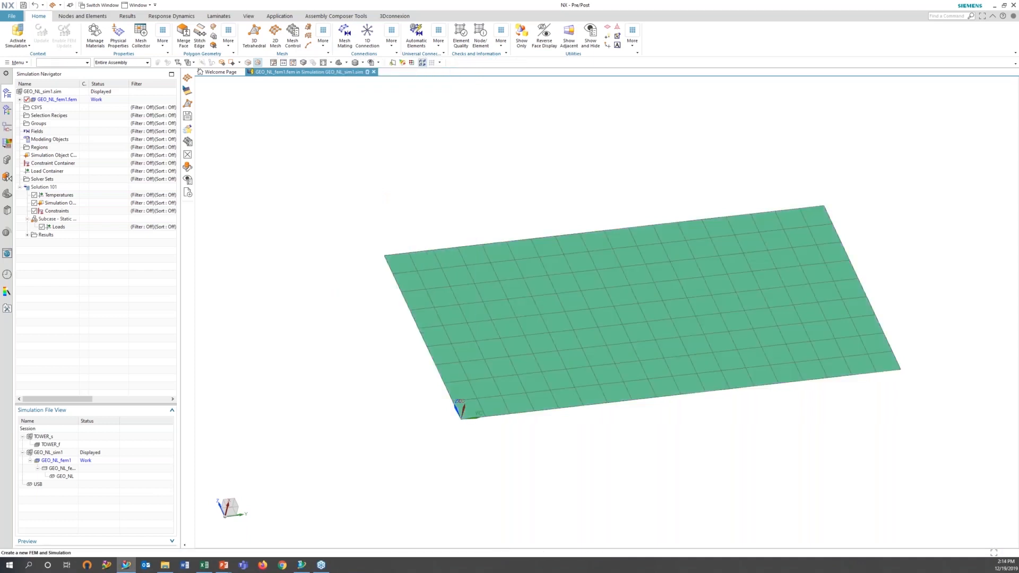
Activate the GEO_NL_sim1 simulation and apply a normal pressure load named 20 psi, with a magnitude of 20 lbf/in², to the plate face.
mouse_move(766, 382)
middle_down()
mouse_move(752, 353)
mouse_move(750, 381)
middle_up()
ctrl+middle_drag(672, 378, 632, 394)
shift+middle_drag(626, 366, 541, 308)
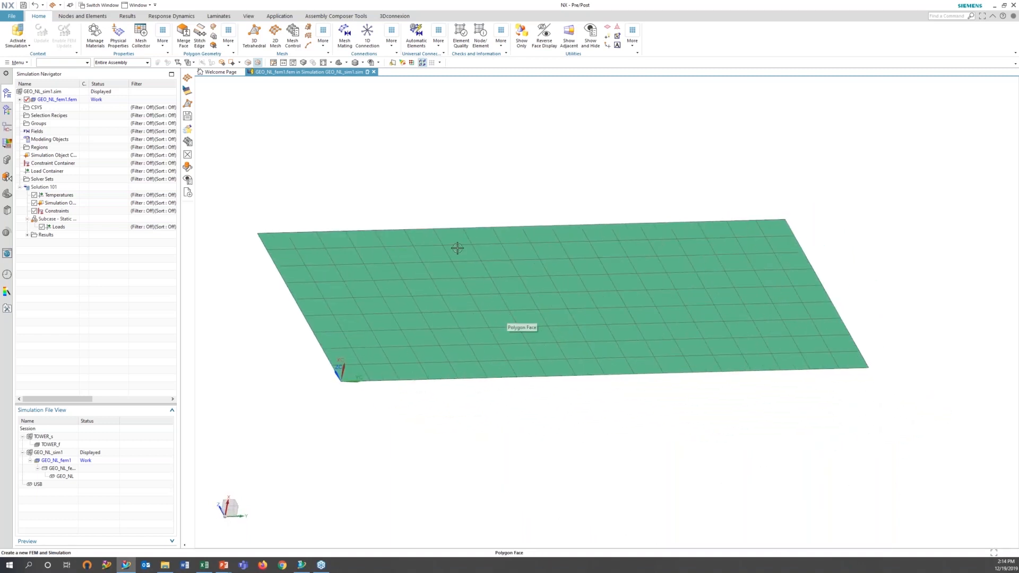
double_click(53, 453)
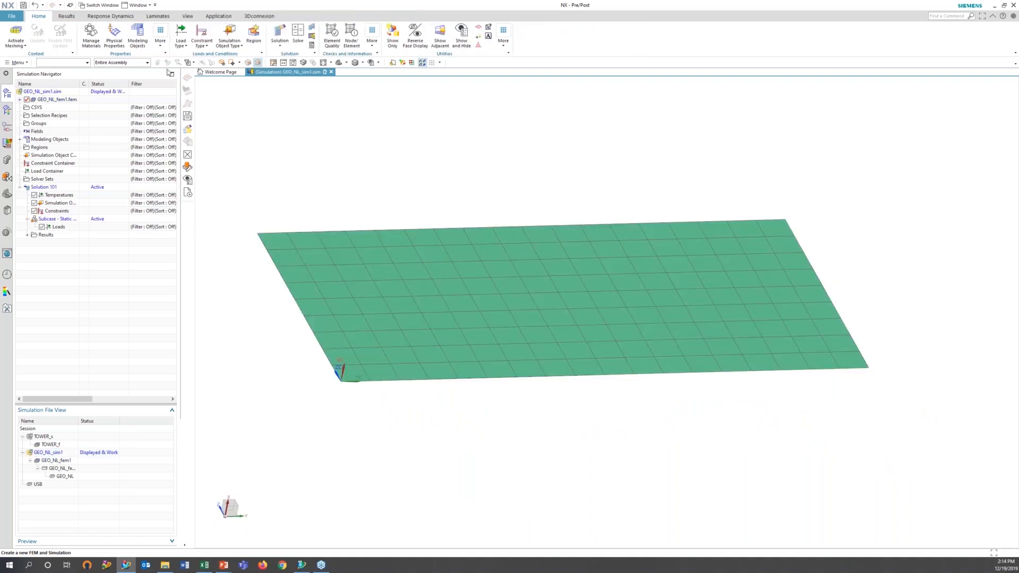
click(181, 42)
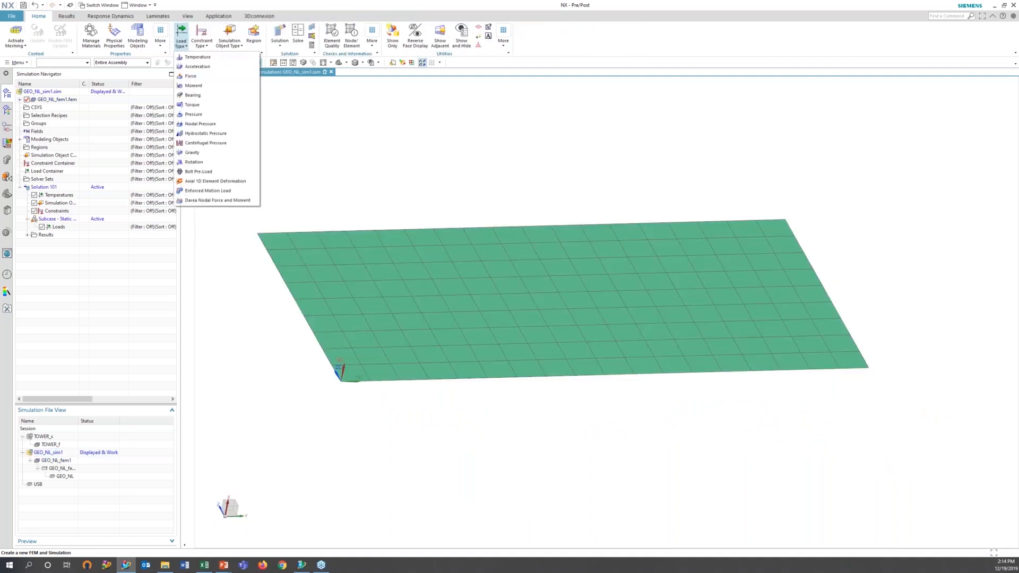
click(206, 115)
click(484, 295)
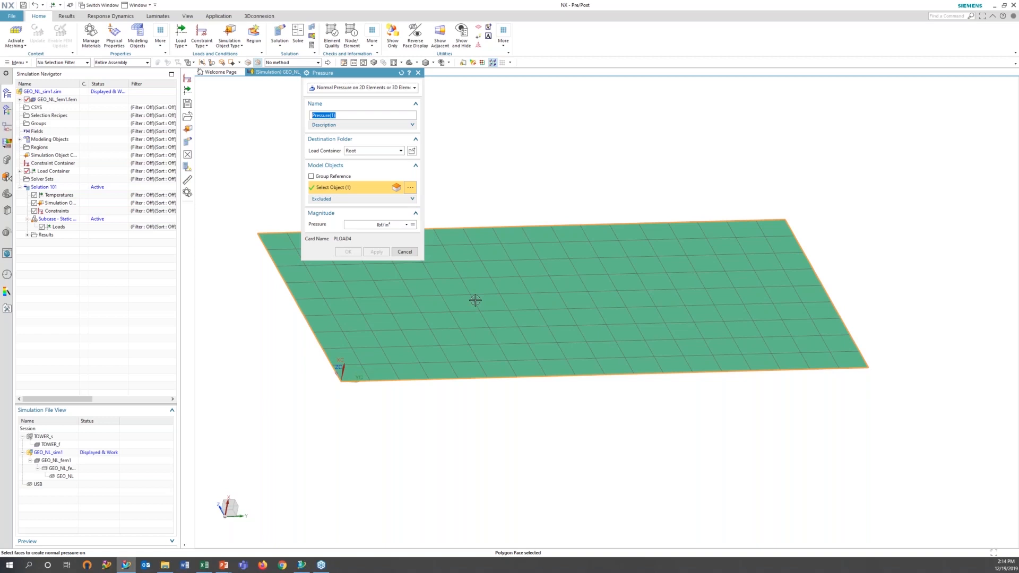
text(20 psi20)
click(349, 251)
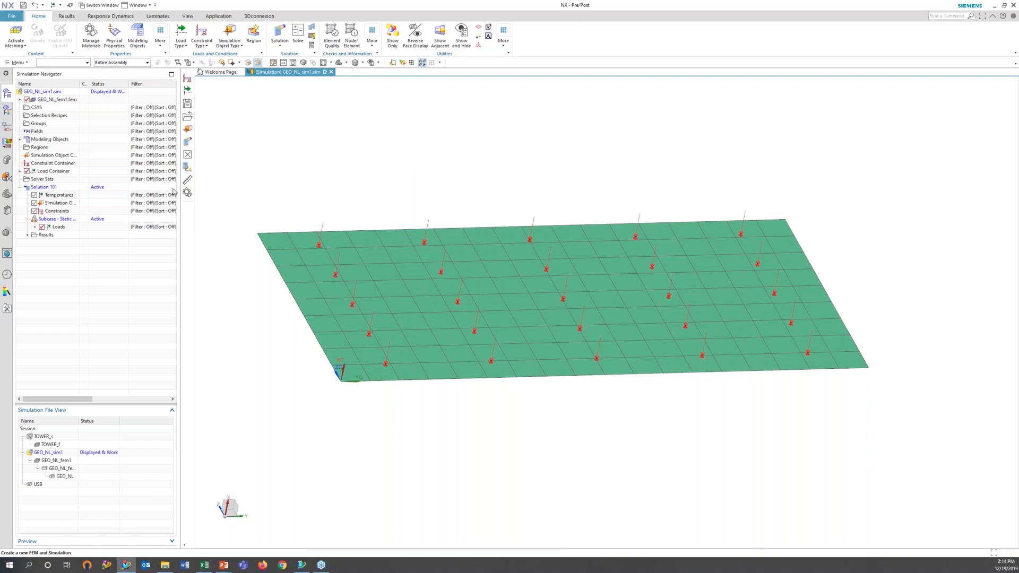
Apply a fixed constraint to the two opposite short edges of the plate, selecting them as polygon edges.
click(203, 43)
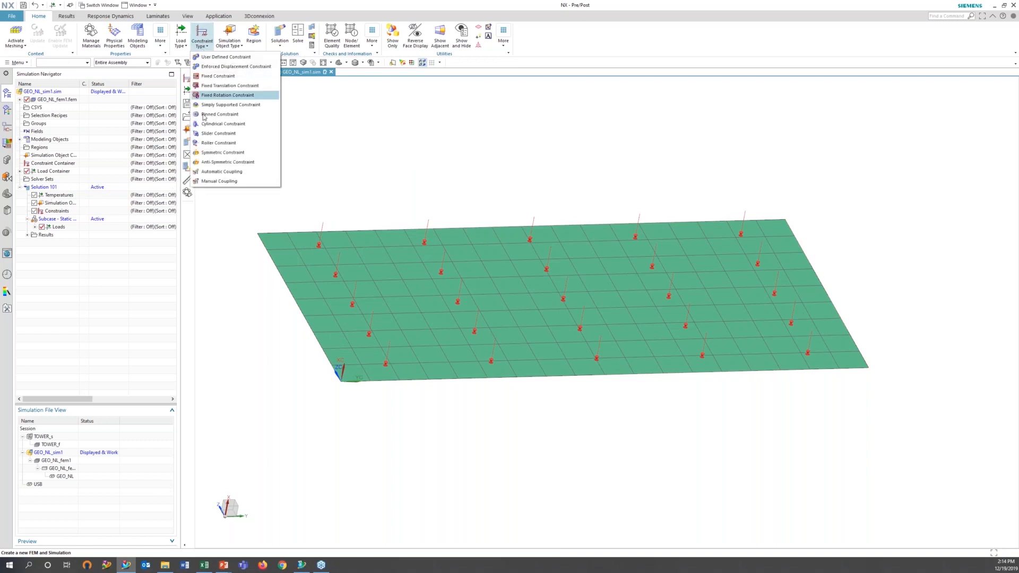
click(225, 78)
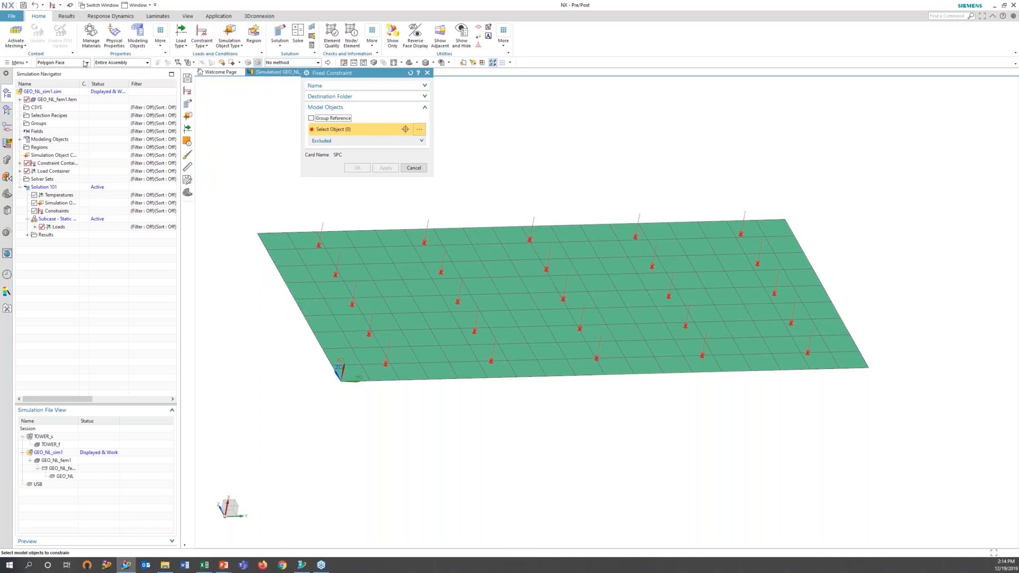
click(87, 63)
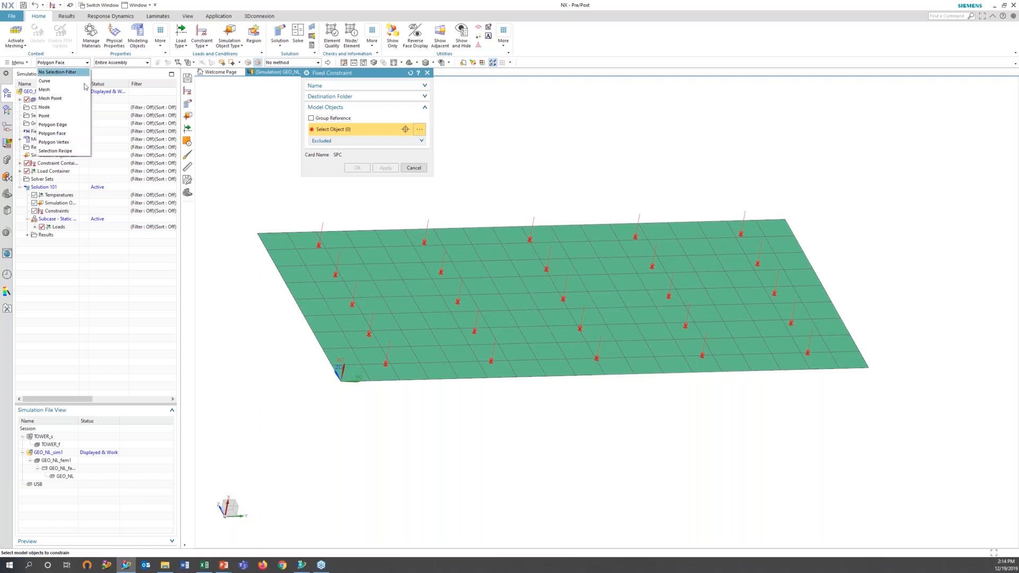
click(52, 124)
click(317, 331)
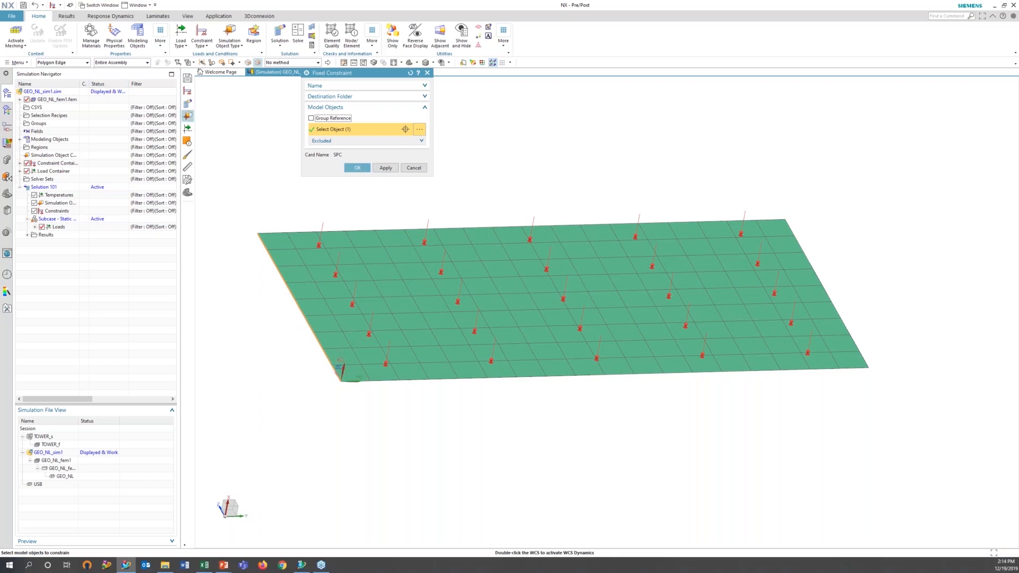
click(819, 278)
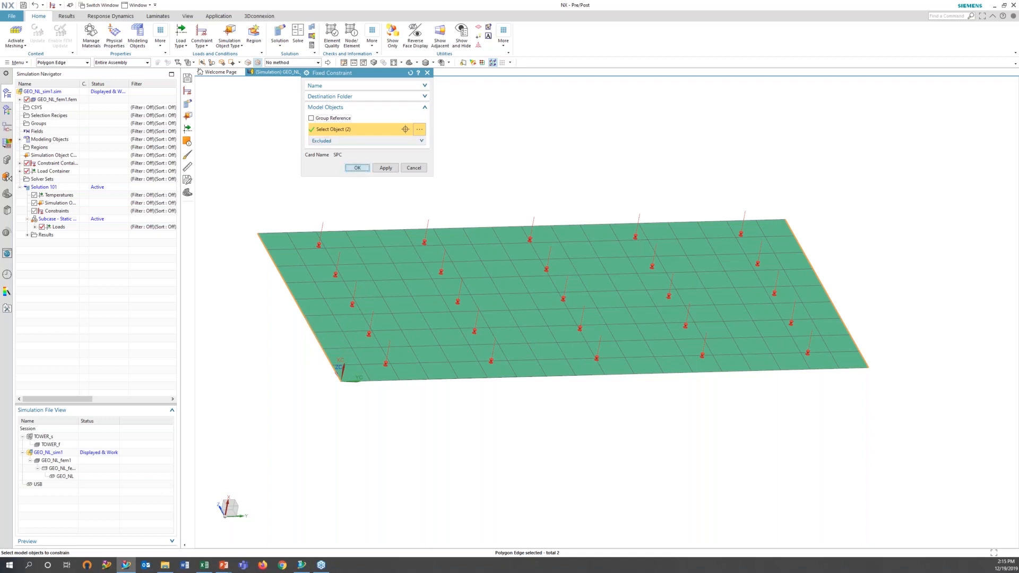
click(357, 168)
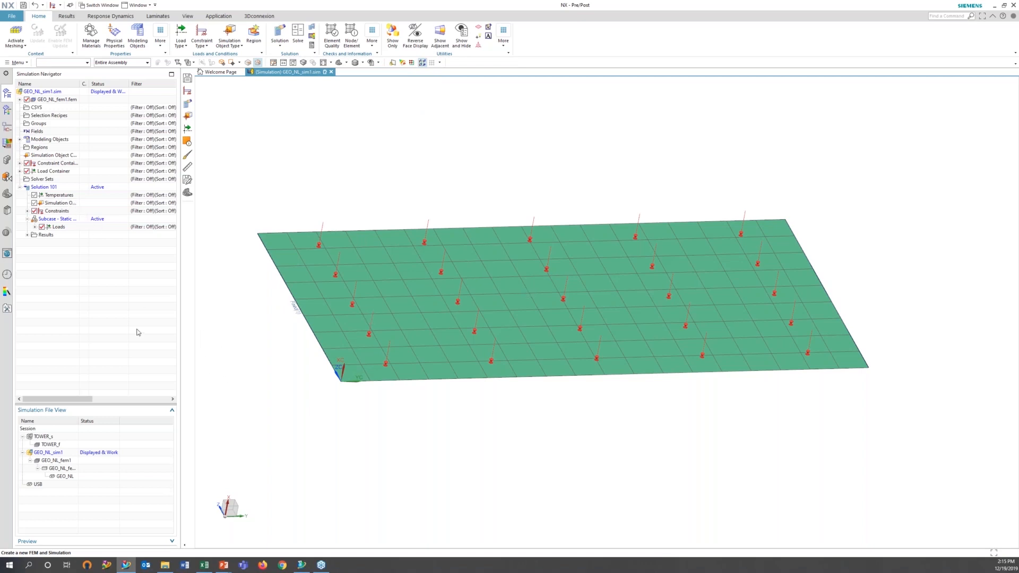
Expand the constraints and the static subcase's loads of Solution 101 to check its boundary conditions.
click(46, 189)
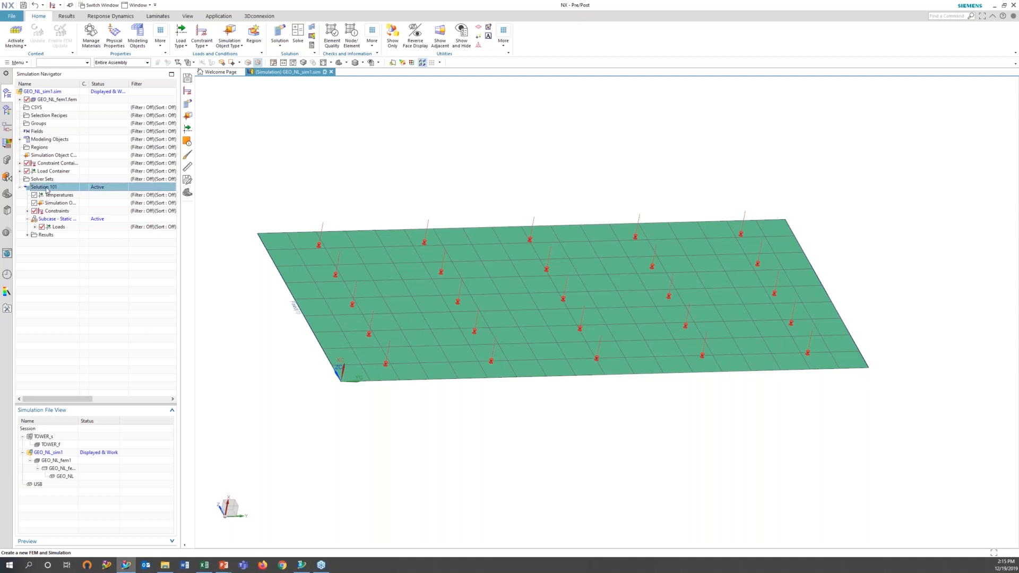
right_click(47, 189)
click(27, 222)
click(27, 210)
click(34, 235)
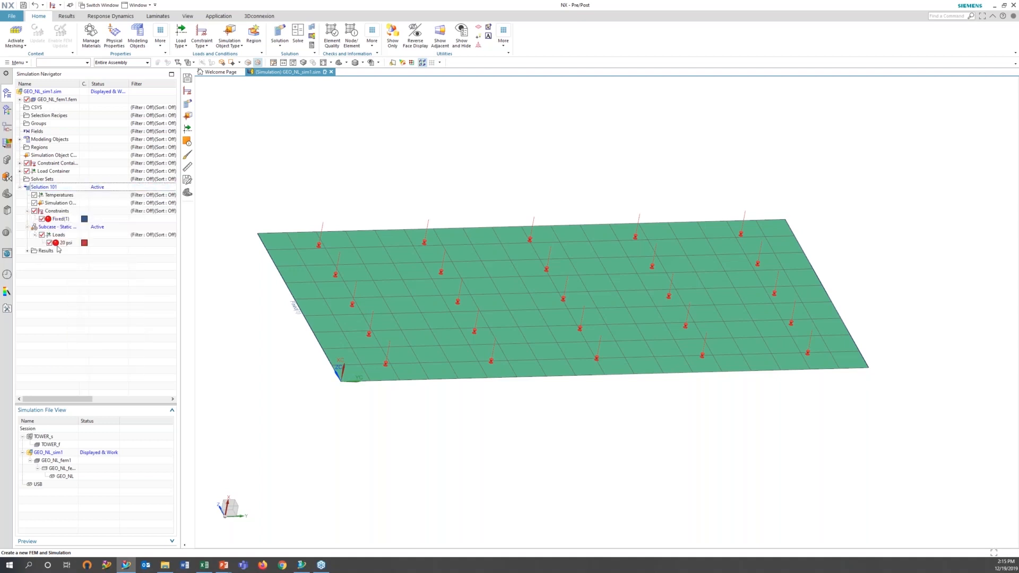
Solve Solution 101, and close the solver messages and the job monitor.
right_click(52, 189)
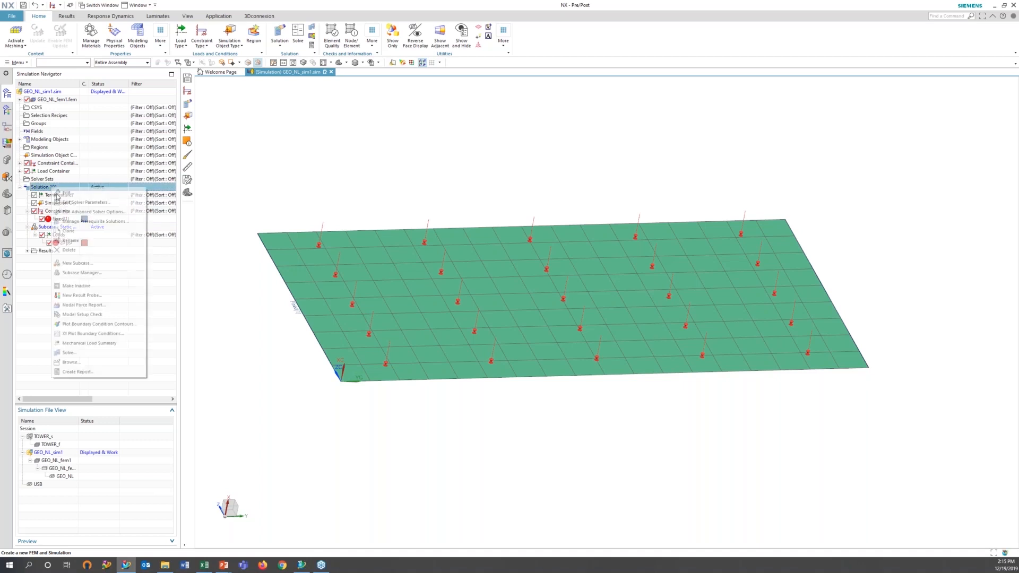
click(84, 353)
click(373, 176)
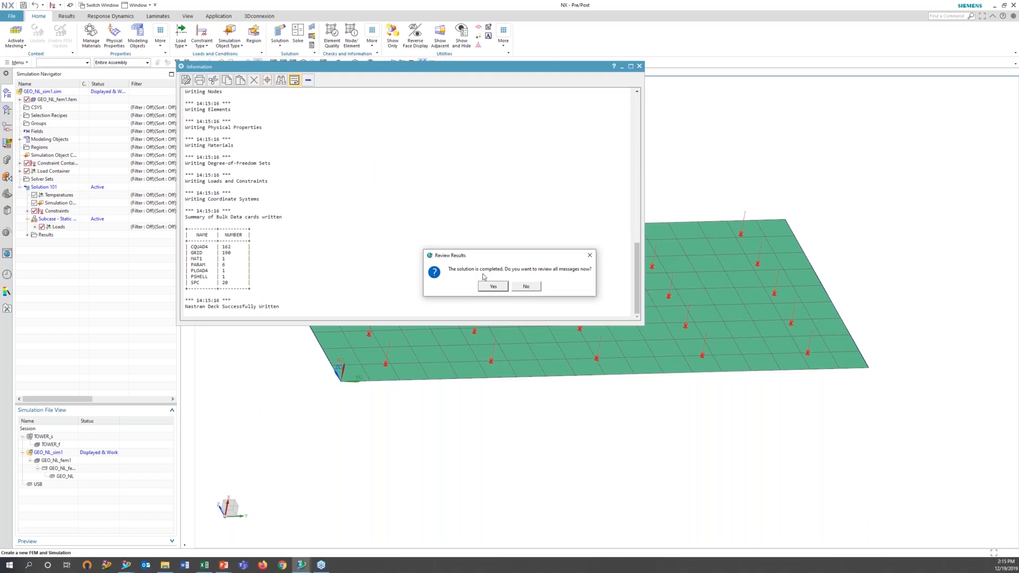
click(494, 287)
click(639, 66)
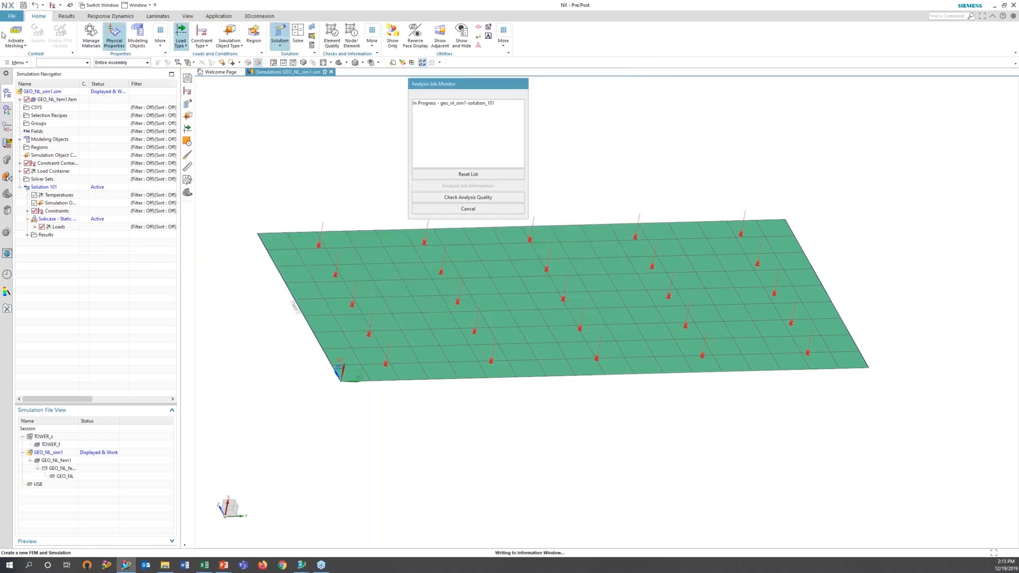
click(468, 209)
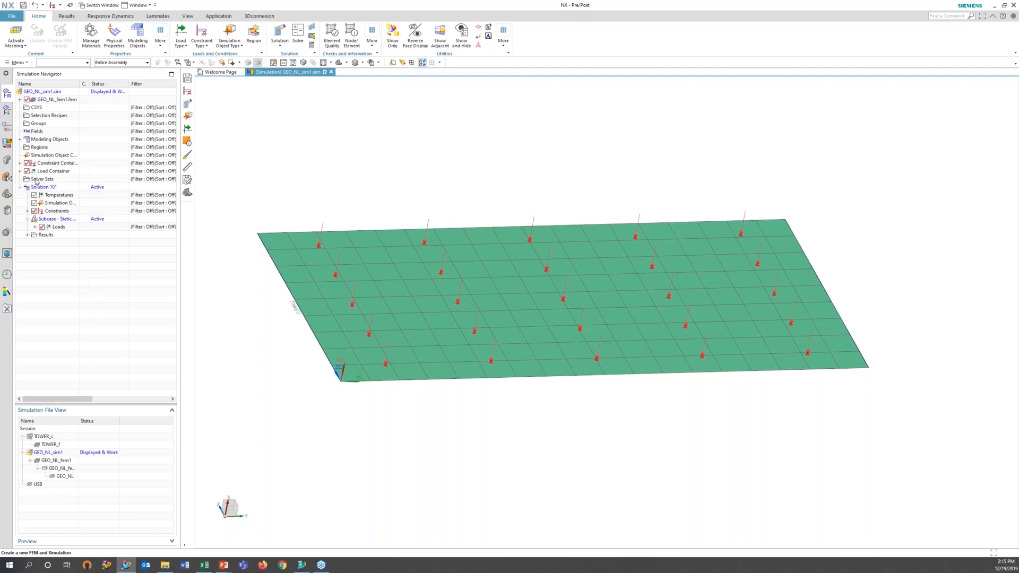
Start a new solution of type SOL 106 Nonlinear Statics - Global Constraints and enable Large Displacements (LGDISP) in its bulk data.
click(280, 46)
click(287, 57)
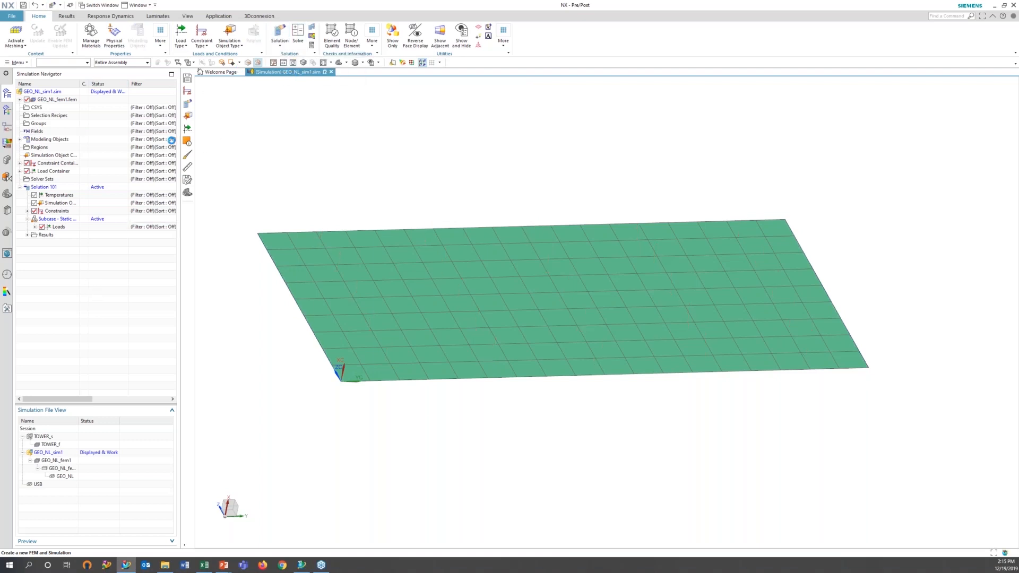
click(382, 137)
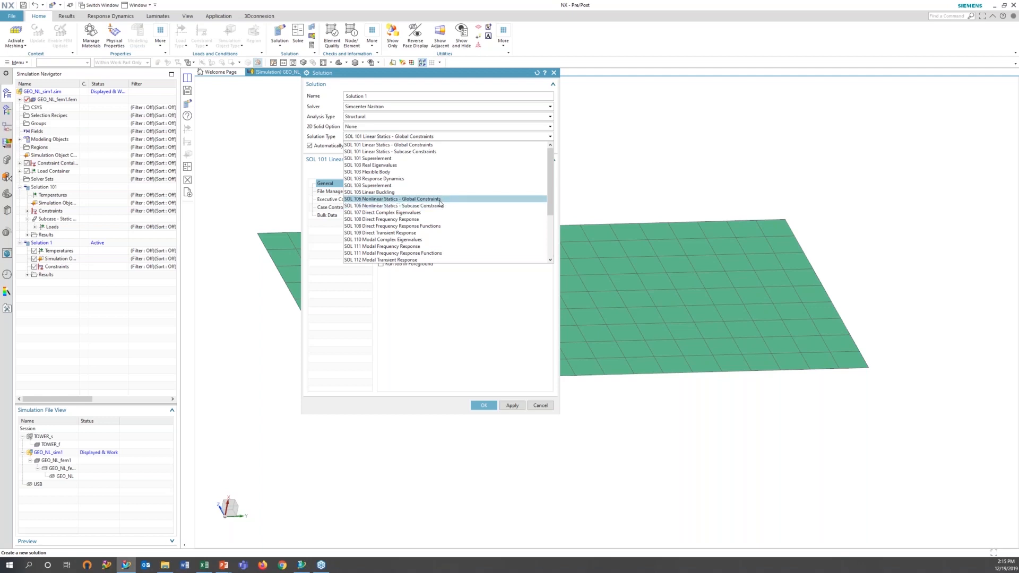
click(440, 199)
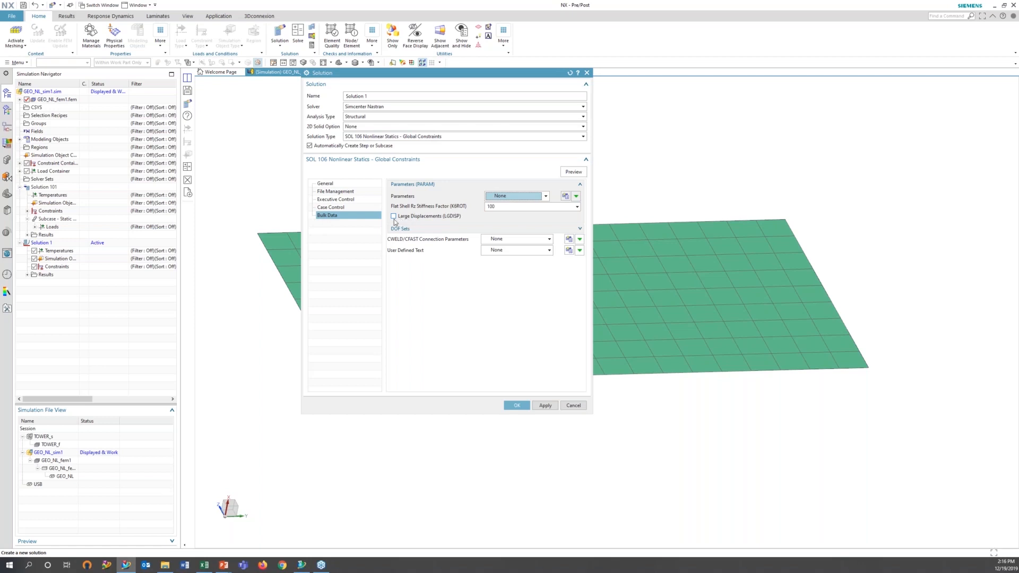
click(394, 216)
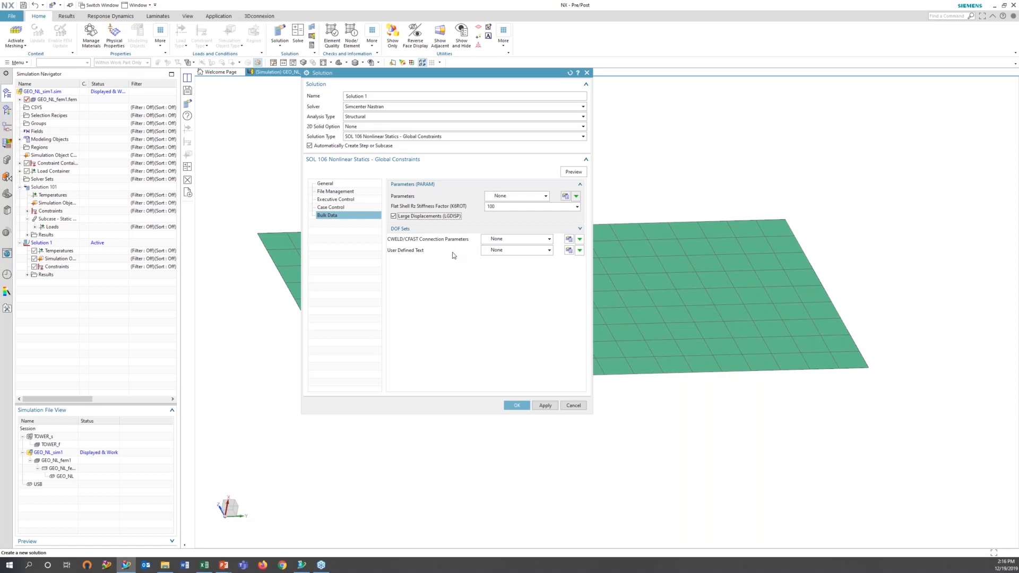
Set the nonlinear parameters to 10 increments, intermediate output NO and stiffness update method AUTO, and create the solution.
click(340, 208)
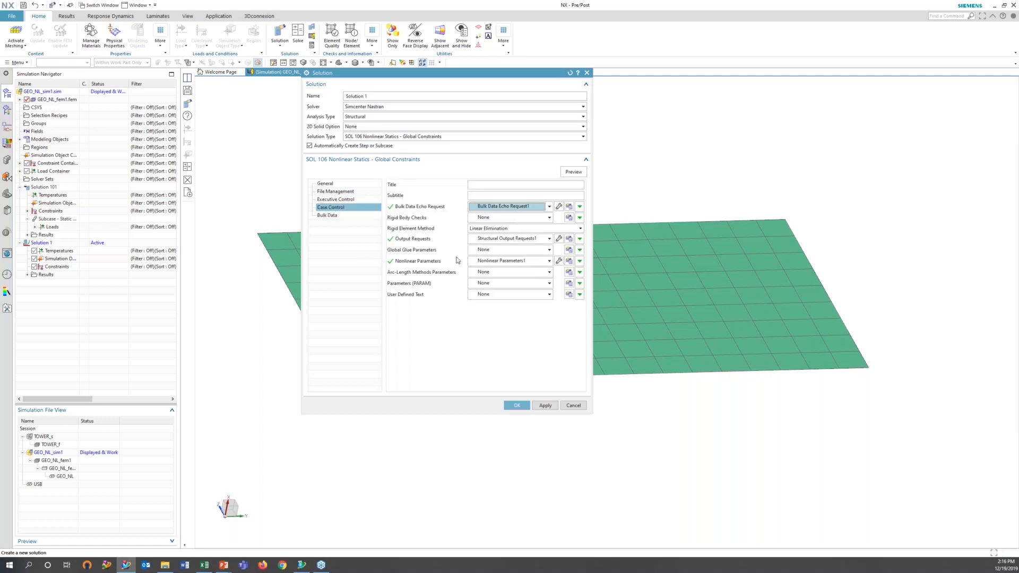
click(559, 260)
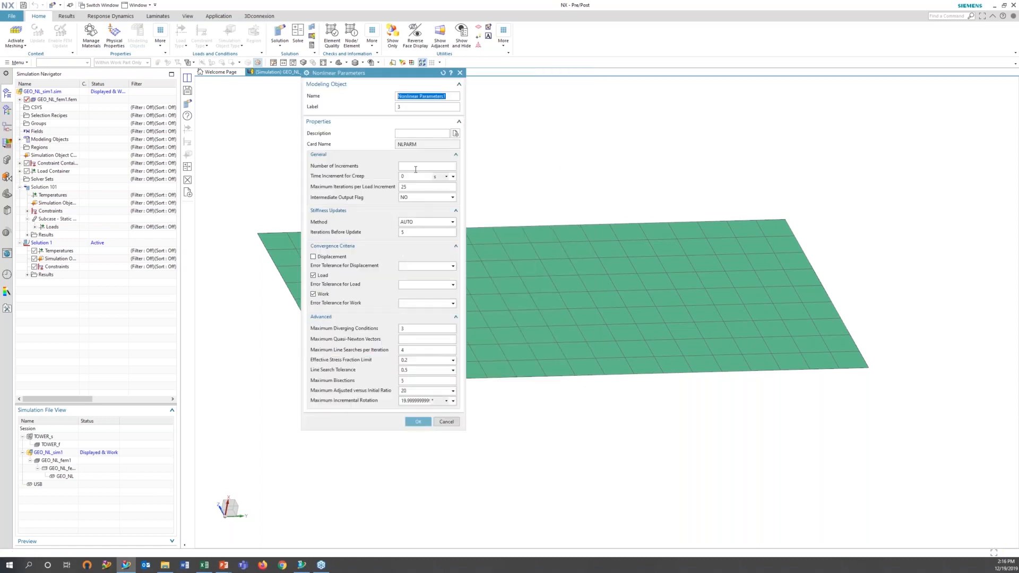
click(414, 166)
click(414, 199)
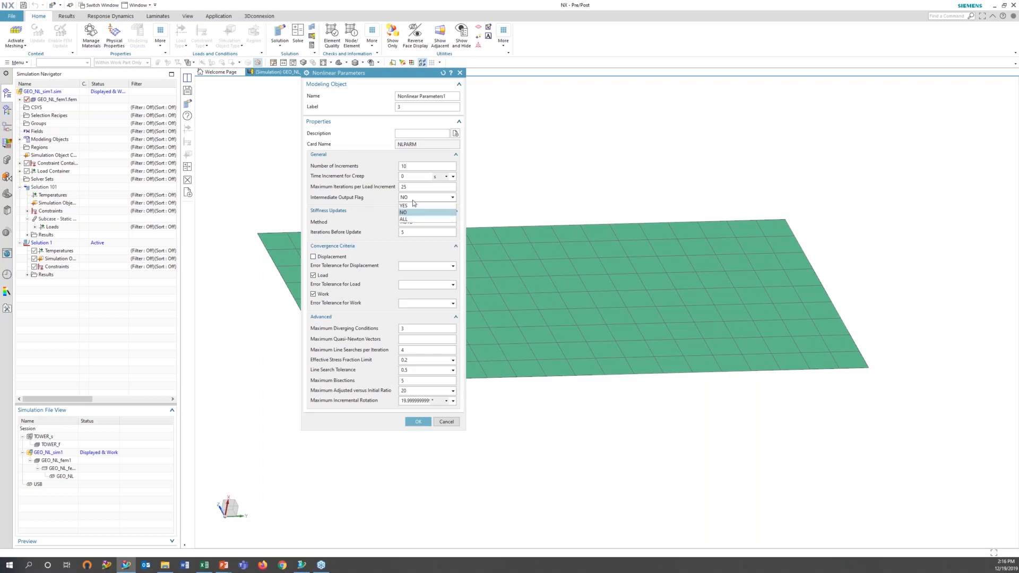
click(414, 213)
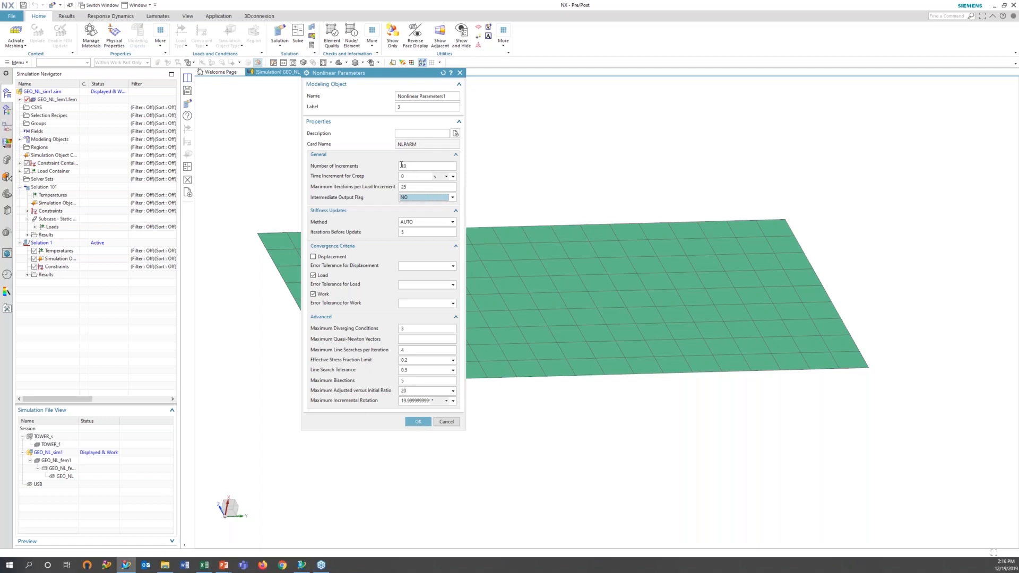
click(439, 223)
click(411, 231)
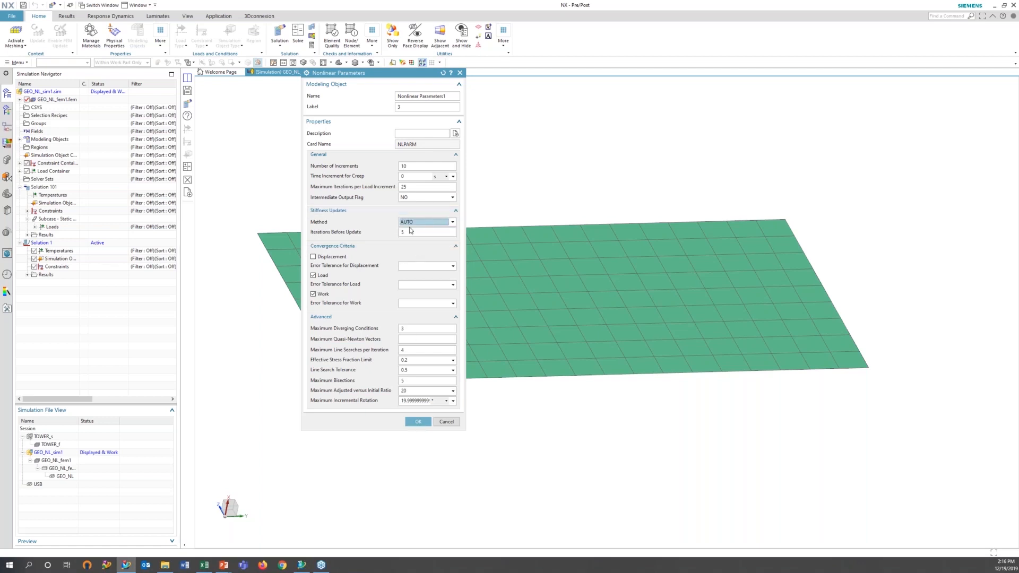
click(419, 422)
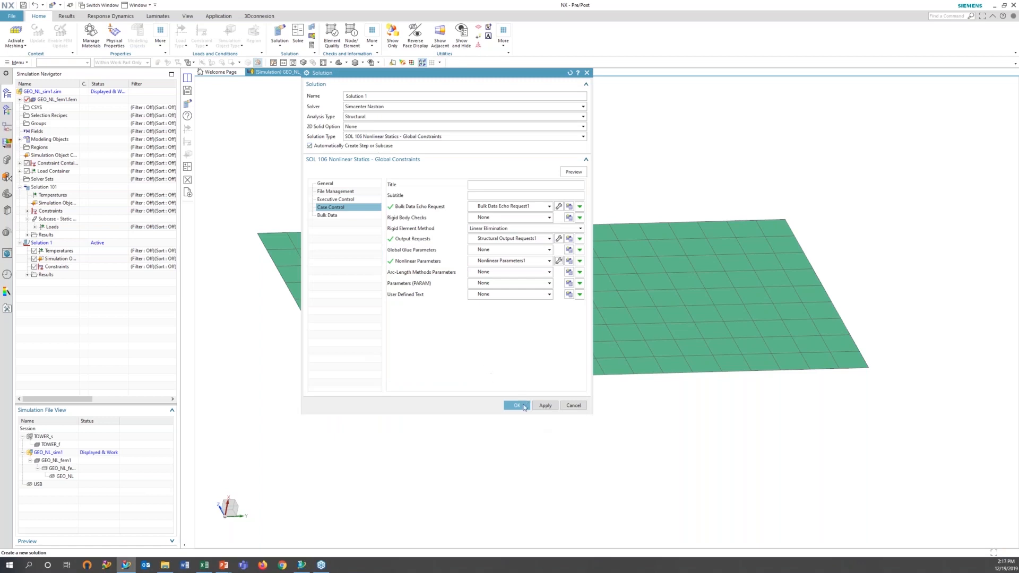
click(516, 405)
Rename the new nonlinear solution as Solution 106.
click(46, 245)
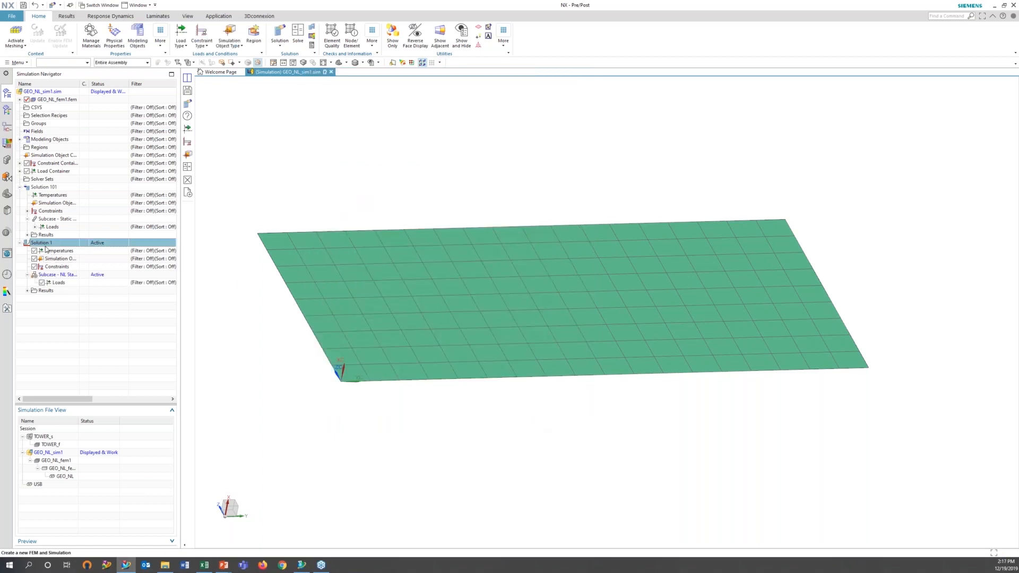
right_click(46, 249)
click(66, 301)
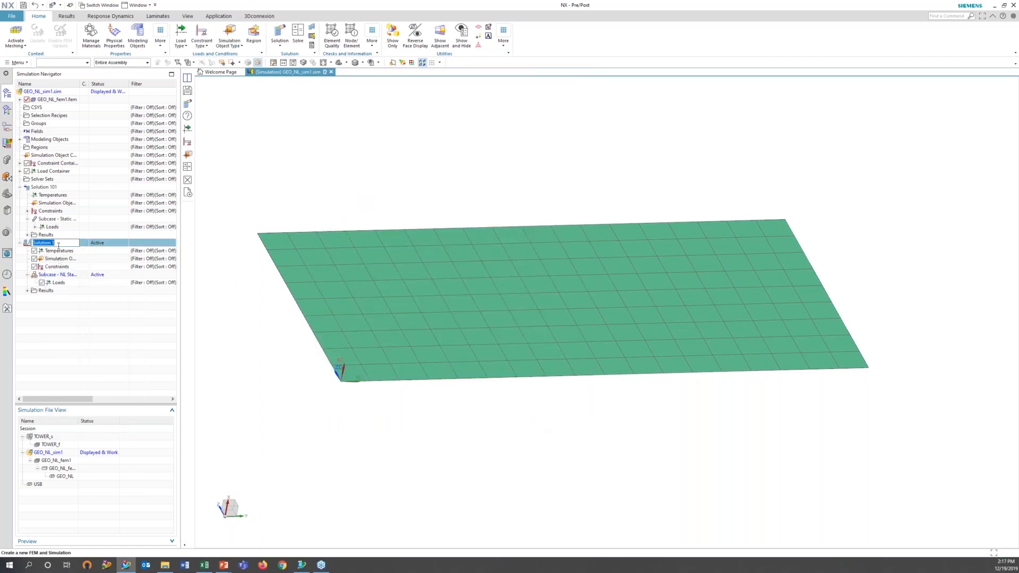
click(59, 246)
text(06)
key(Return)
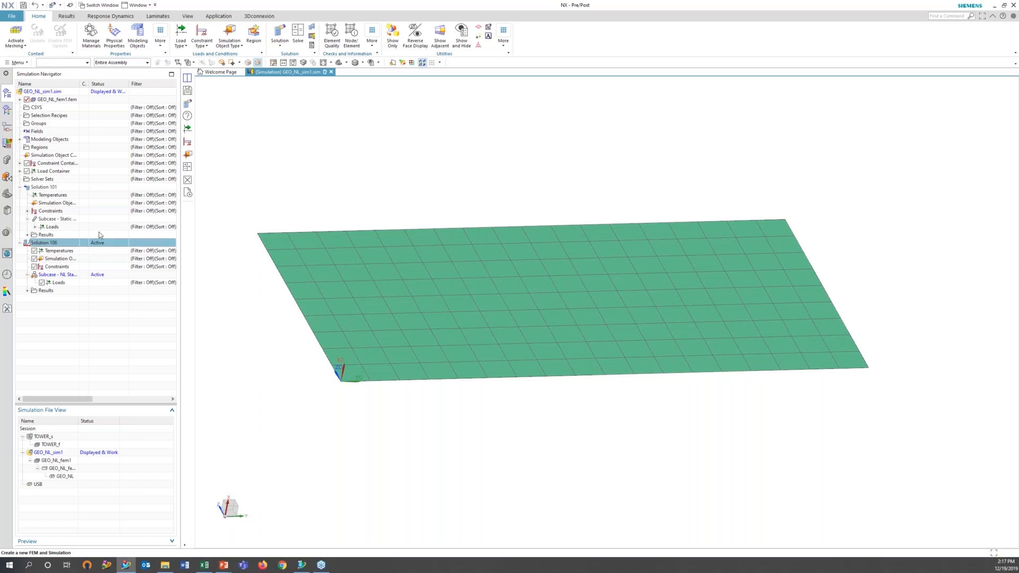
right_click(44, 244)
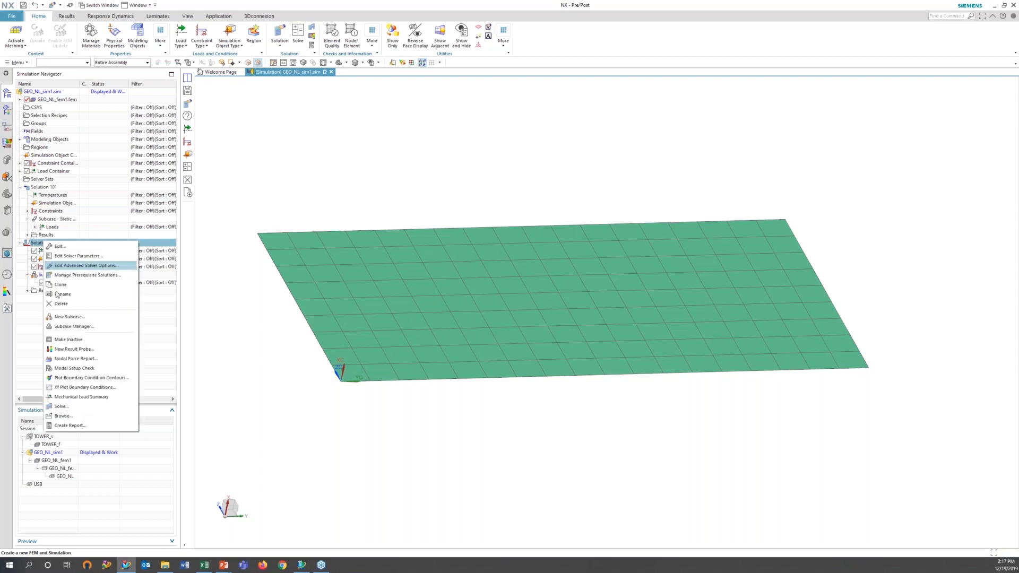
click(73, 304)
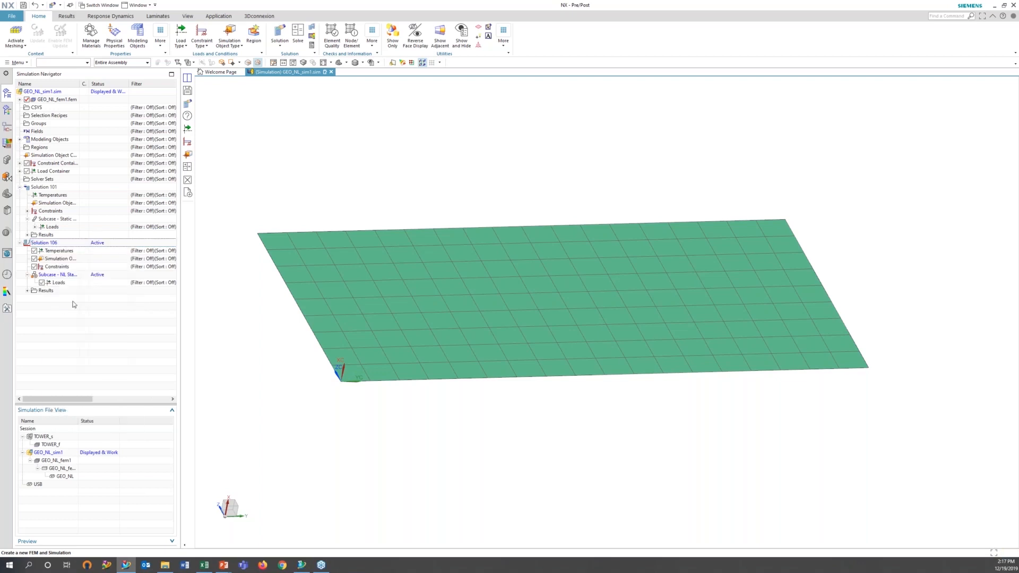
Add the existing 20 psi load to Solution 106's nonlinear subcase and the Fixed(1) constraint to its constraints.
click(19, 171)
drag(47, 179, 57, 290)
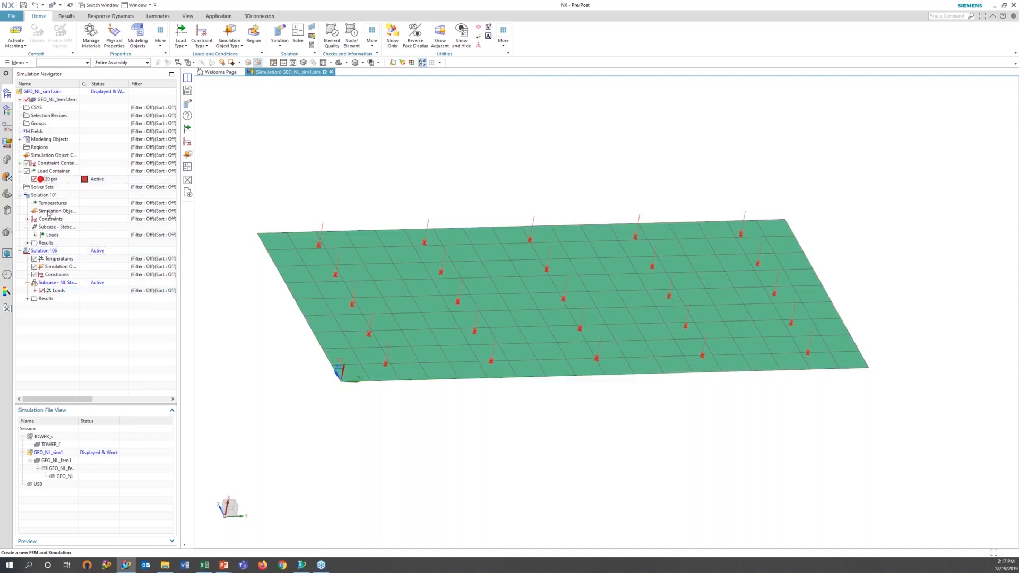
click(20, 171)
click(20, 163)
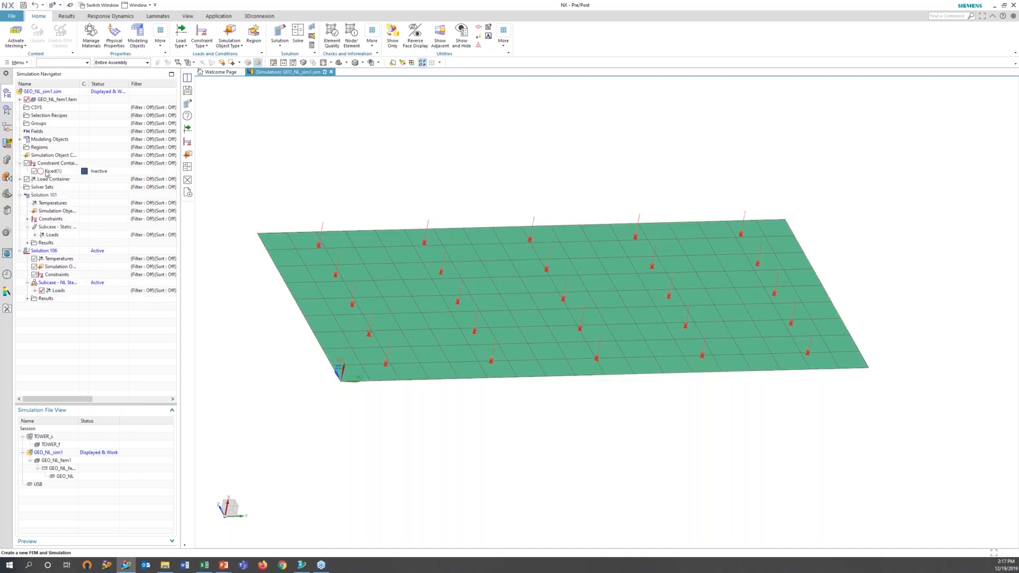
drag(47, 172, 56, 275)
Solve Solution 106, and close the solver messages, the information window and the job monitor.
right_click(42, 250)
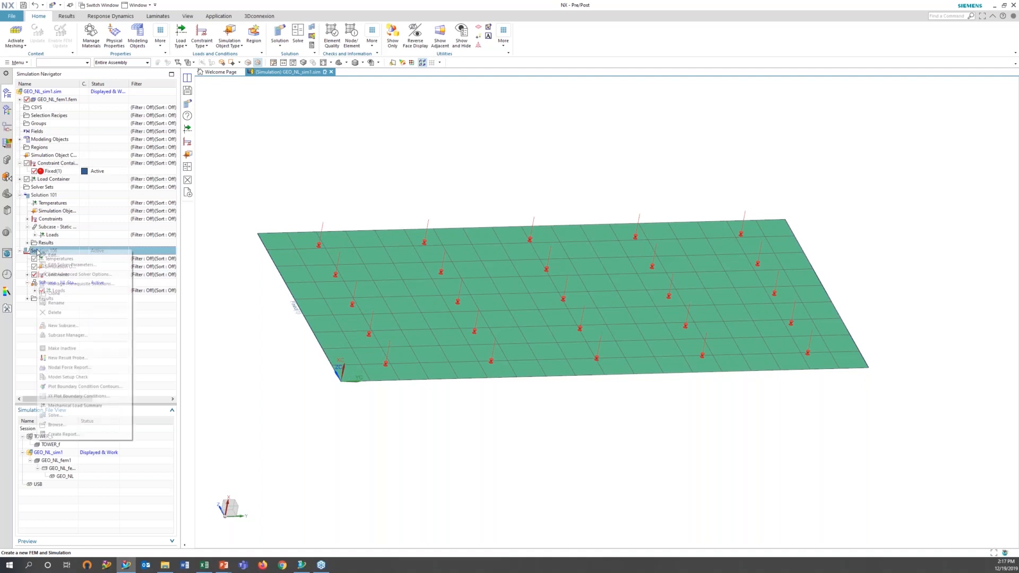
click(55, 416)
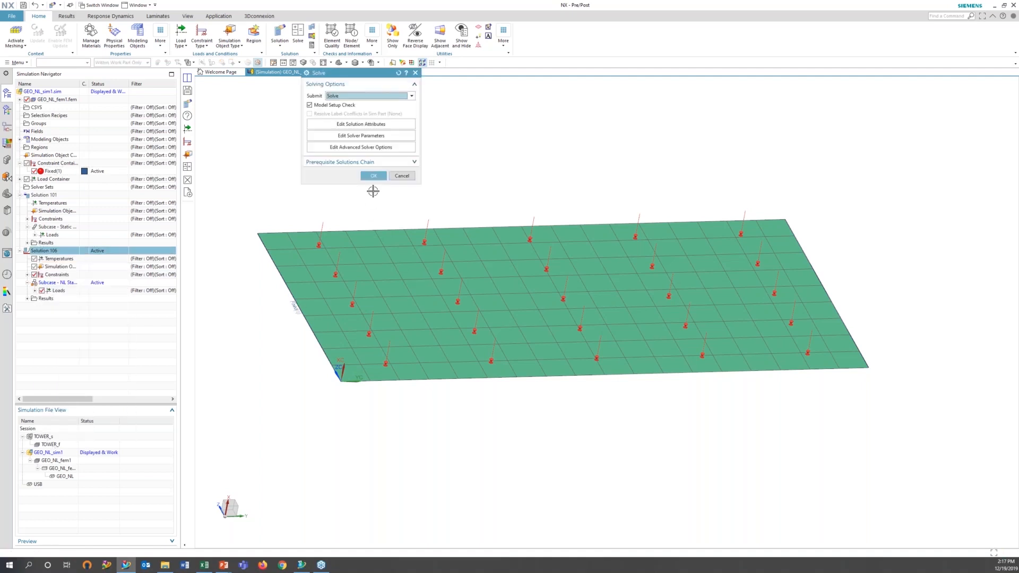
click(373, 176)
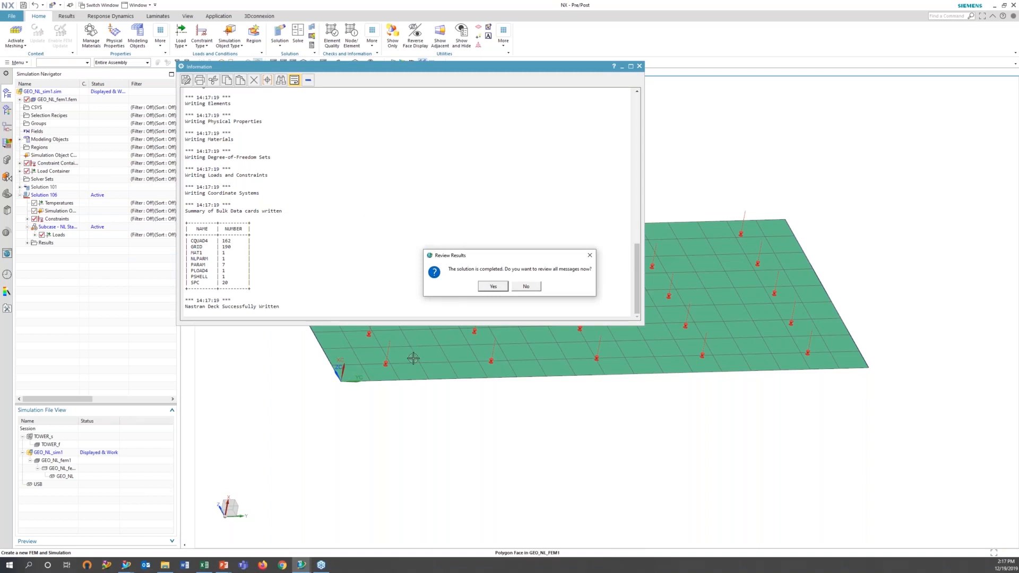
click(505, 290)
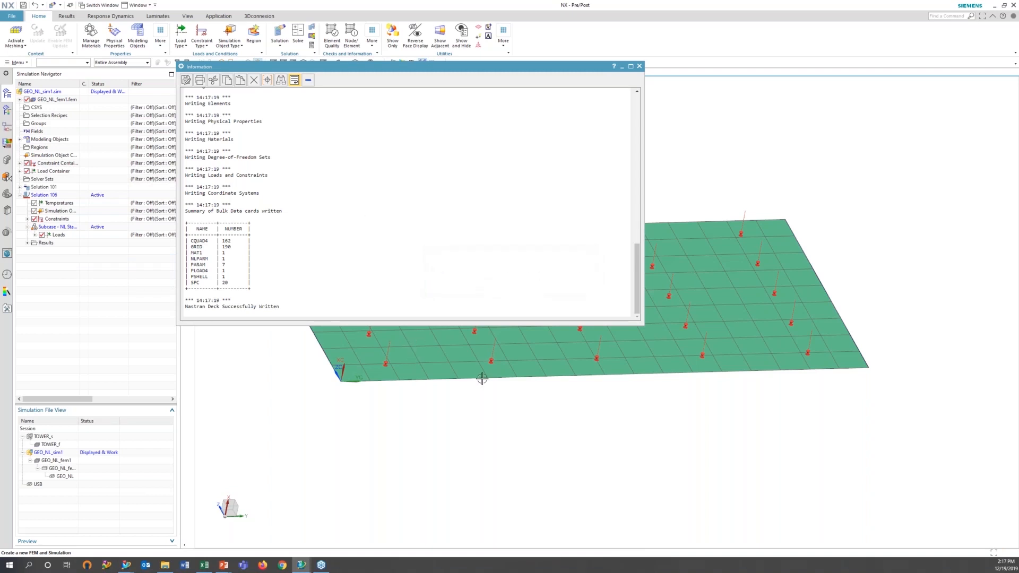
click(639, 67)
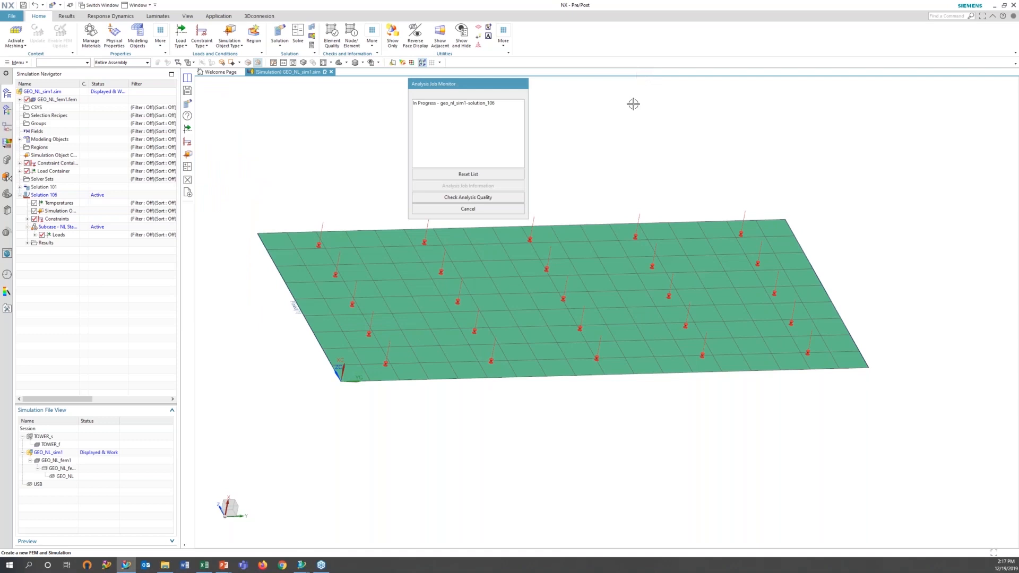
click(515, 212)
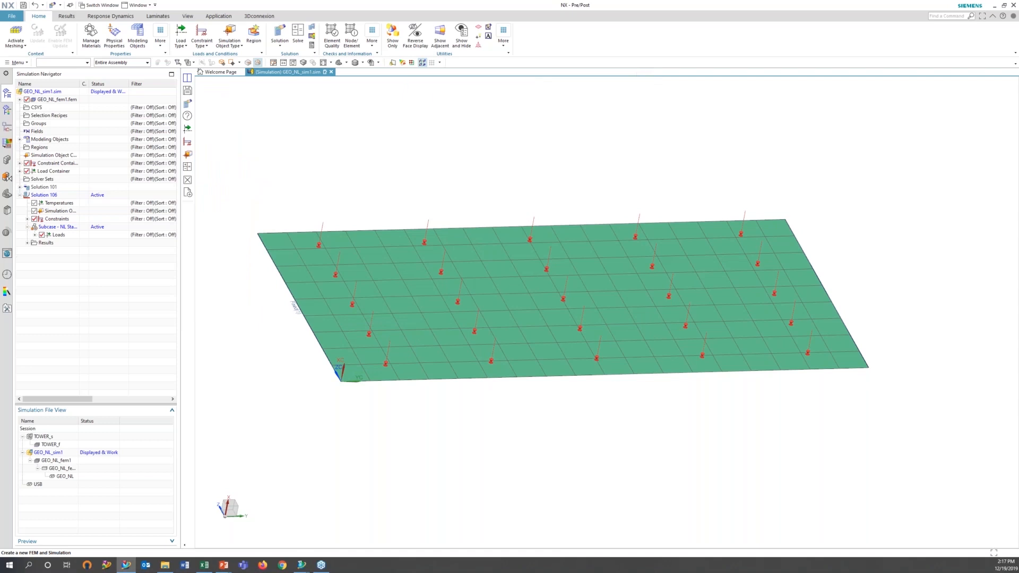
Open the structural results of Solution 101 for post-processing.
click(20, 186)
click(27, 227)
click(56, 234)
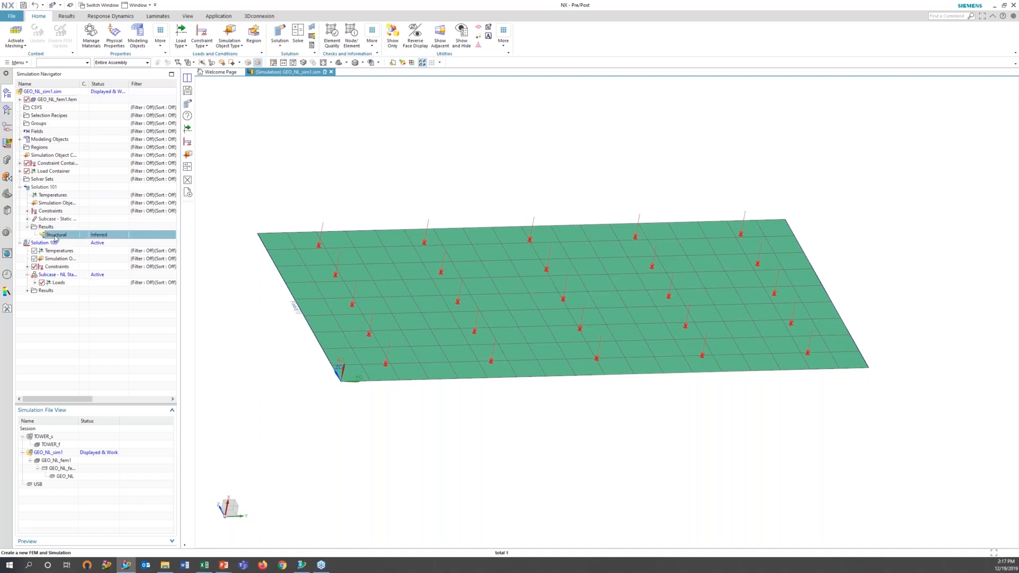
double_click(56, 236)
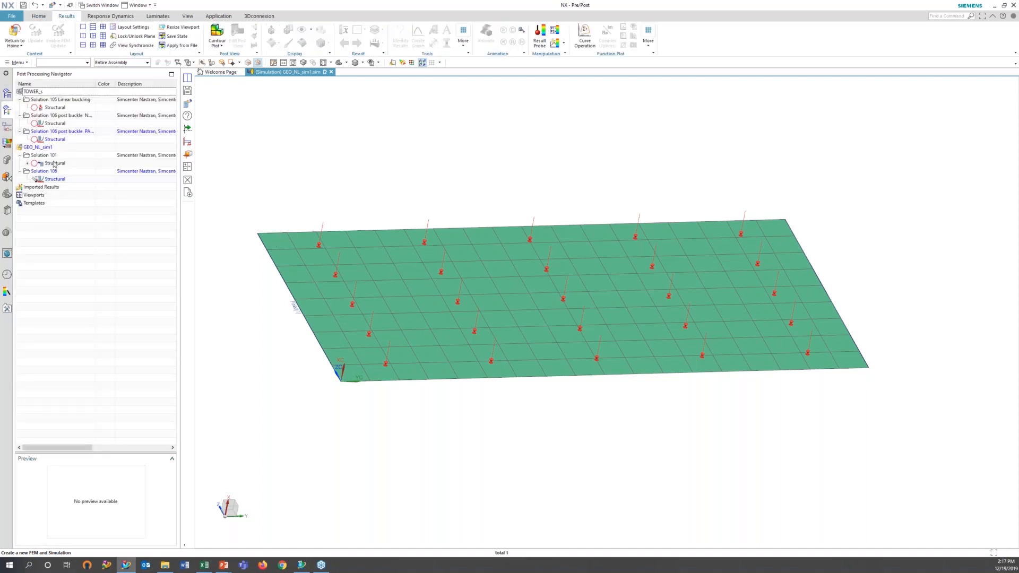
Collapse the TOWER_s solutions and plot the nodal displacement magnitude of Solution 101.
click(19, 99)
click(20, 108)
click(20, 115)
click(27, 139)
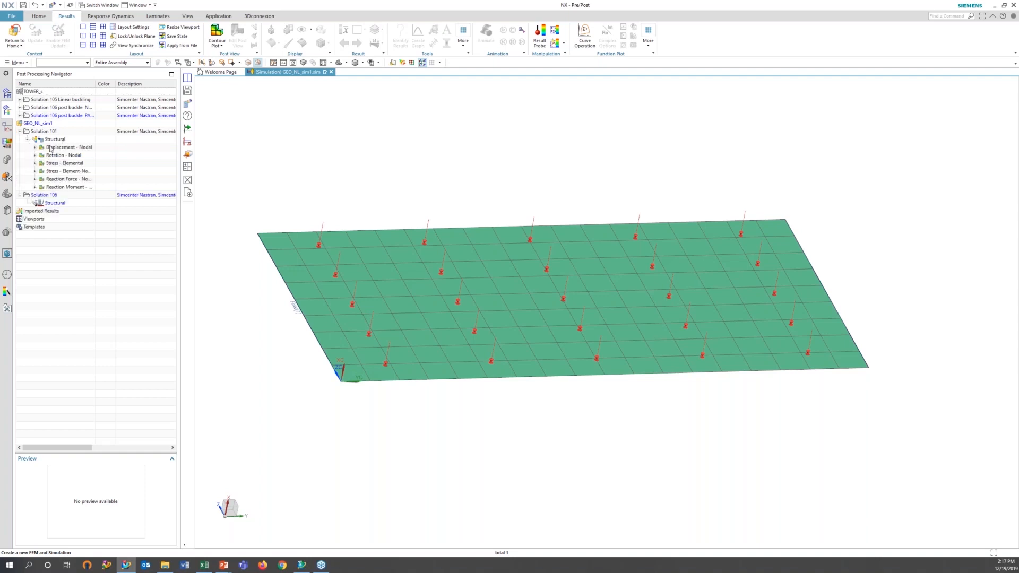
click(34, 147)
double_click(58, 179)
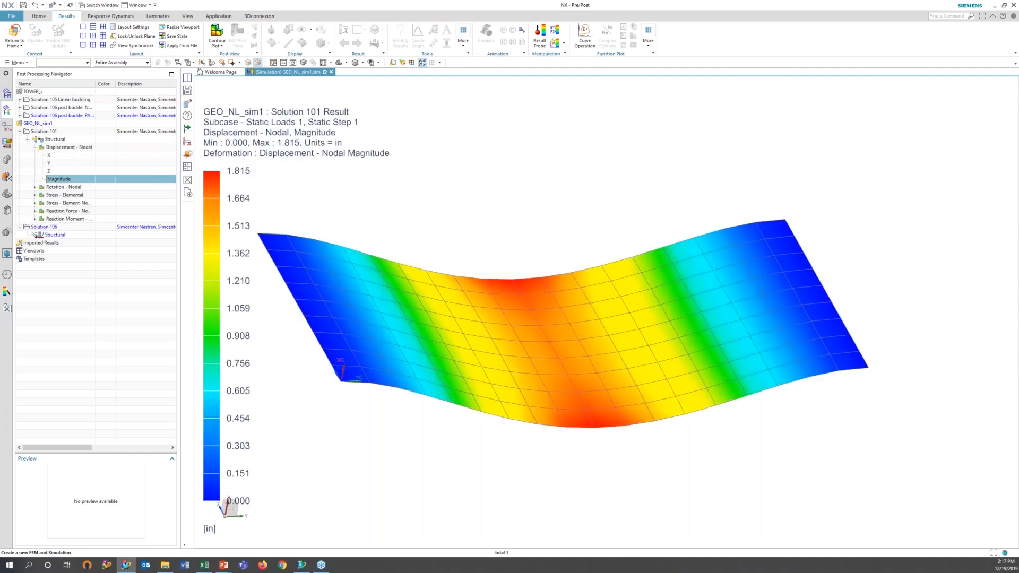
Split the display into two side-by-side viewports and plot the nodal displacement magnitude of Solution 106 in the second one.
click(83, 36)
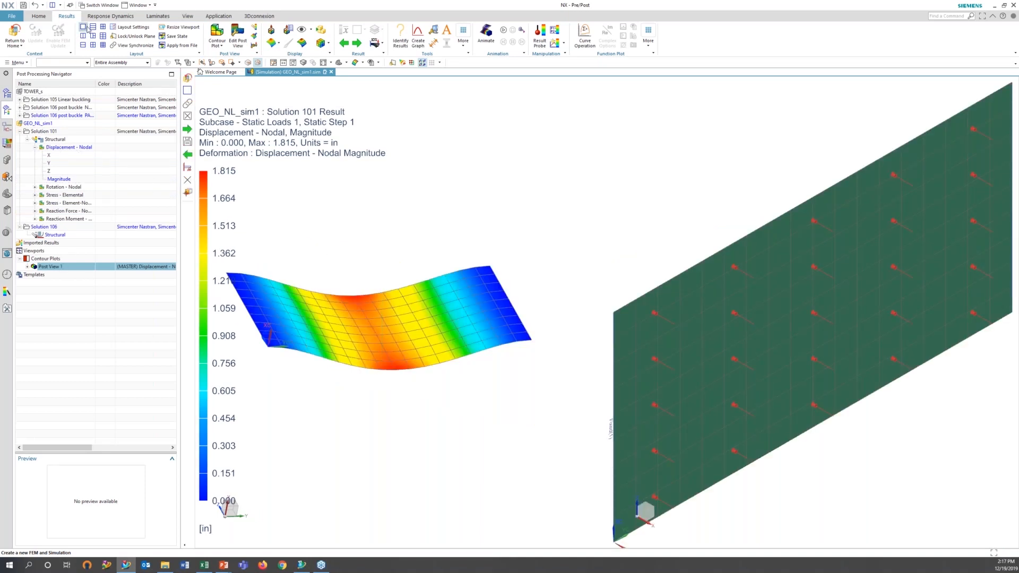
click(35, 235)
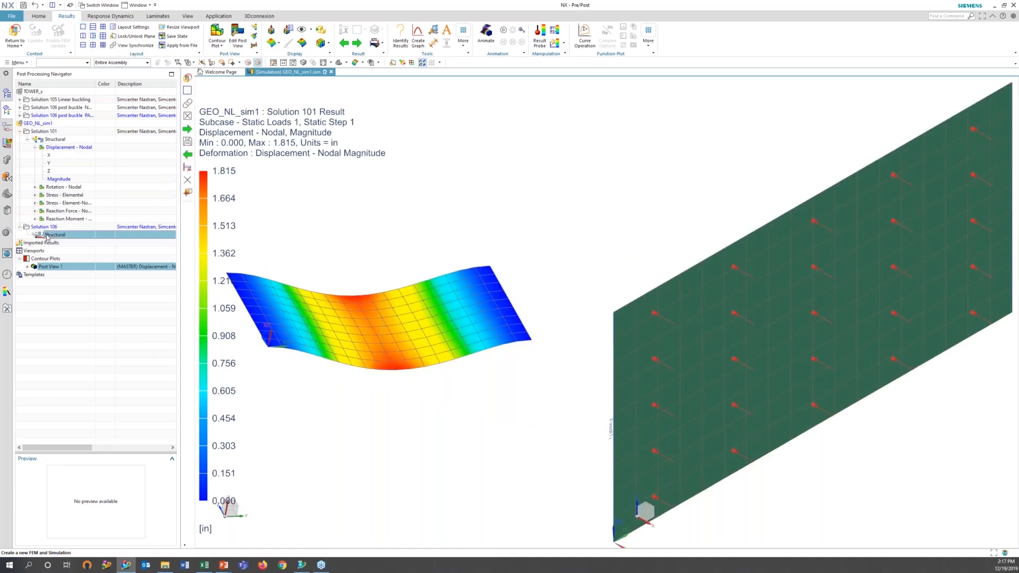
drag(62, 276, 834, 121)
middle_drag(751, 306, 742, 245)
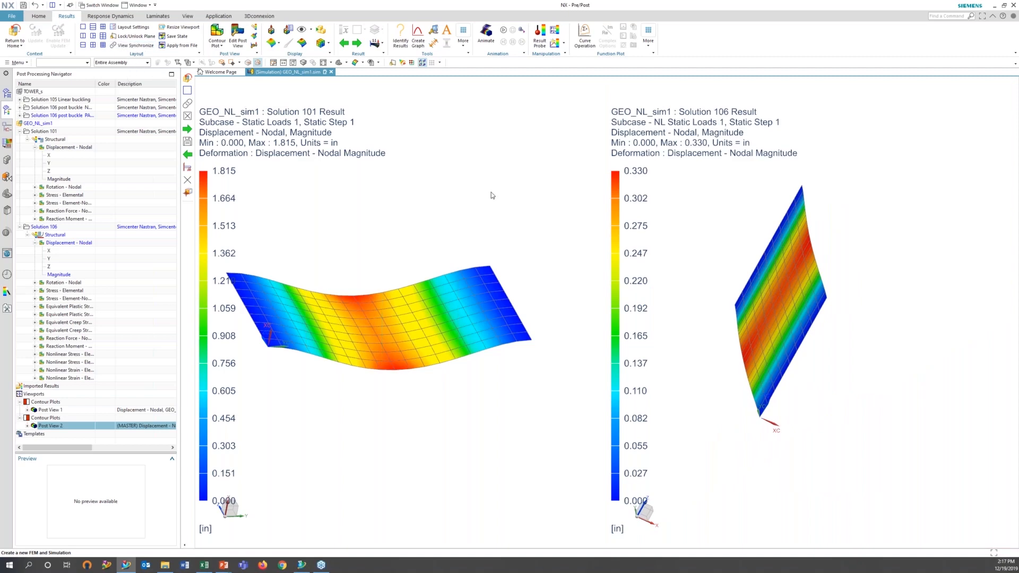
Synchronize the two viewports and rotate both displacement plots together to compare Solution 101 with Solution 106.
click(143, 46)
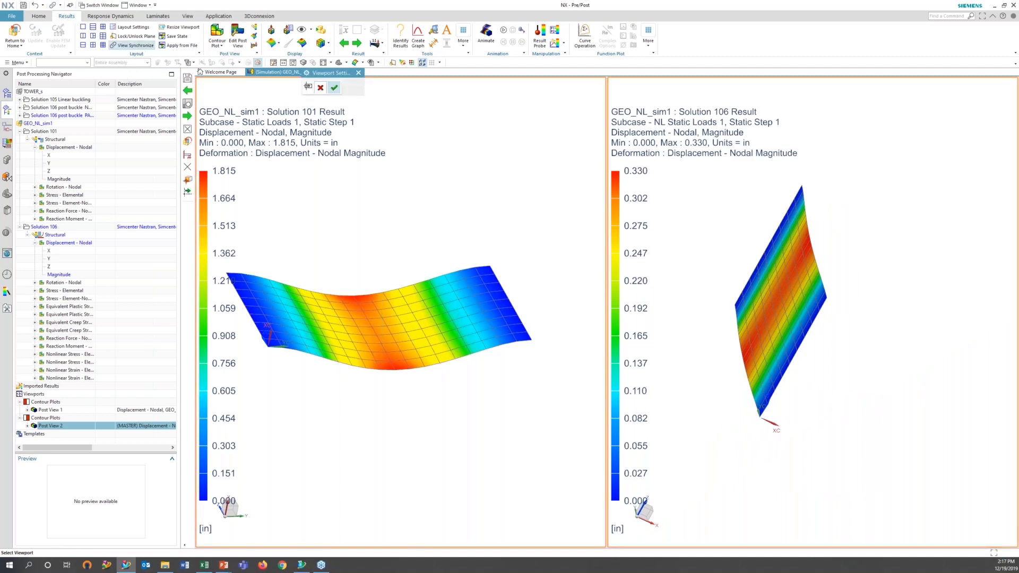
click(542, 319)
middle_drag(542, 319, 503, 311)
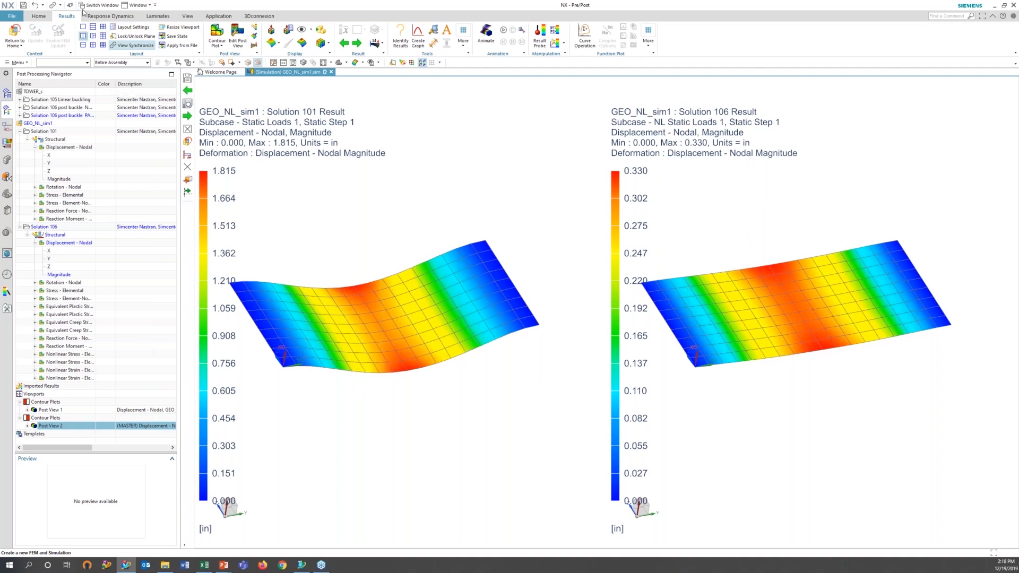
Return to a single viewport and close the GEO_NL_sim1 simulation without saving.
click(83, 27)
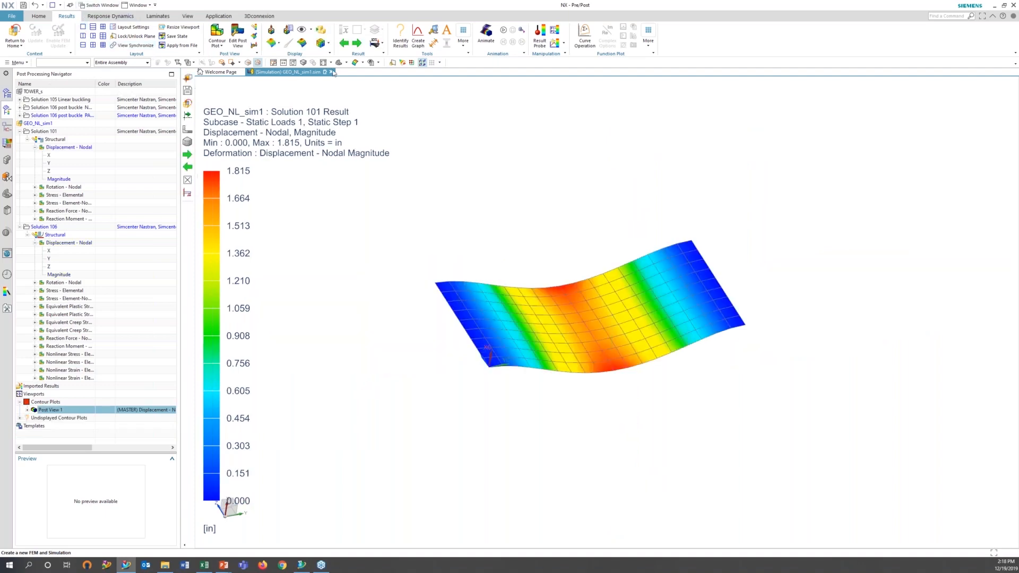
click(331, 72)
click(507, 293)
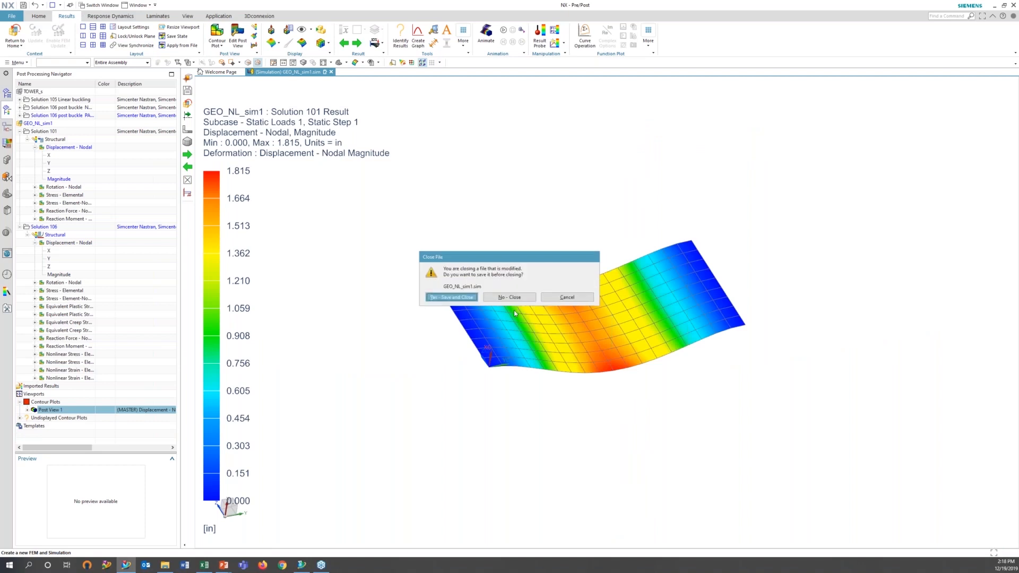
click(510, 297)
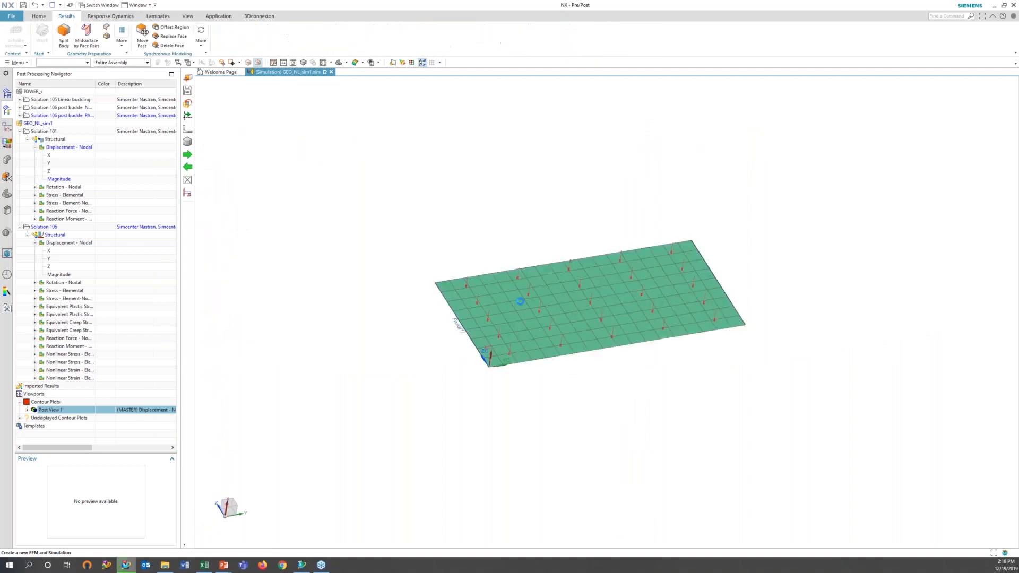
Switch to the TOWER_s.sim simulation and orient the tower so all four legs are in view.
click(131, 5)
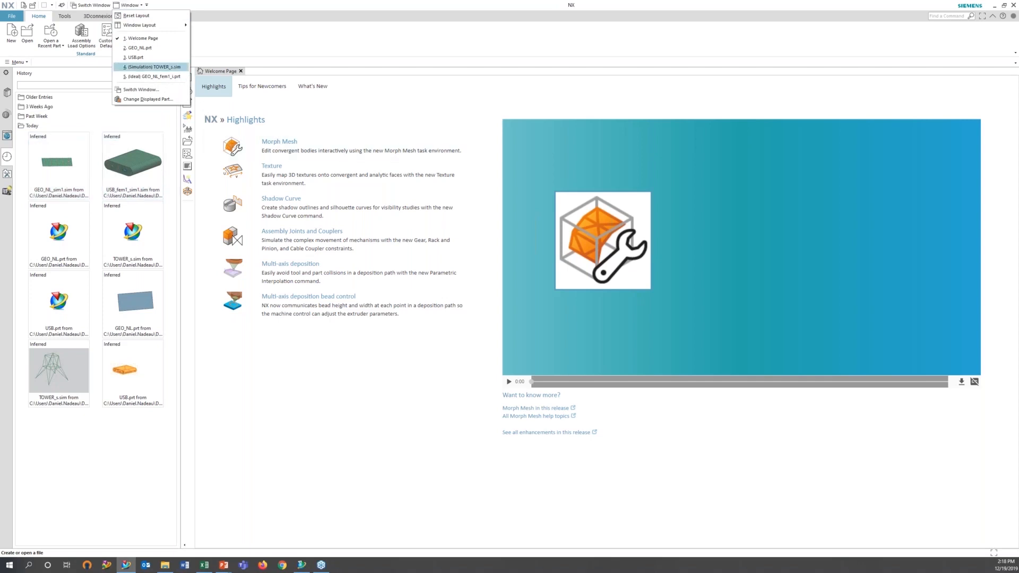
click(180, 68)
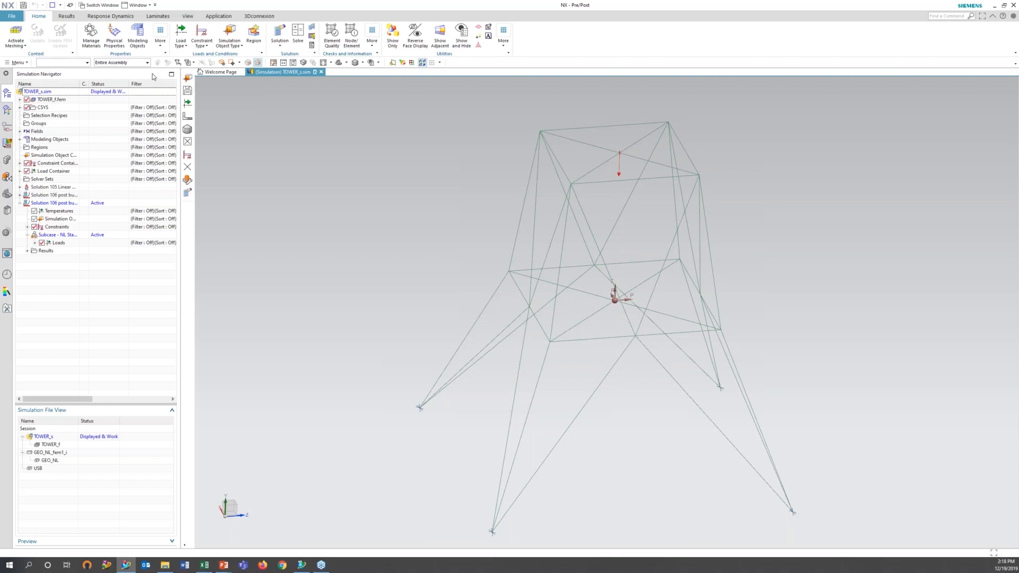
middle_drag(428, 269, 450, 266)
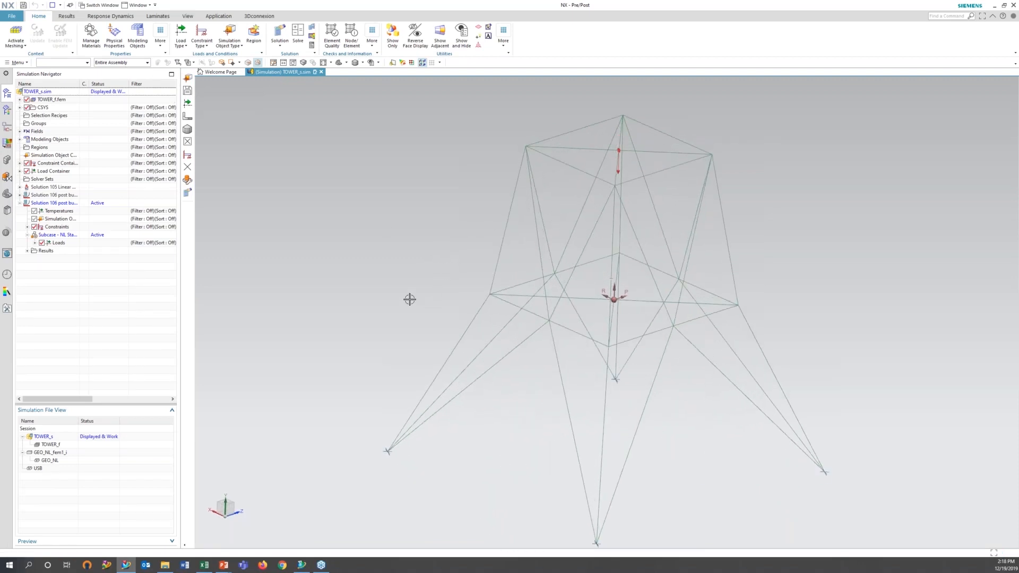
scroll(420, 303, down, 2)
shift+middle_drag(400, 309, 327, 286)
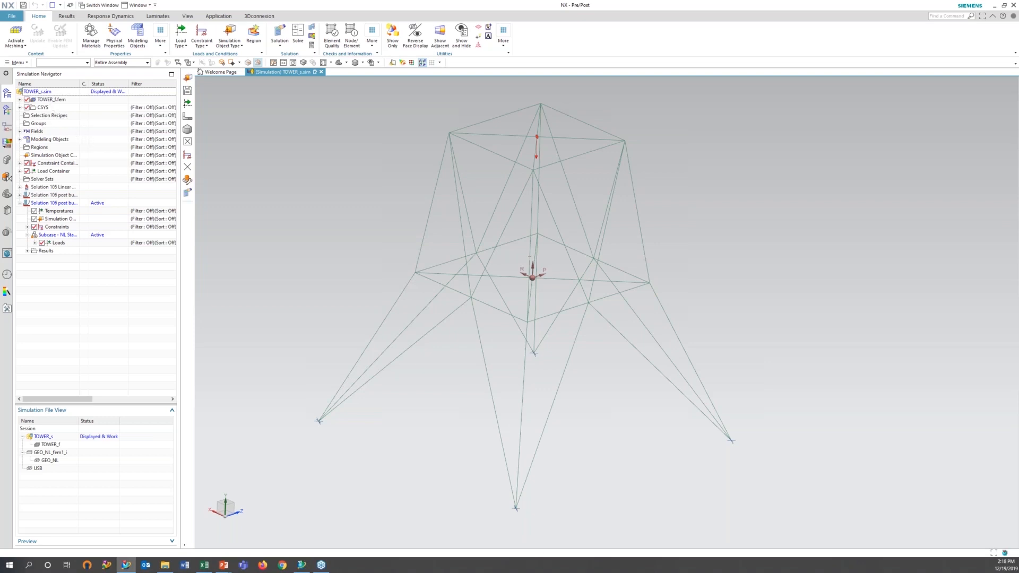
Make TOWER_f.fem the work part and expand its 1D beam collector to list the meshes.
double_click(33, 100)
click(20, 99)
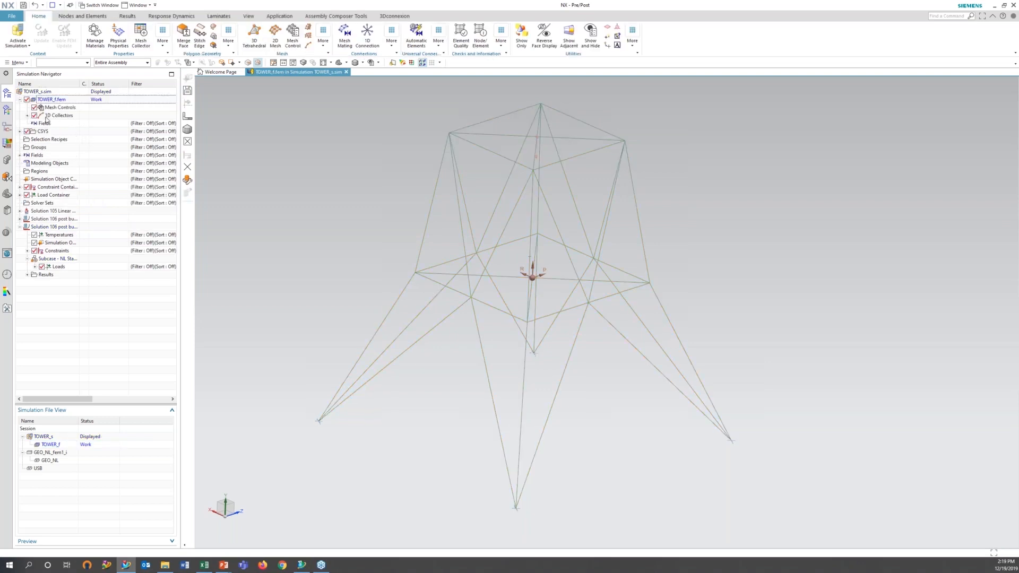
click(34, 115)
click(35, 115)
click(27, 115)
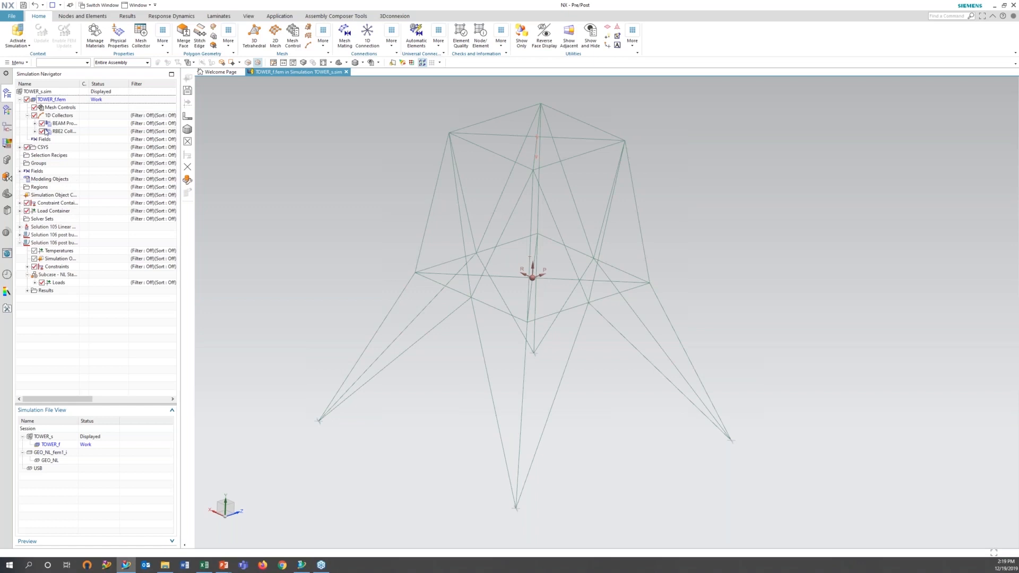
click(35, 123)
click(64, 132)
ctrl+click(64, 139)
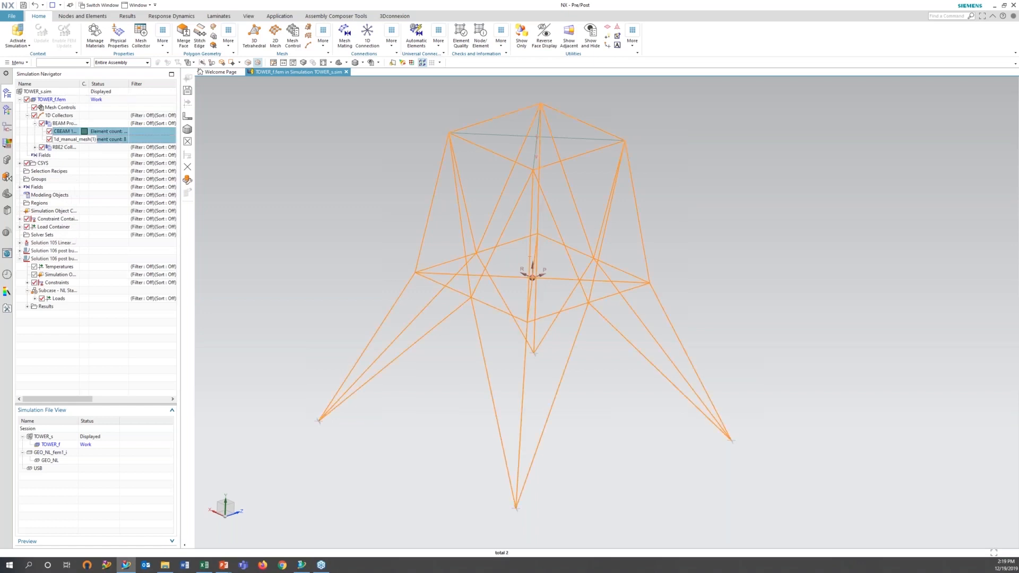
right_click(65, 139)
click(101, 155)
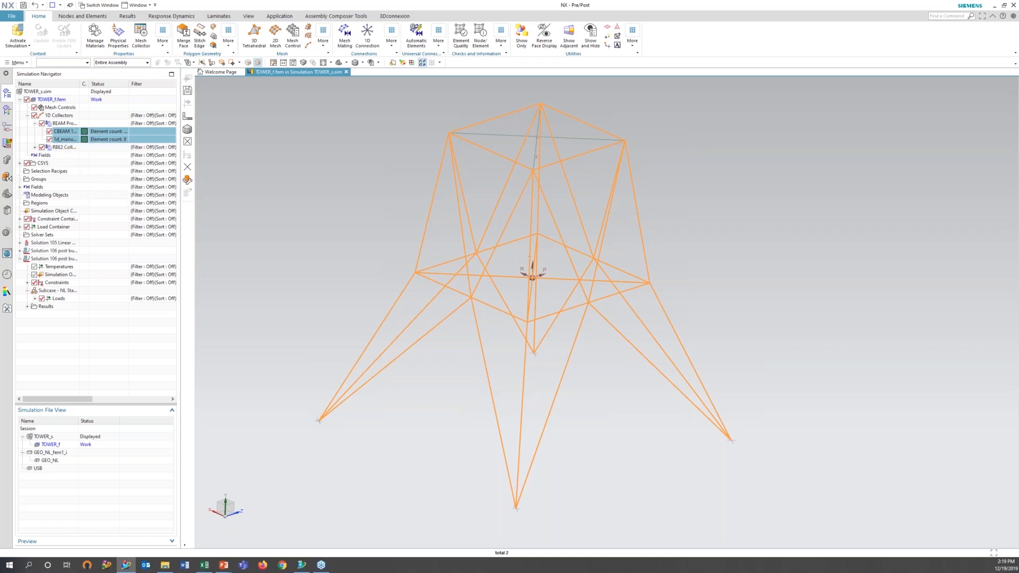
click(440, 387)
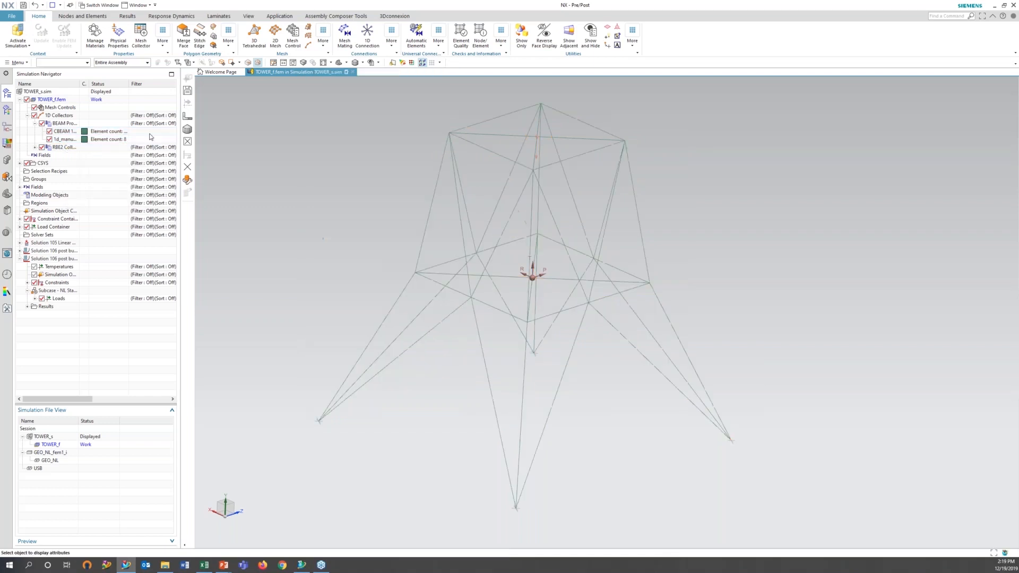
Set the mesh display of both beam meshes to show solid beam sections and inspect the tower members.
click(63, 139)
ctrl+click(64, 131)
right_click(65, 133)
click(93, 140)
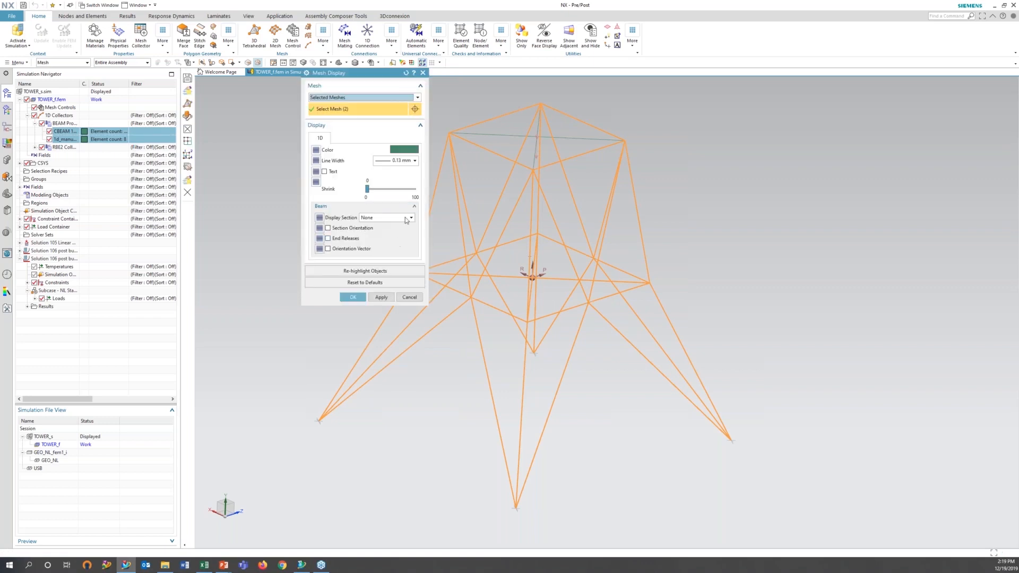
click(406, 219)
click(383, 235)
click(381, 297)
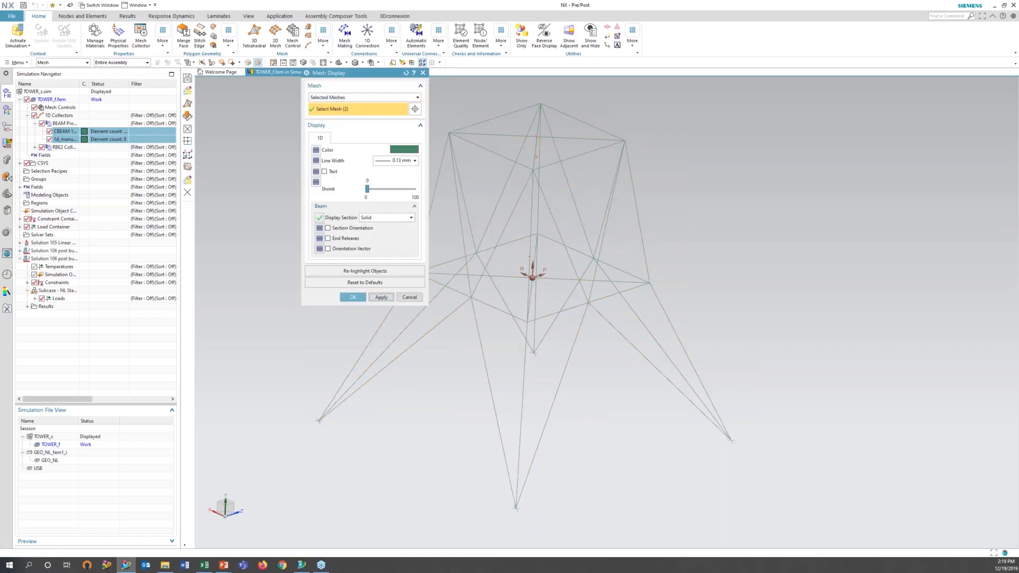
scroll(494, 366, down, 5)
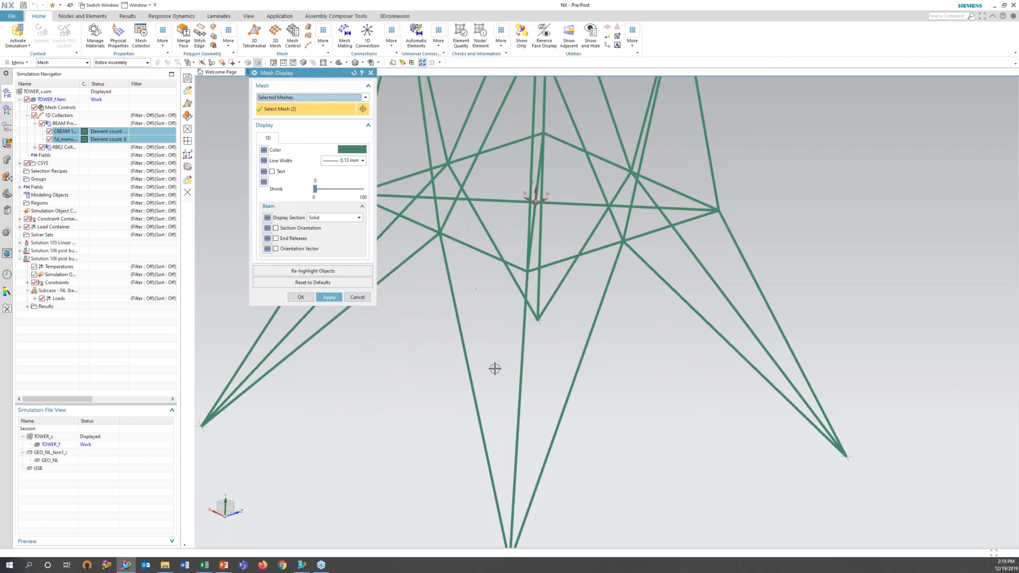
scroll(621, 281, up, 4)
scroll(602, 307, up, 2)
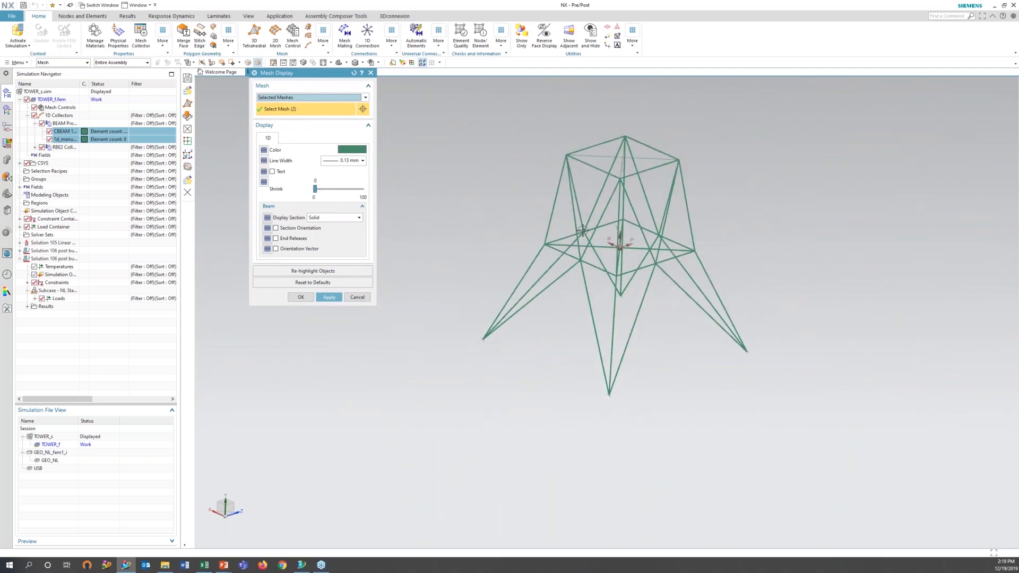
scroll(519, 255, down, 4)
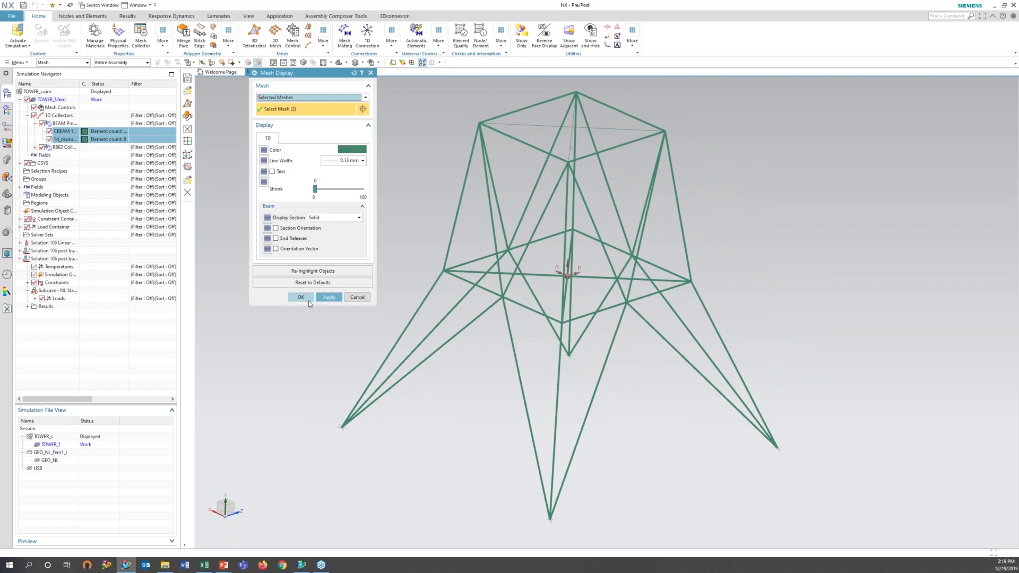
click(357, 297)
Make TOWER_s.sim the work part again and review the settings of the tower's Force load.
double_click(40, 91)
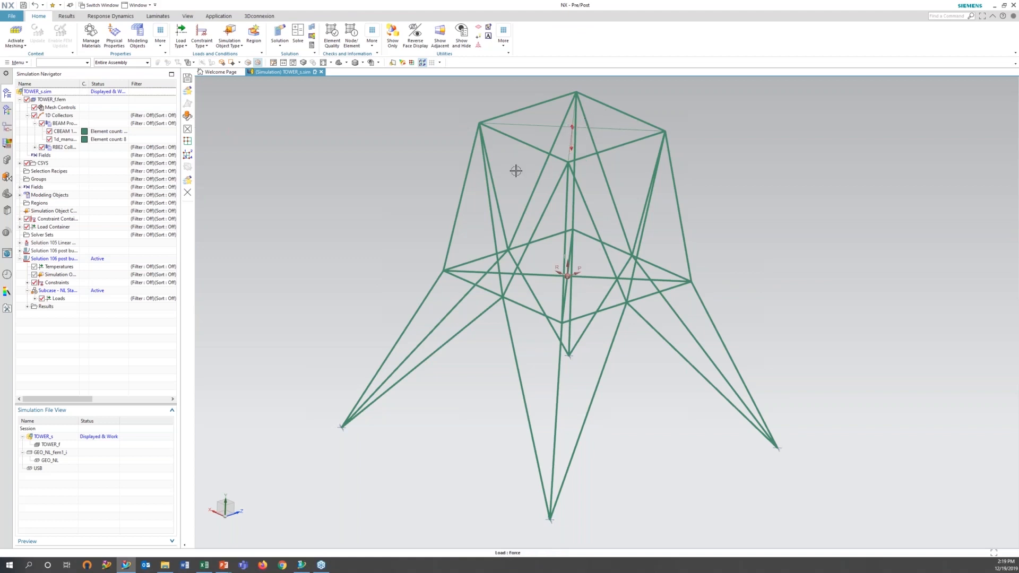
click(20, 227)
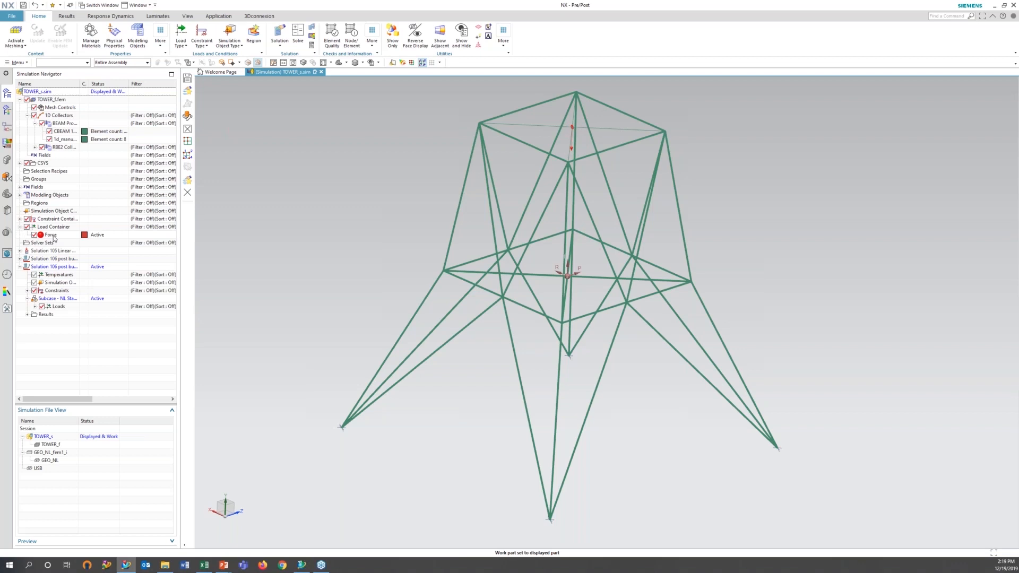
right_click(53, 238)
click(66, 247)
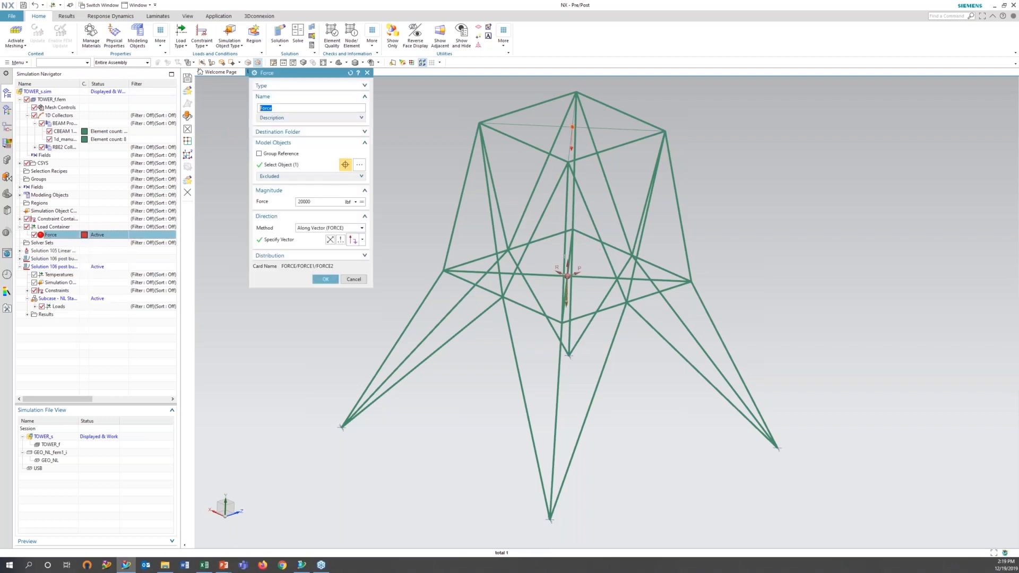
click(354, 279)
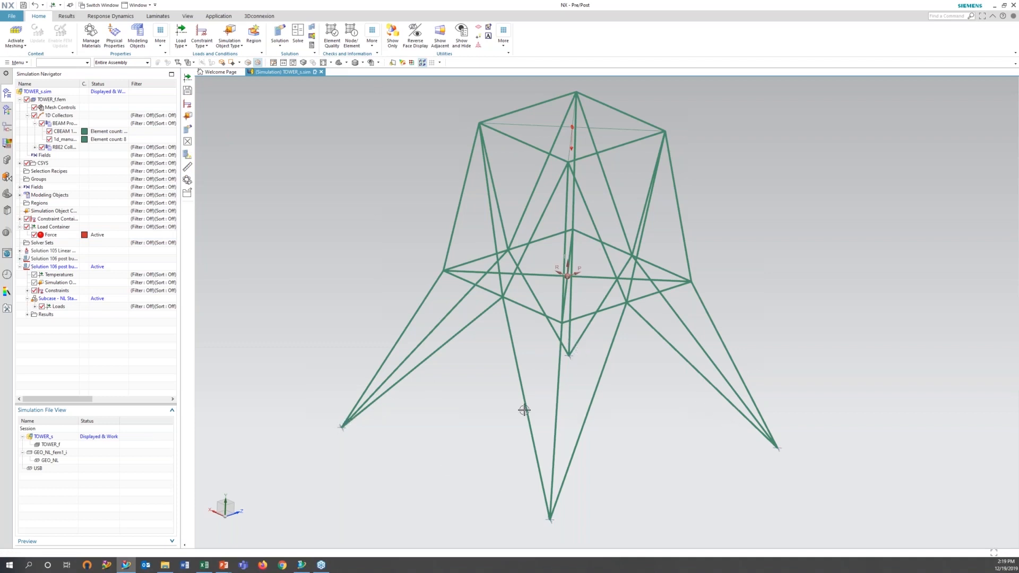
Activate Solution 105 Linear buckling and try to open its structural results.
double_click(53, 251)
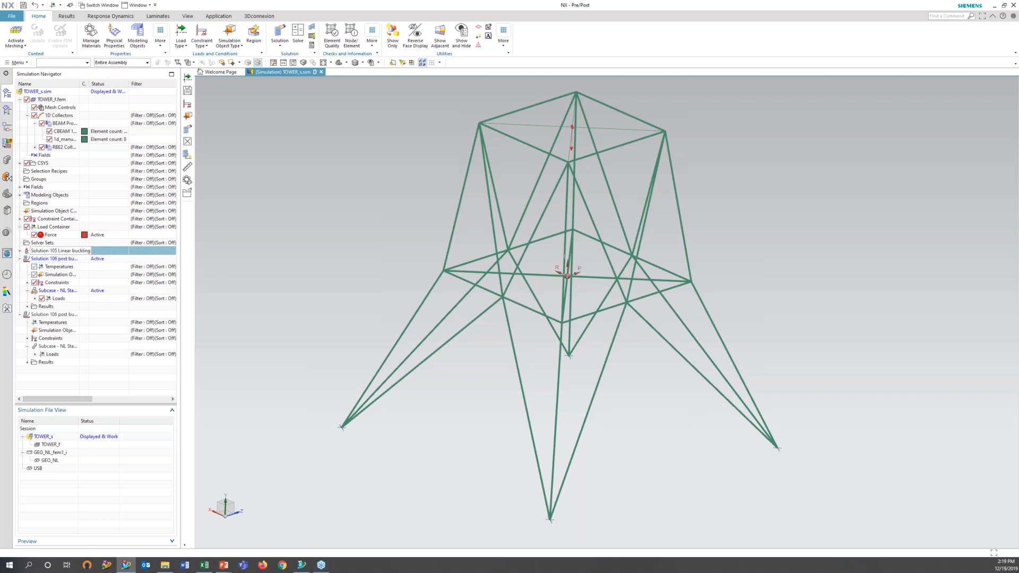
click(21, 314)
click(22, 323)
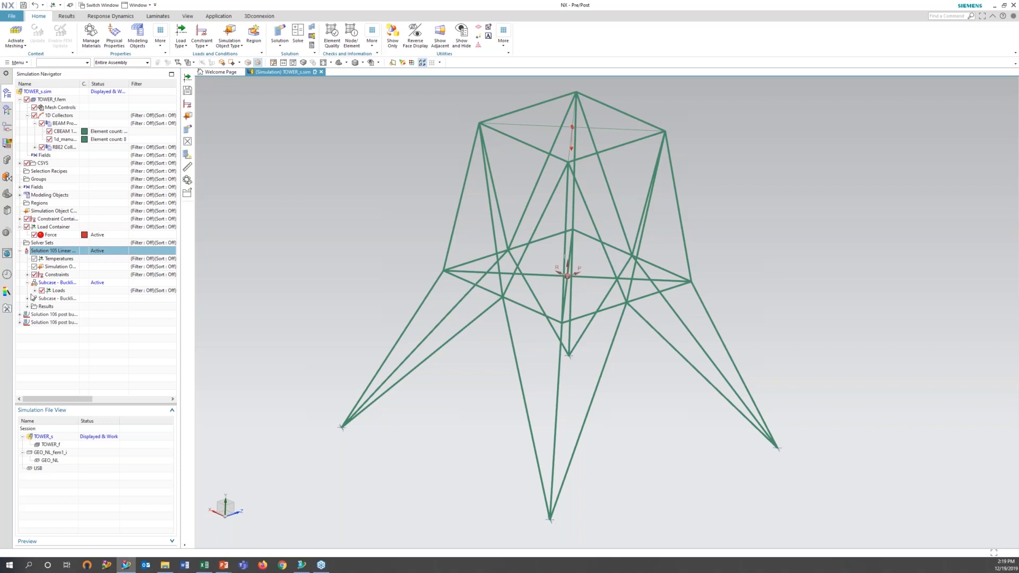
click(27, 307)
double_click(56, 314)
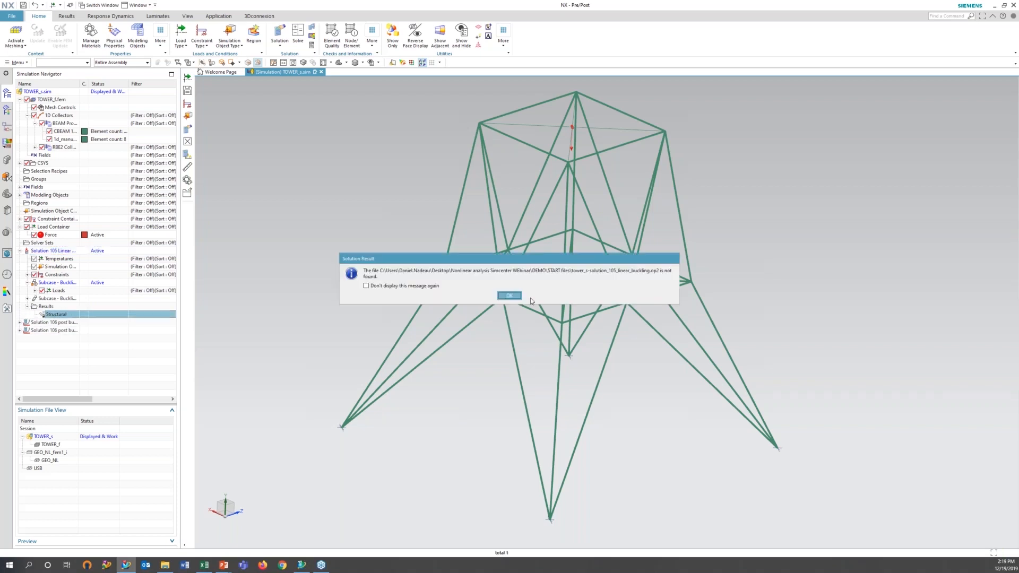
click(509, 296)
Solve Solution 105 Linear buckling and close the solver information and job monitor windows.
right_click(53, 252)
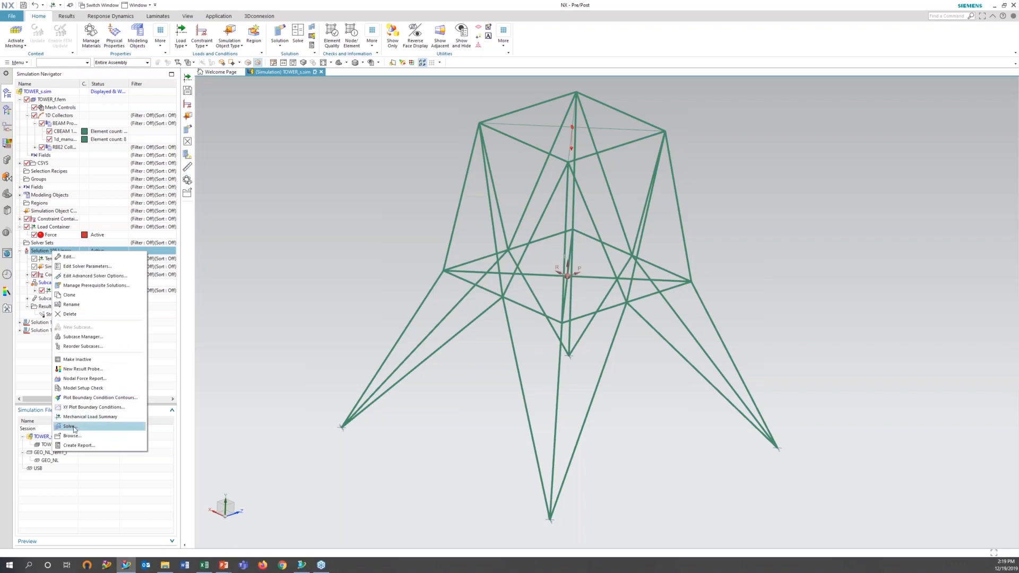
click(70, 426)
click(322, 177)
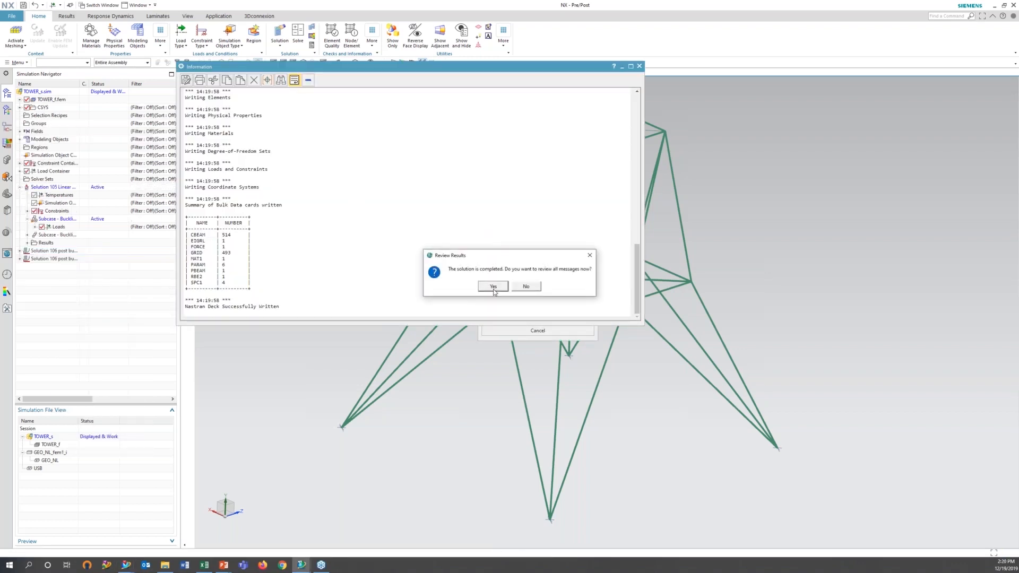
click(494, 286)
click(640, 66)
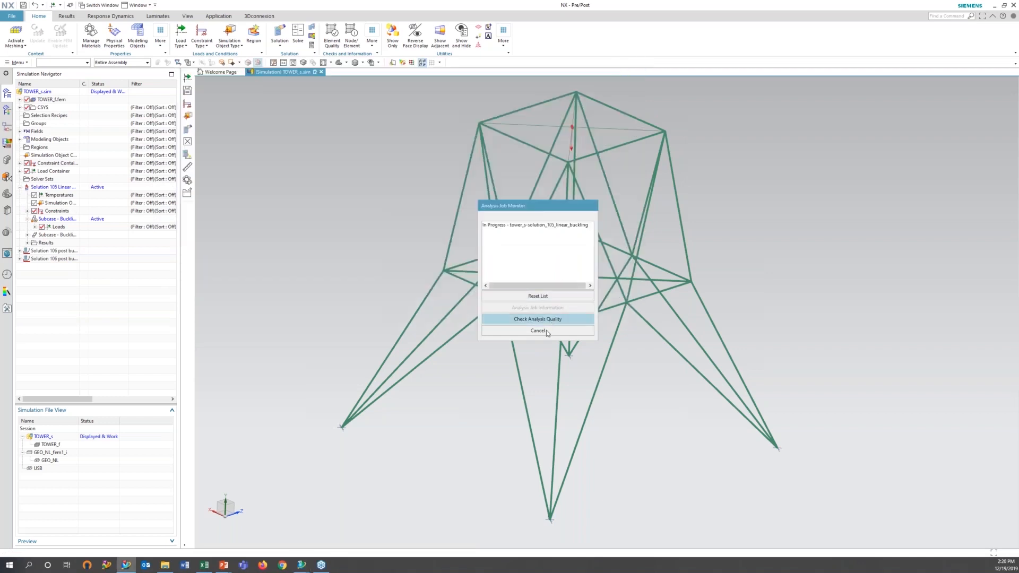
click(547, 331)
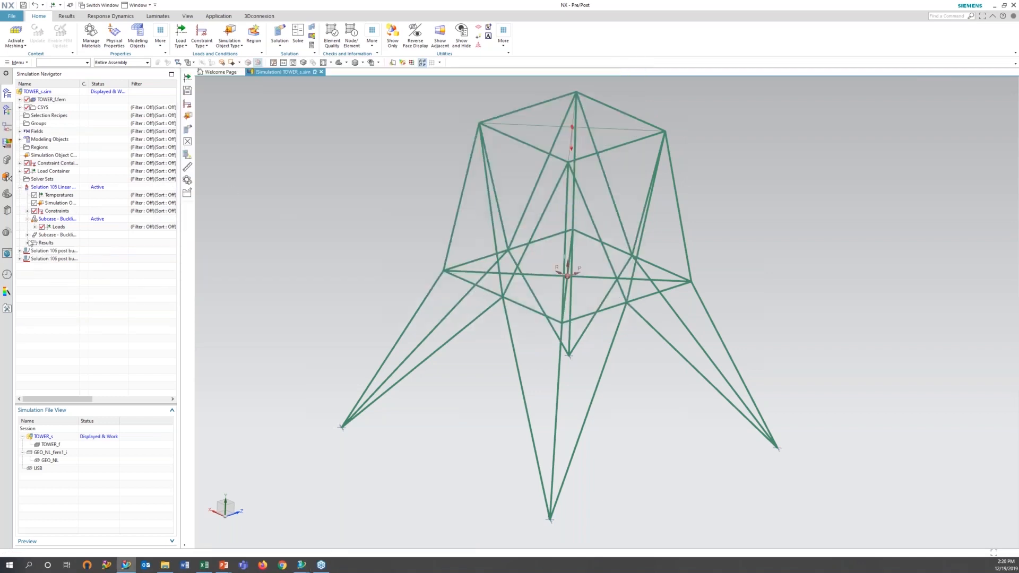
Open the Solution 105 results and examine the Buckling Loads and Buckling Method subcases for the first mode's eigenvalue.
double_click(46, 243)
click(28, 107)
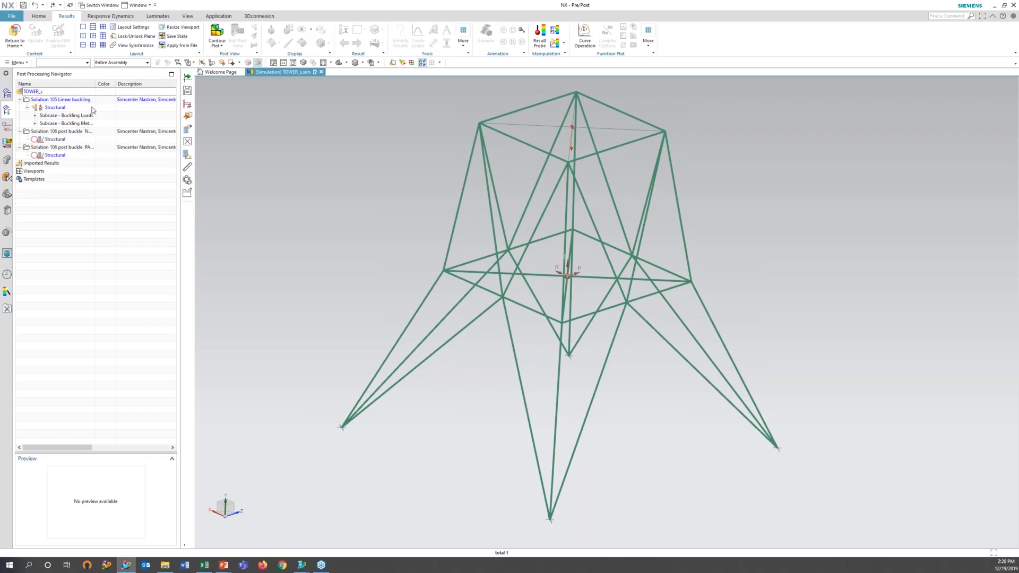
drag(96, 84, 121, 84)
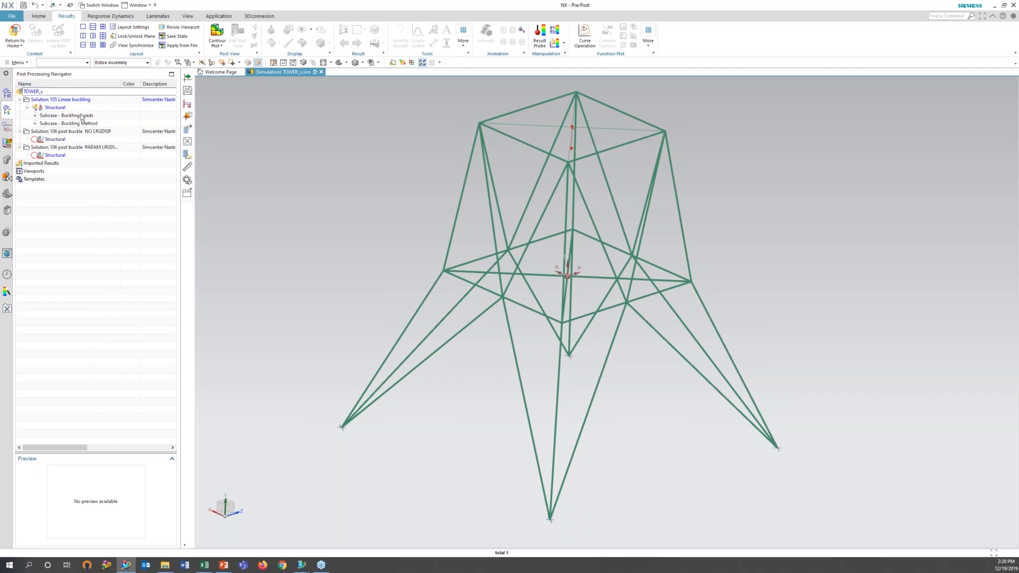
click(35, 116)
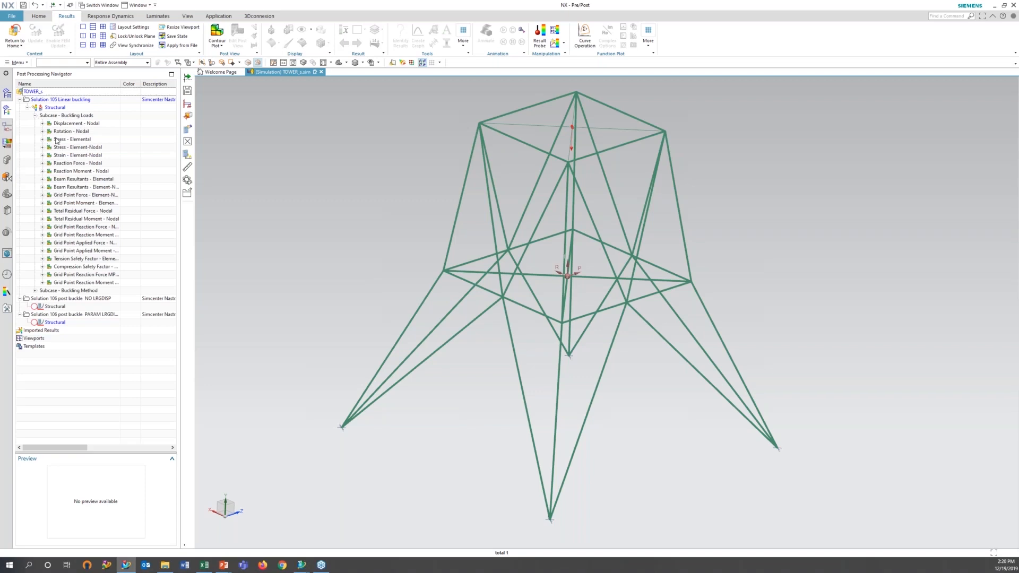
click(35, 291)
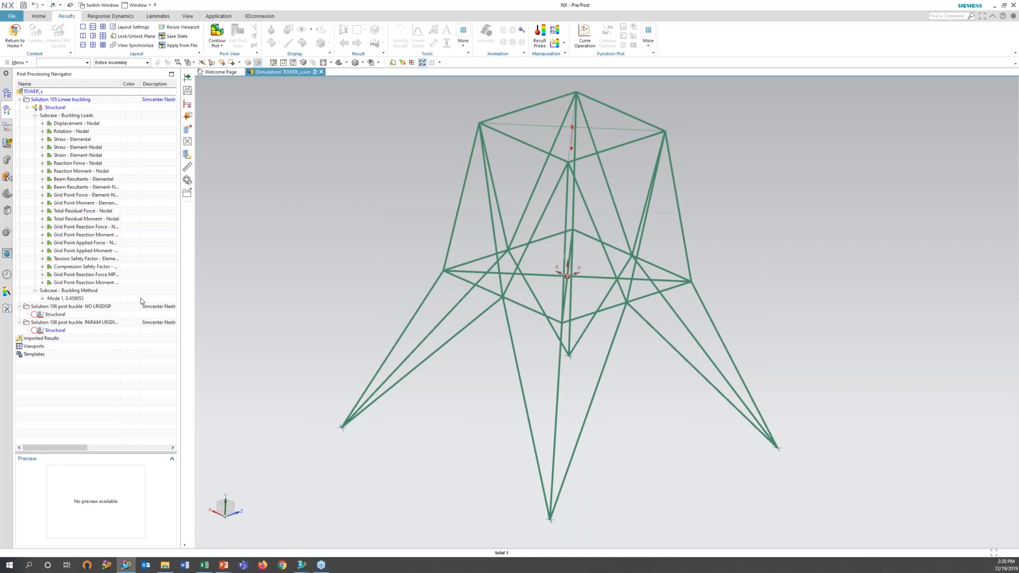
click(28, 107)
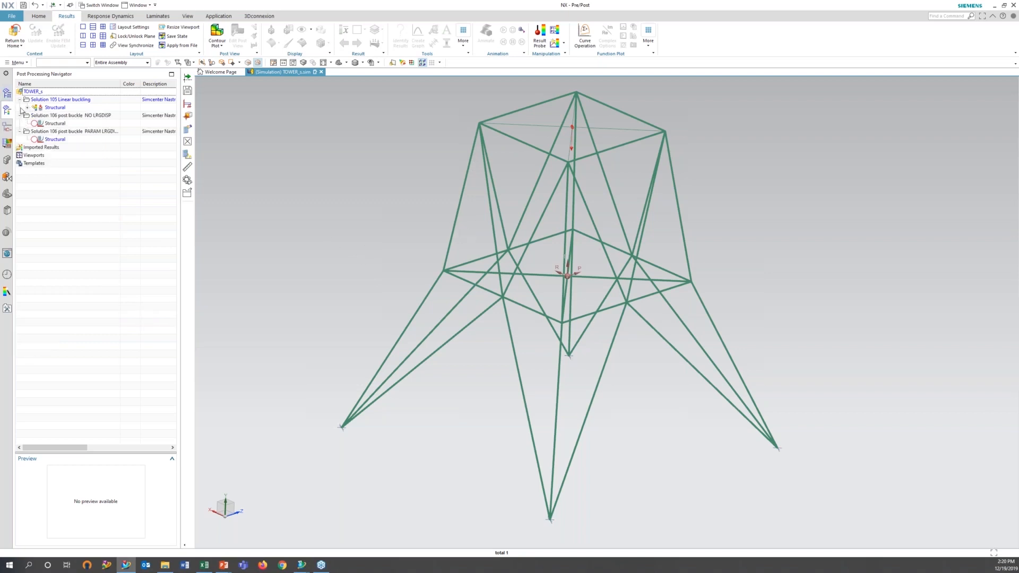
Widen the name column of the simulation tree and make Solution 106 post buckle PARAM LRGDISP the active solution.
click(6, 93)
click(19, 259)
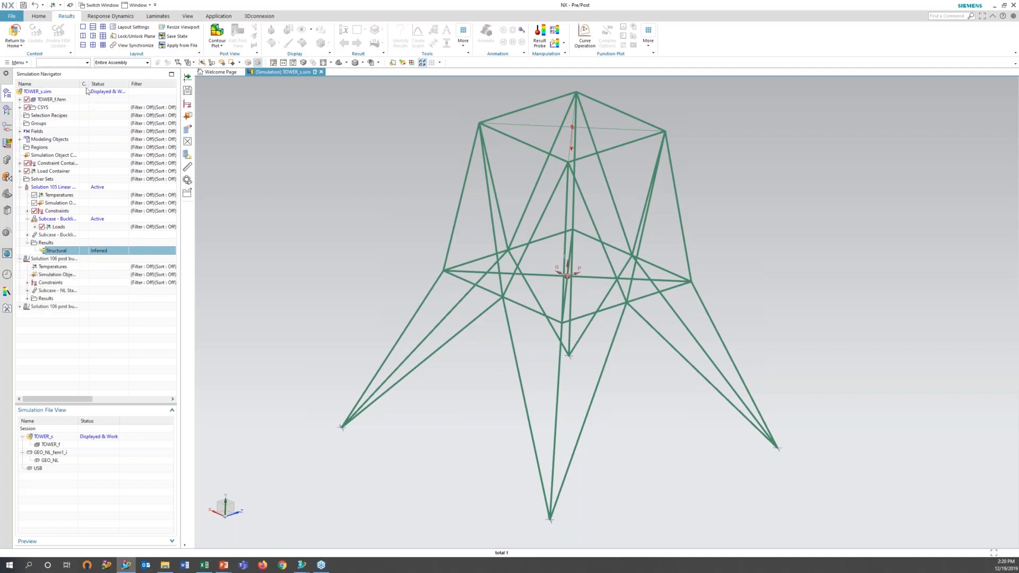
drag(90, 86, 120, 87)
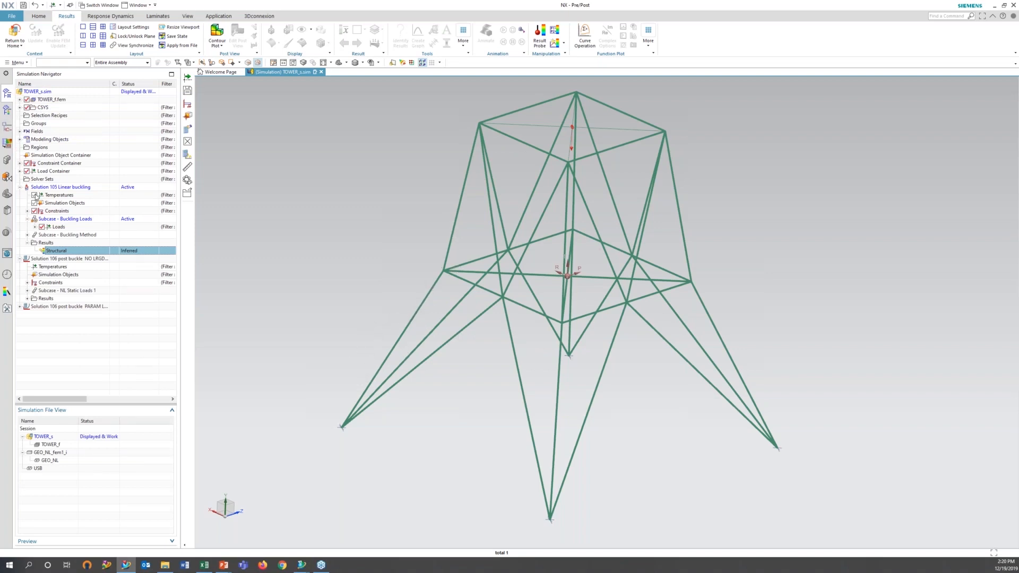
click(99, 260)
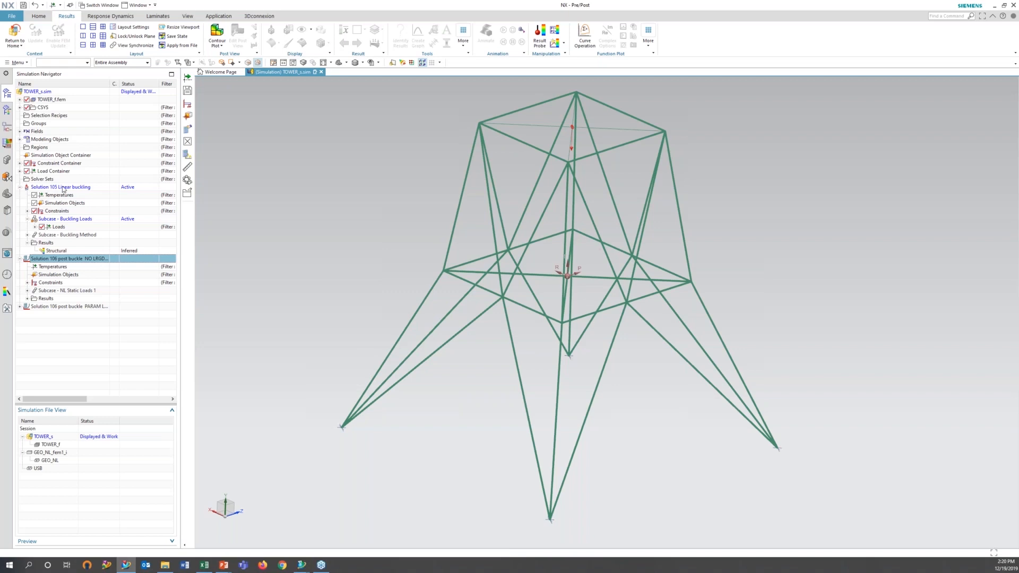
click(19, 187)
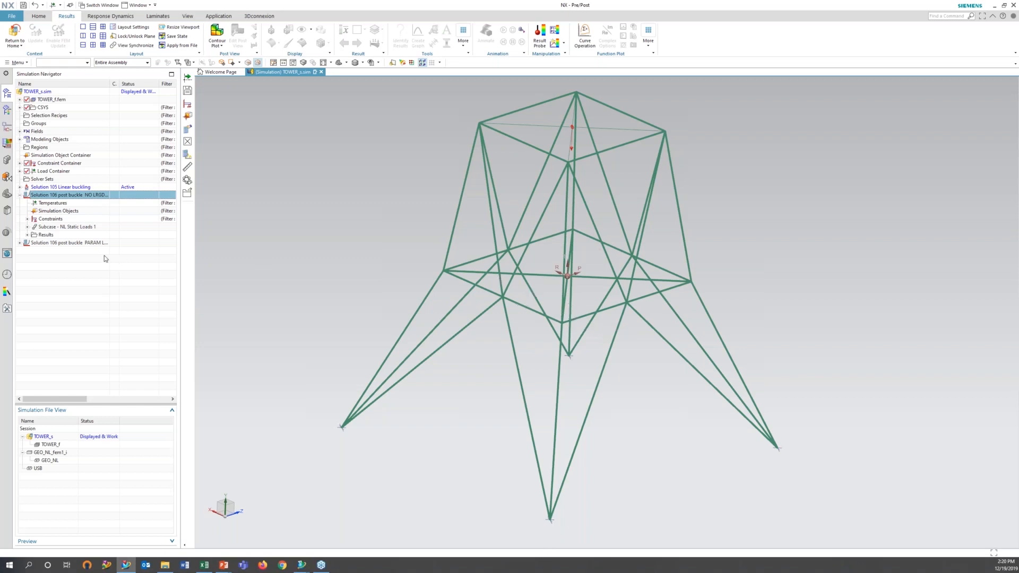
double_click(83, 244)
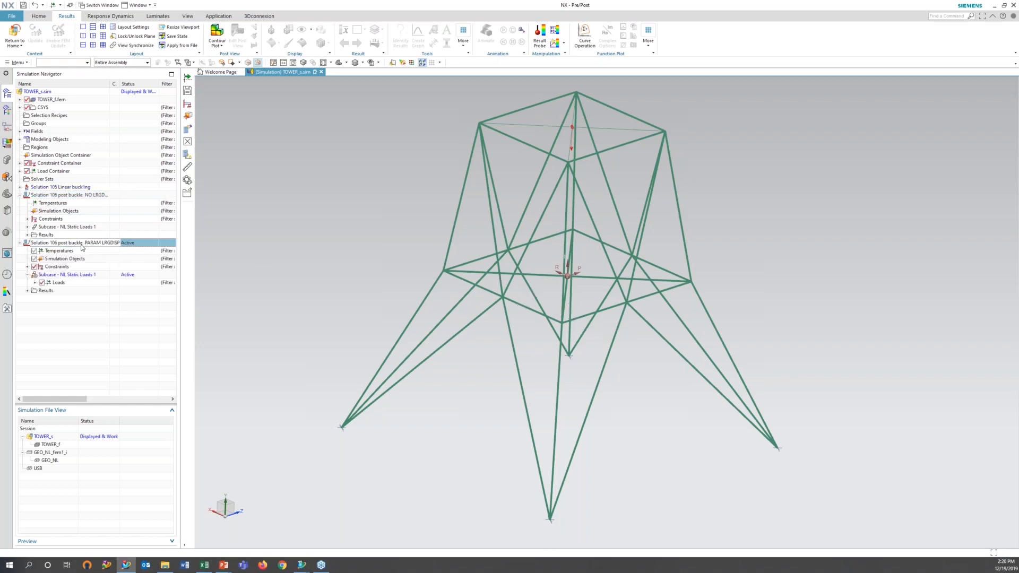
Solve Solution 106 post buckle PARAM LRGDISP, review its messages, and close the solver information and monitor windows.
right_click(80, 247)
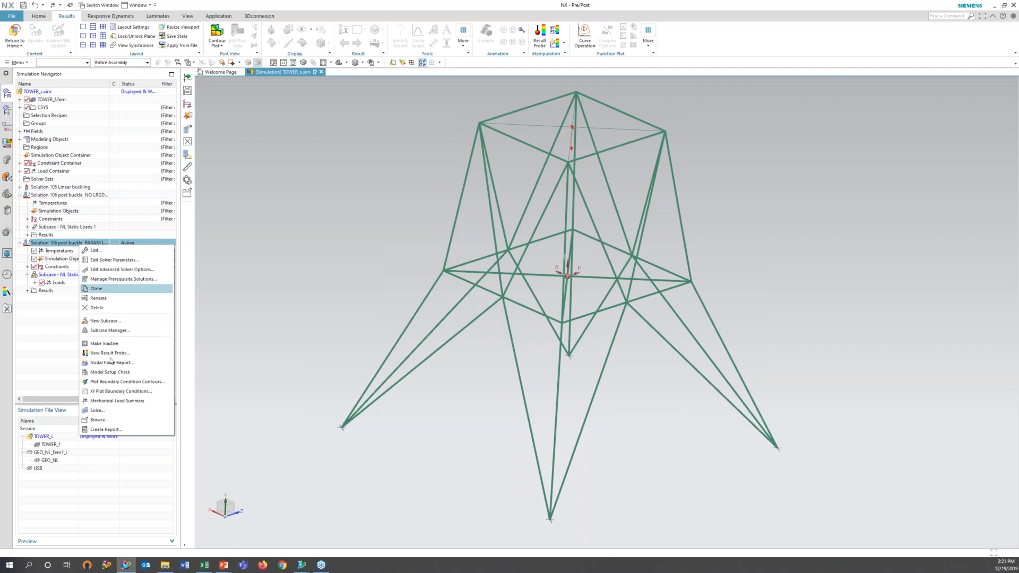
click(95, 412)
click(321, 176)
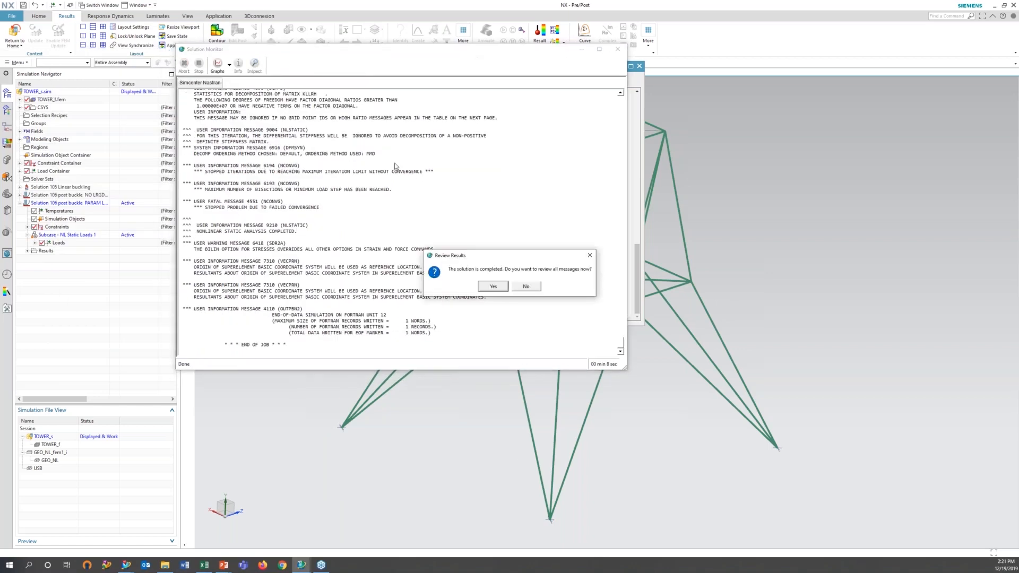
click(499, 285)
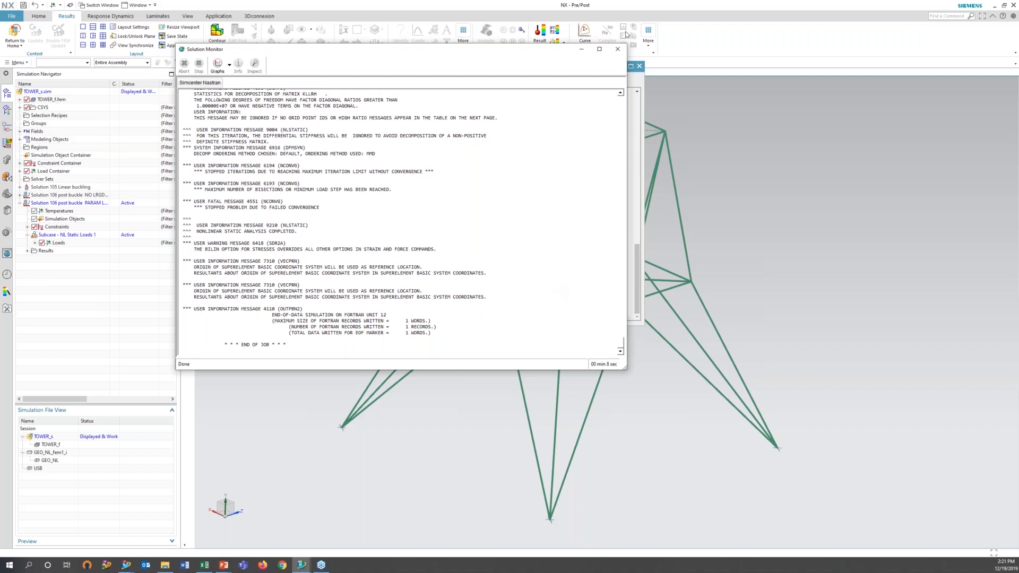
click(617, 48)
click(538, 332)
click(640, 66)
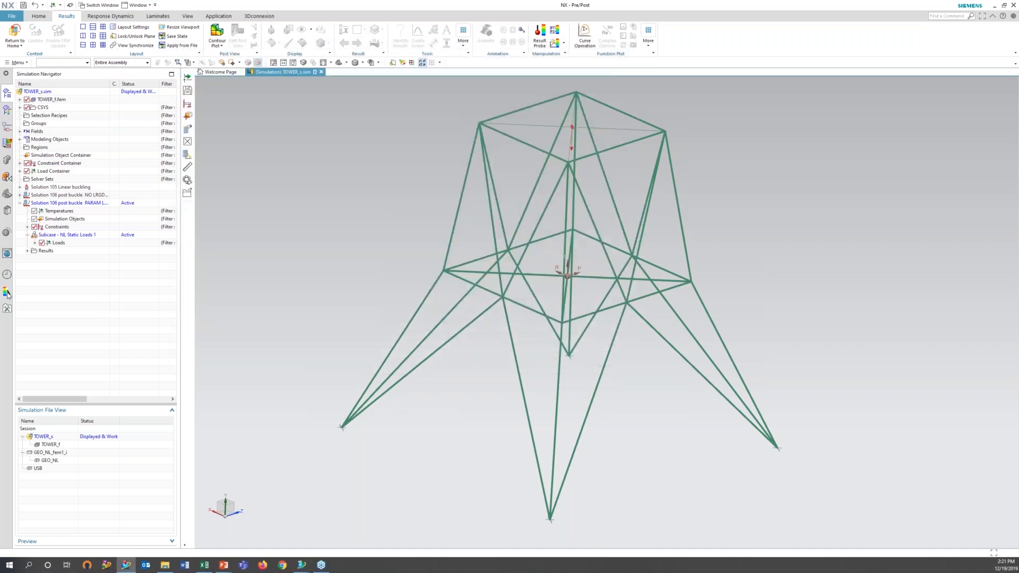
Open the PARAM LRGDISP solution results and plot the nodal displacement magnitude for Non-Linear Step 1, 0.05.
double_click(46, 251)
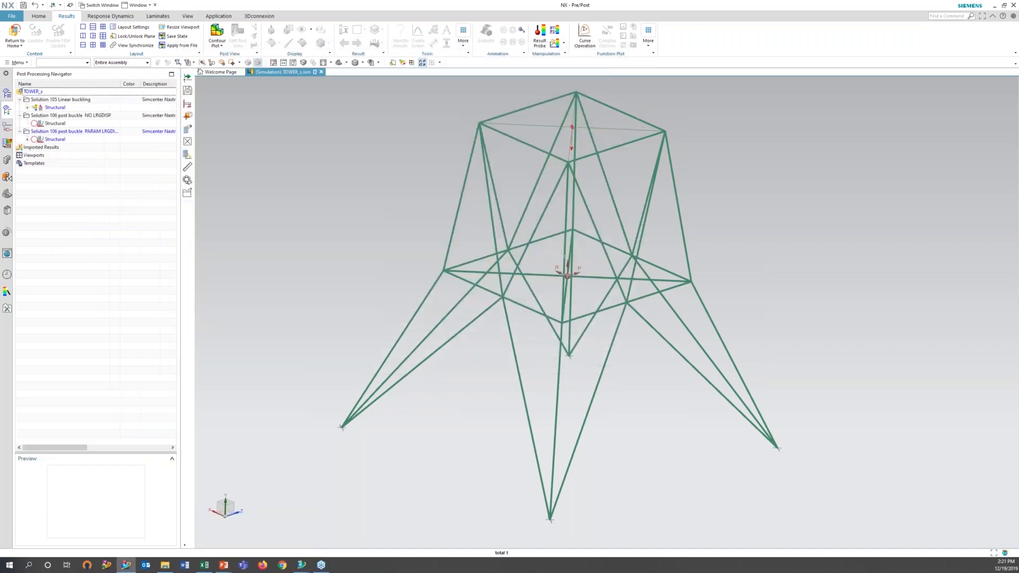
click(28, 107)
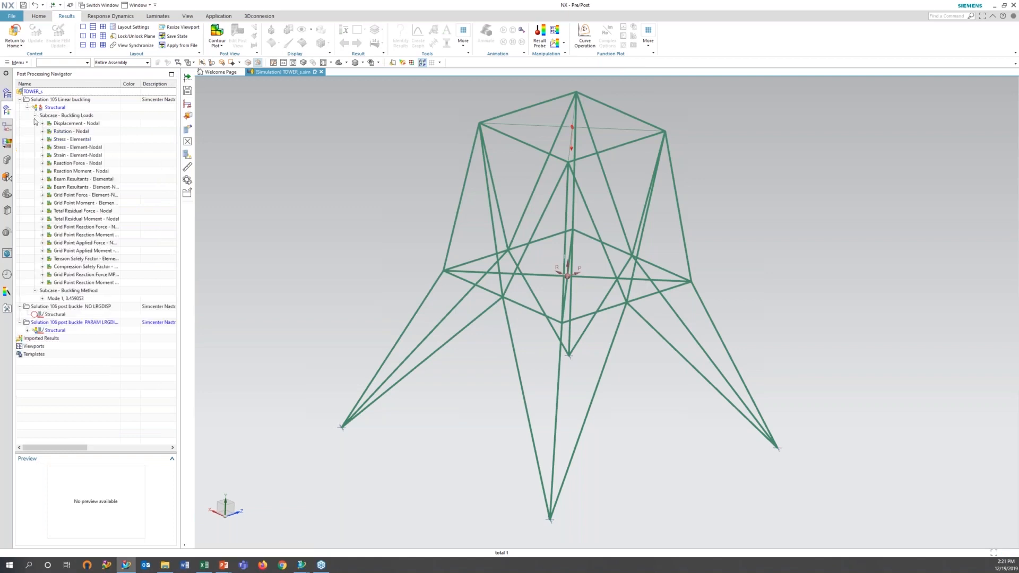
click(35, 115)
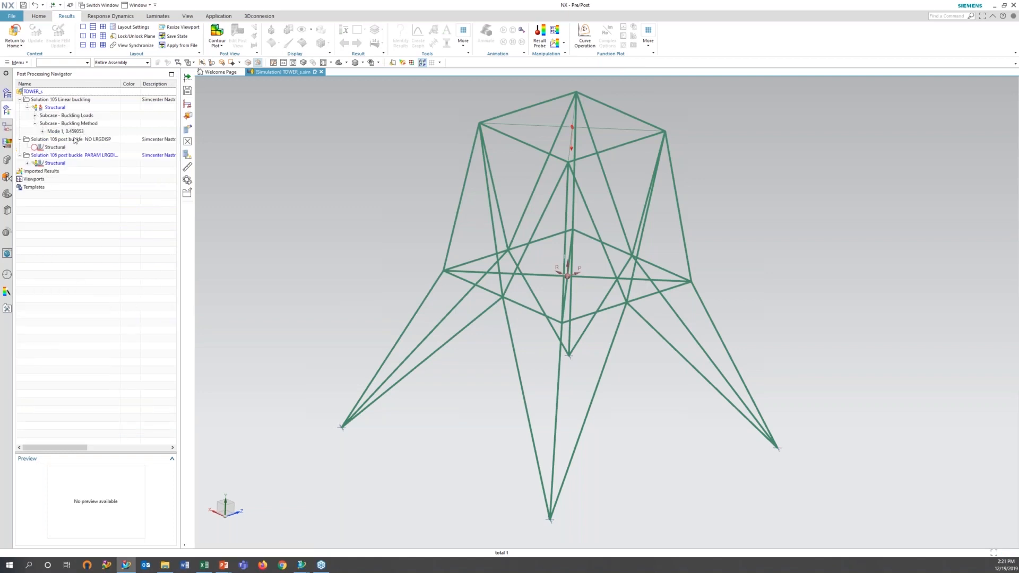
click(27, 163)
click(35, 172)
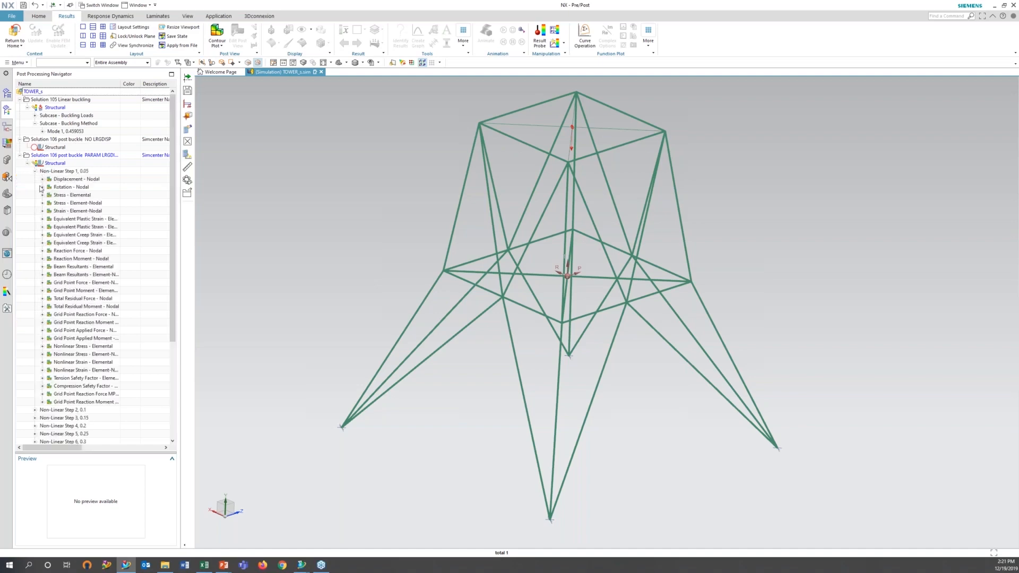
click(45, 180)
double_click(68, 210)
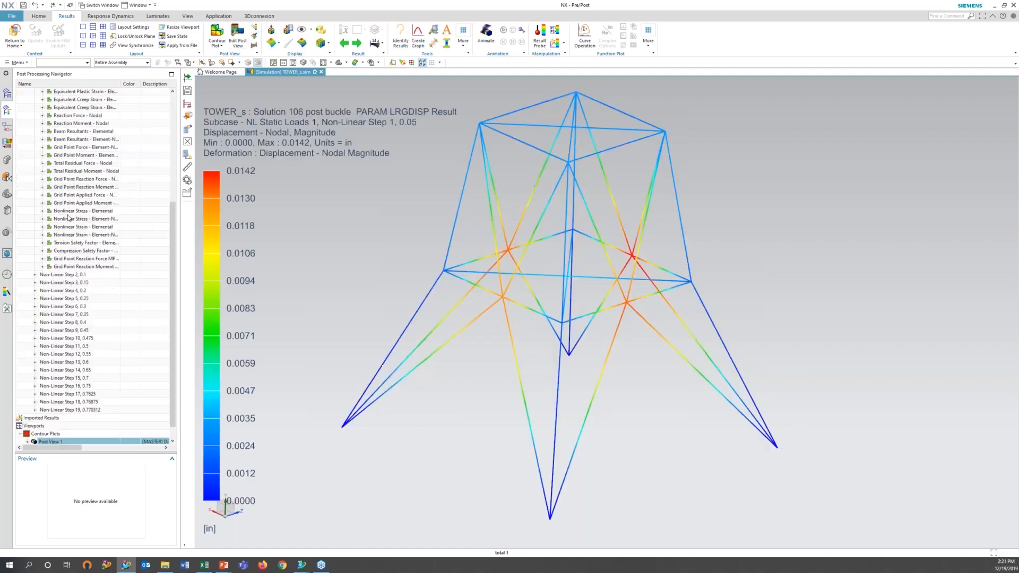
scroll(50, 156, up, 4)
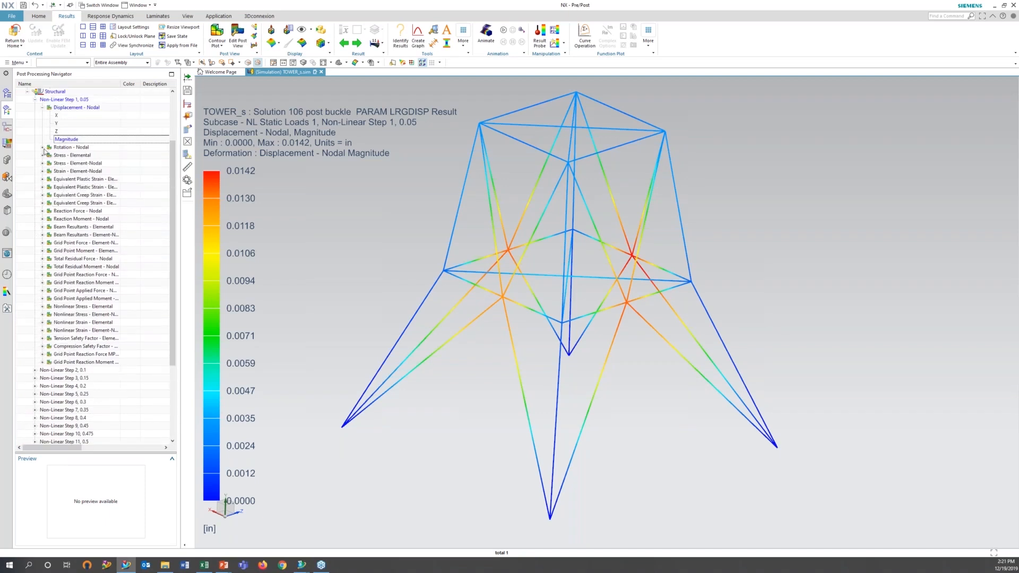
click(35, 100)
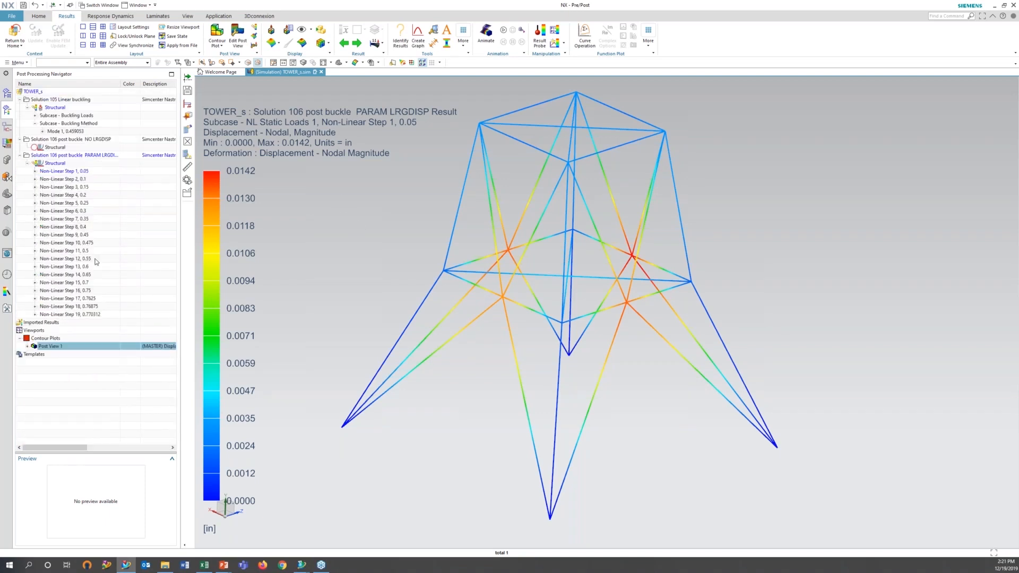
Plot the nodal displacement for Non-Linear Step 8, 0.4, and collapse that load step's result list.
click(35, 228)
double_click(67, 211)
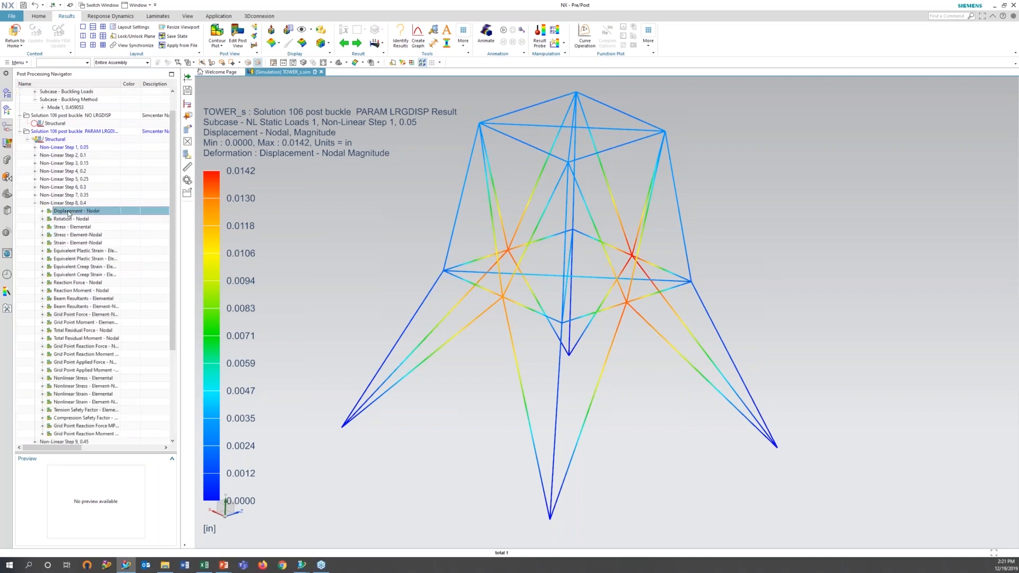
click(35, 203)
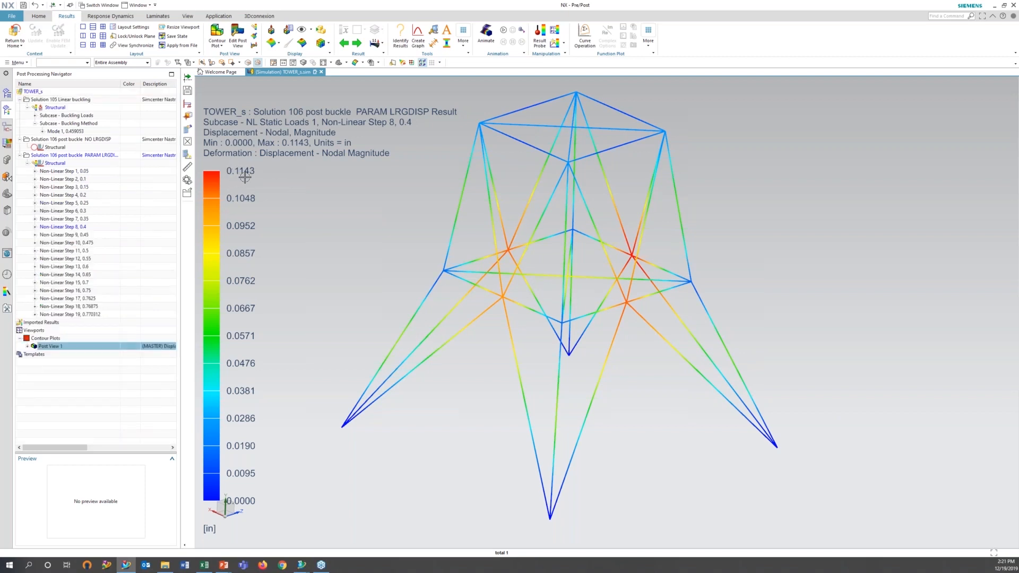
Advance the displacement contour through the successive load steps from Non-Linear Step 9, 0.45, to Step 14, 0.65.
click(357, 43)
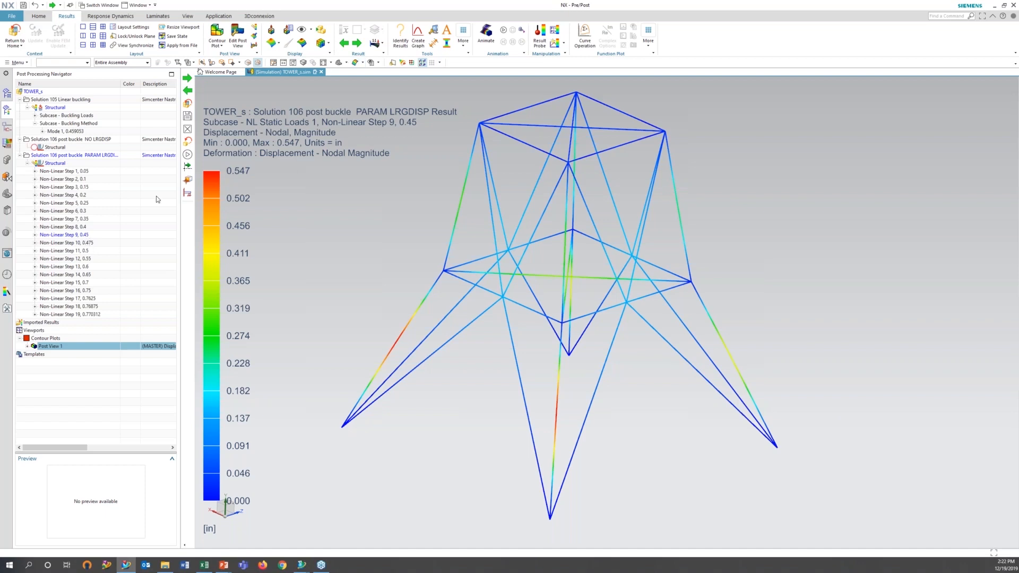
click(357, 43)
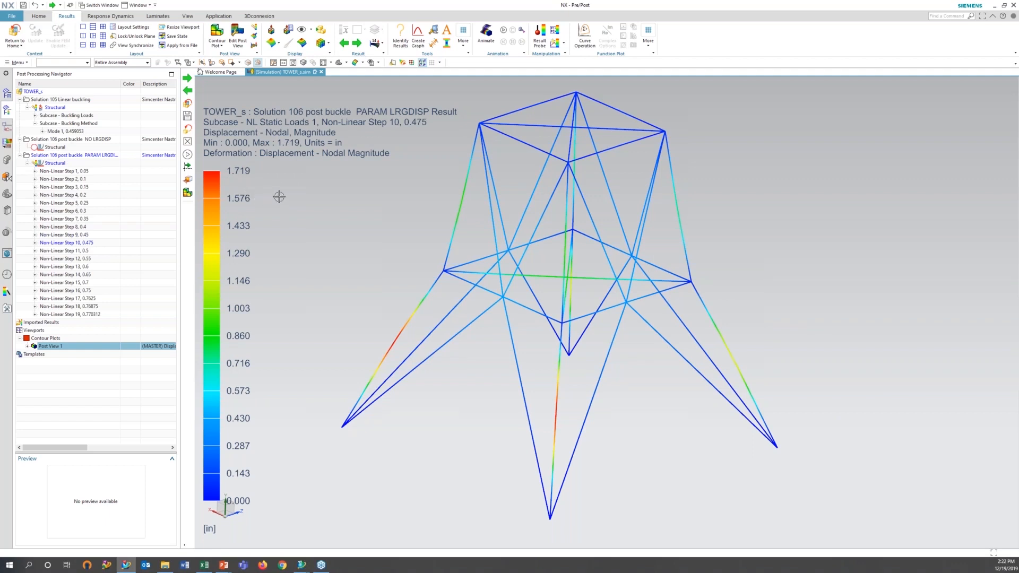
click(357, 43)
click(357, 43)
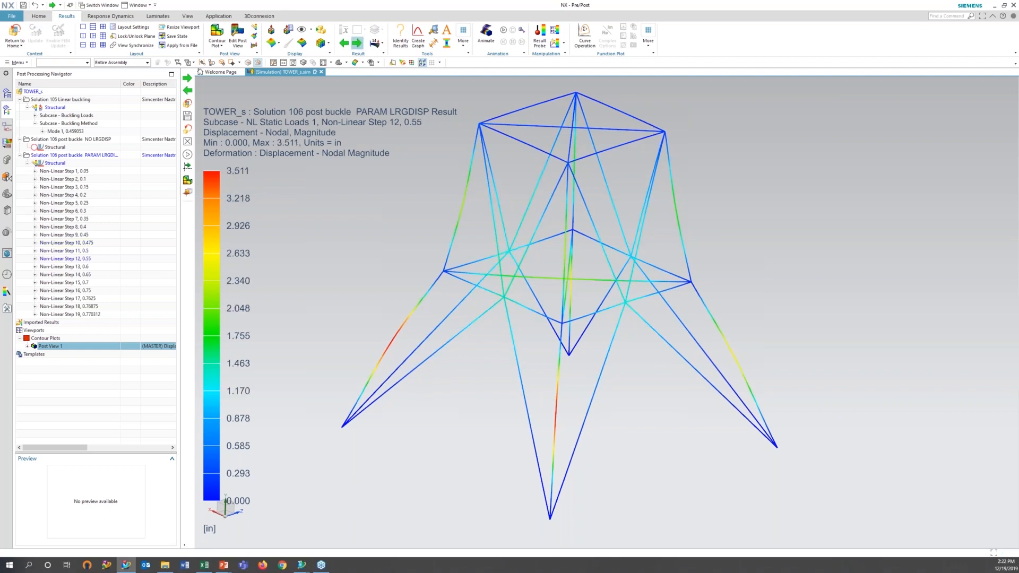
click(356, 43)
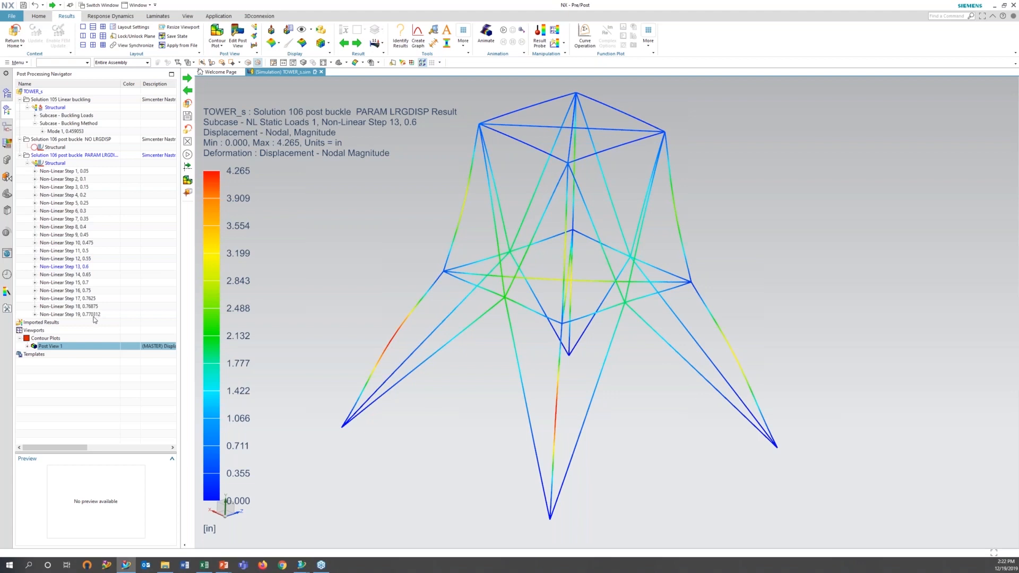
click(358, 43)
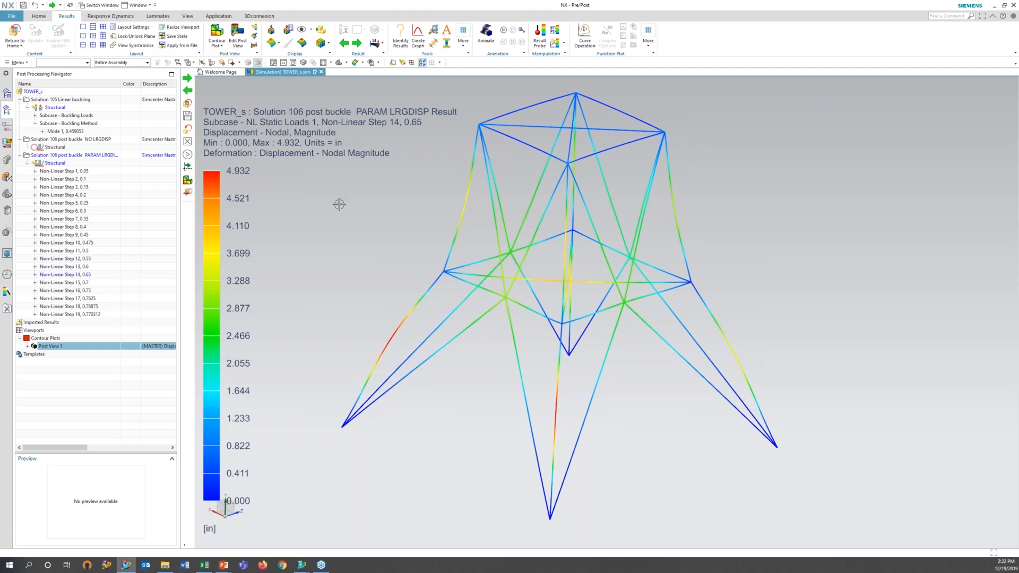
Set up a displacement graph across iterations against load factor, from Non-Linear Step 1 to Non-Linear Step 14, 0.65.
click(418, 38)
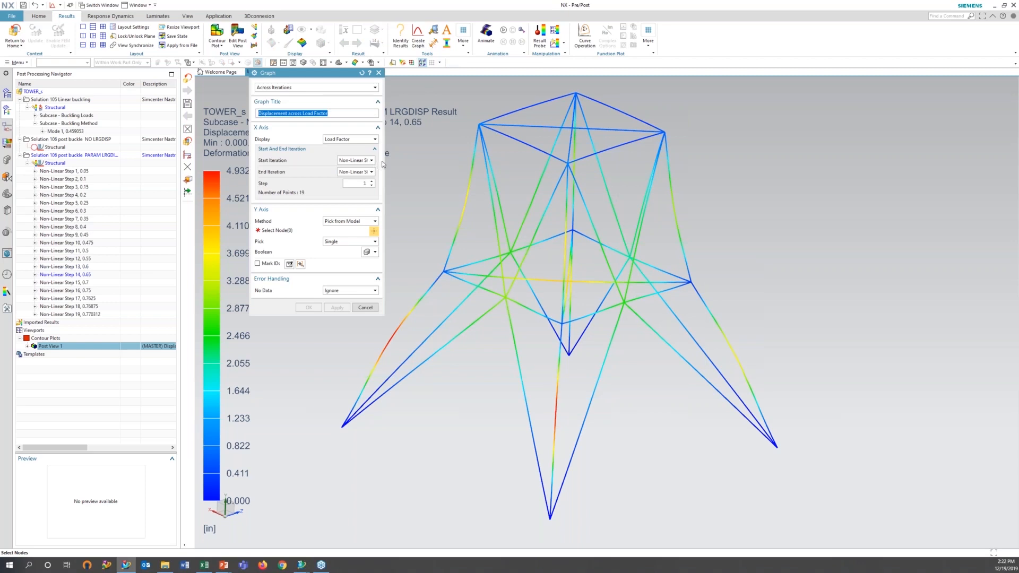
drag(382, 164, 503, 163)
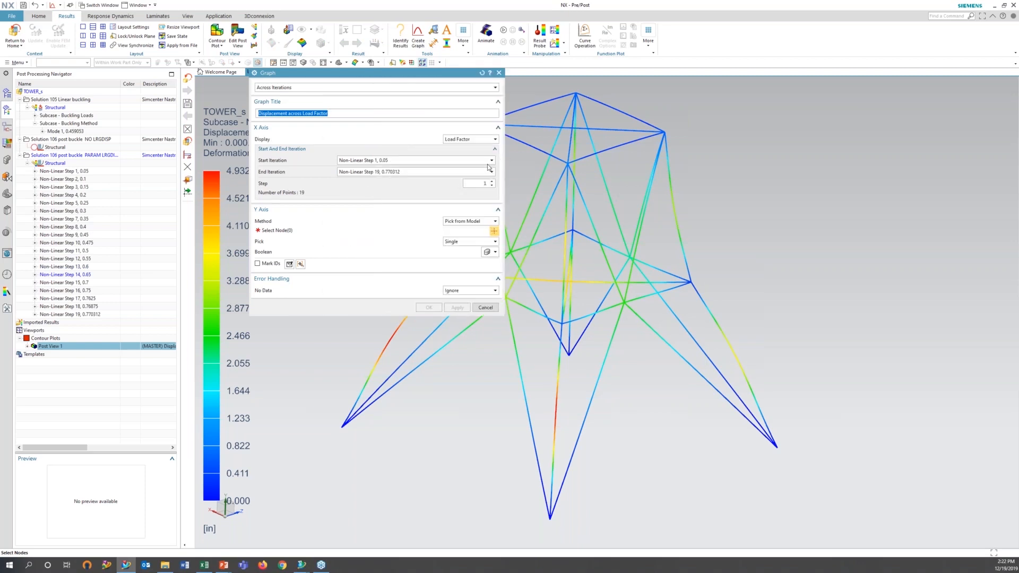
click(491, 161)
click(419, 169)
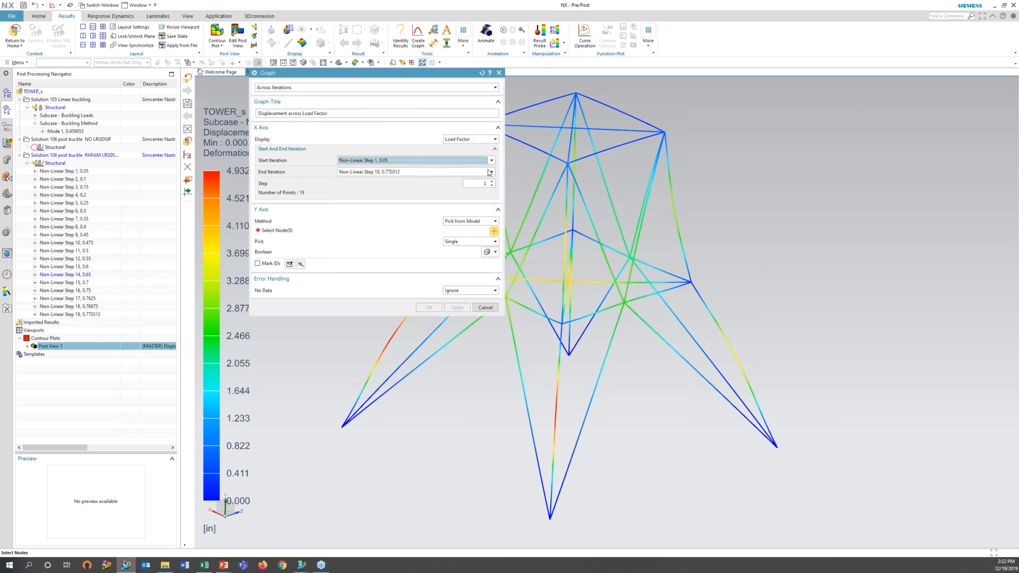
click(492, 172)
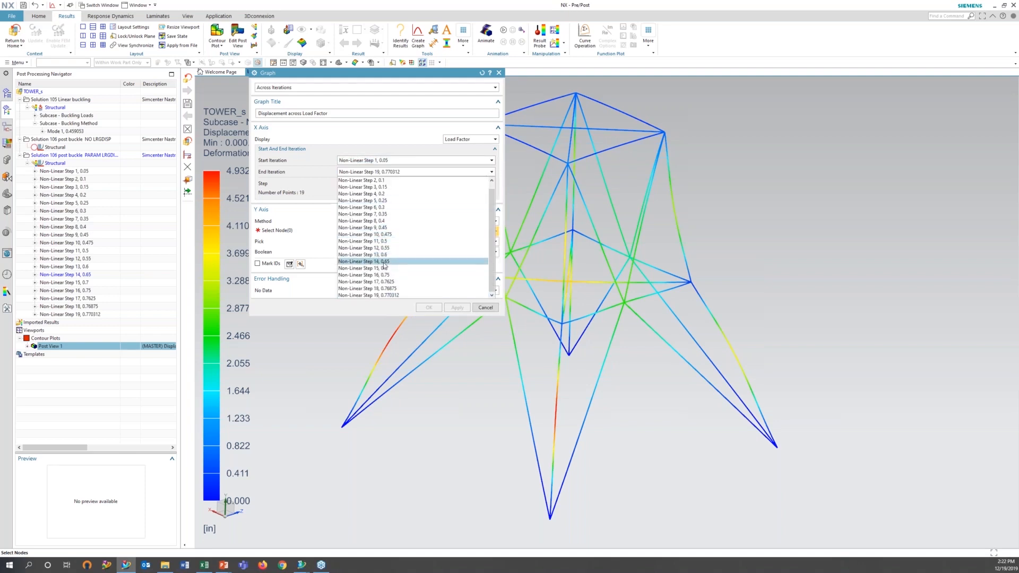
click(384, 262)
Pick one node on each of two buckling tower legs and create the displacement versus load factor graph.
click(408, 357)
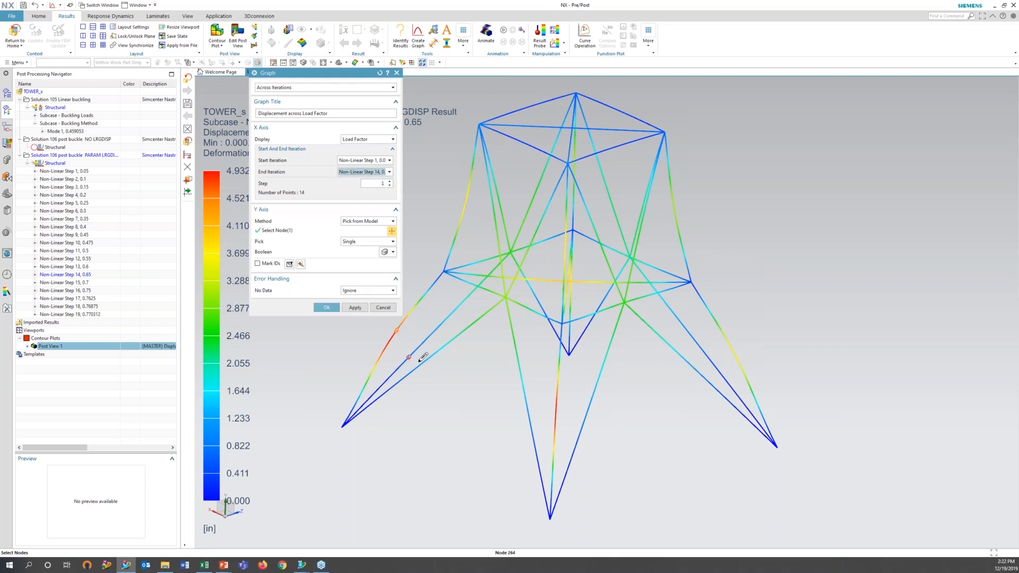
click(731, 345)
click(327, 316)
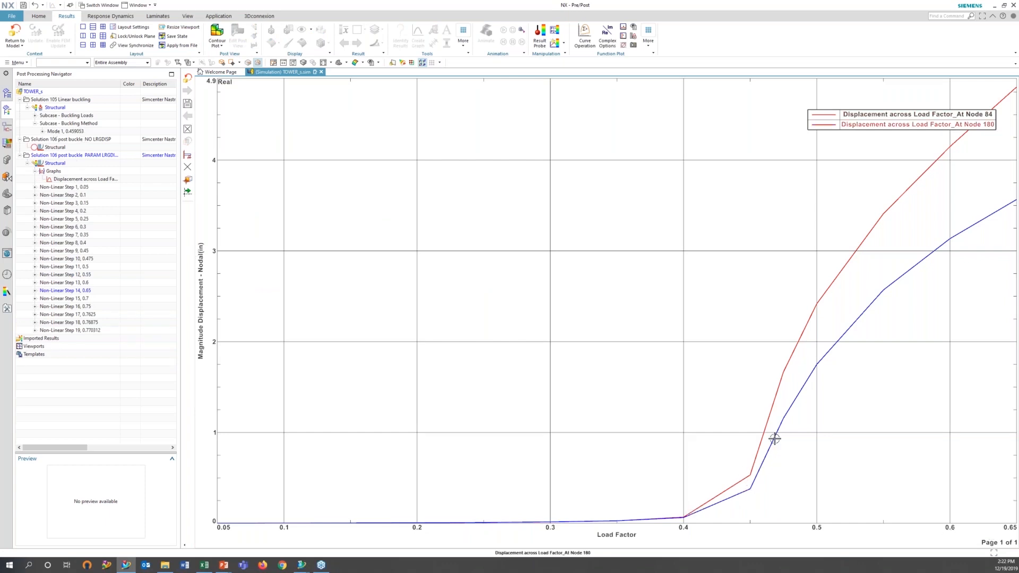
Leave the graph and results display, return to the simulation model, and collapse the active PARAM LRGDISP solution.
click(10, 42)
click(11, 42)
click(12, 41)
click(14, 37)
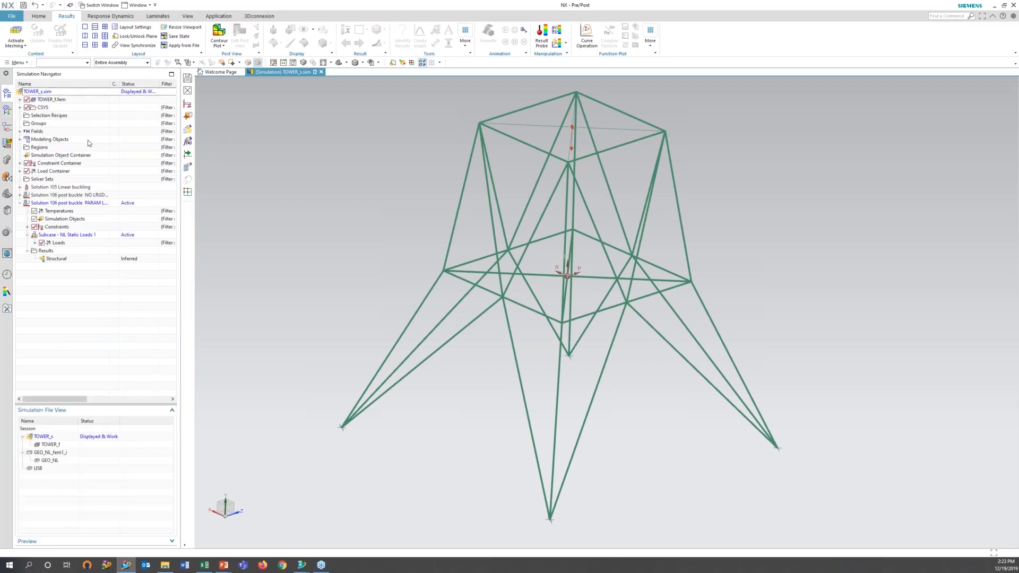
click(20, 203)
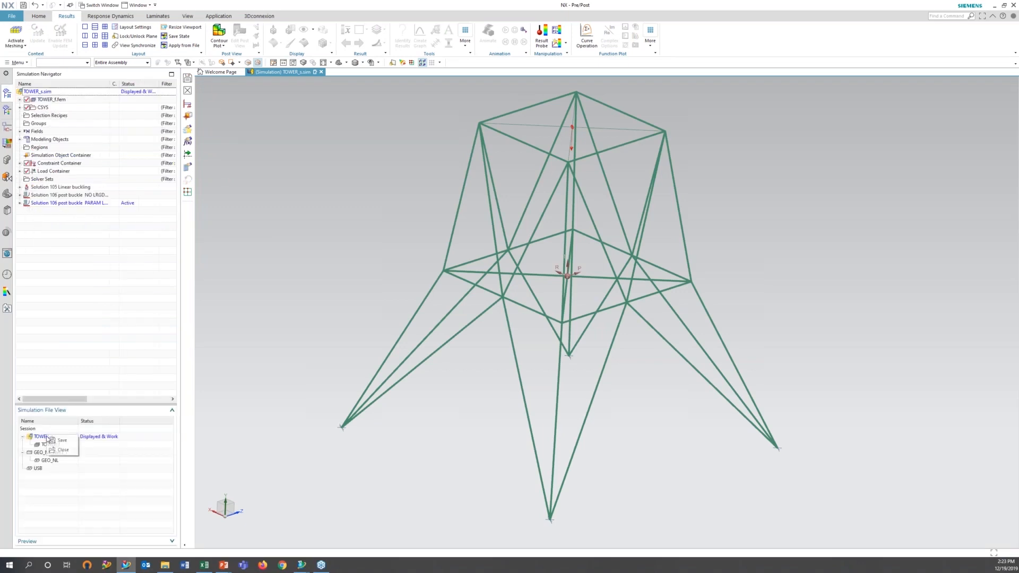
Close the TOWER_s simulation and display the USB.prt part.
double_click(49, 444)
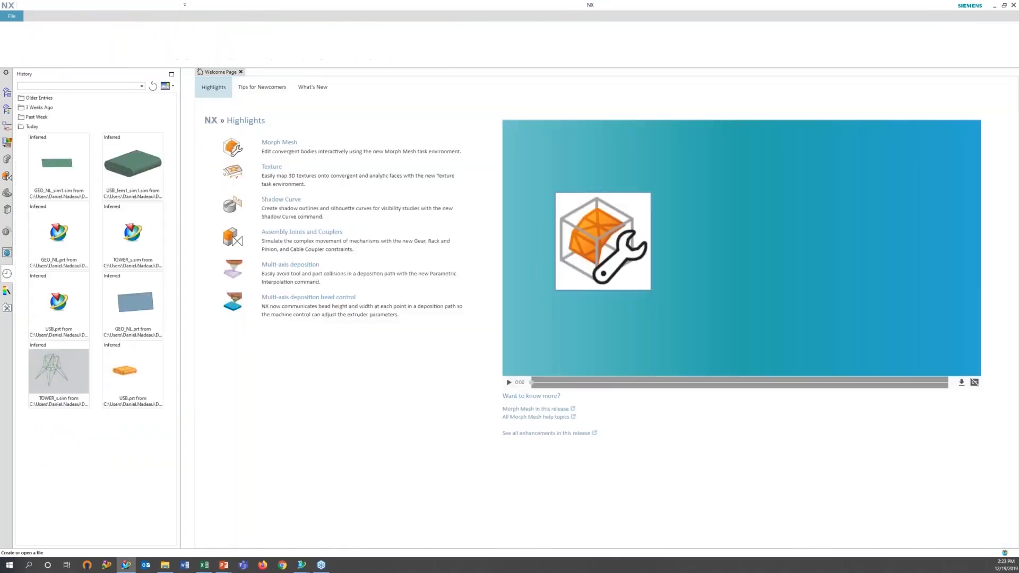
click(130, 5)
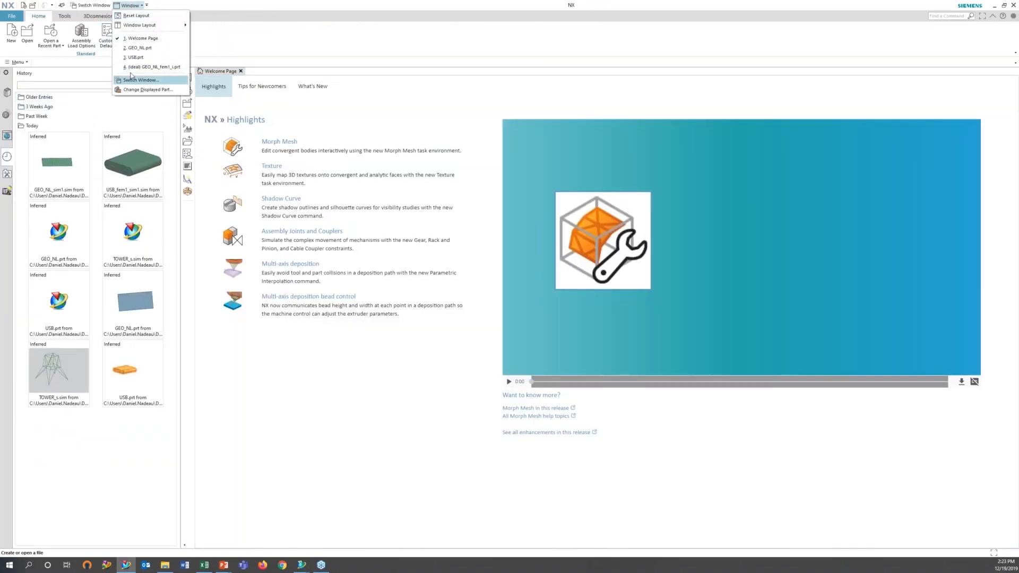
click(136, 58)
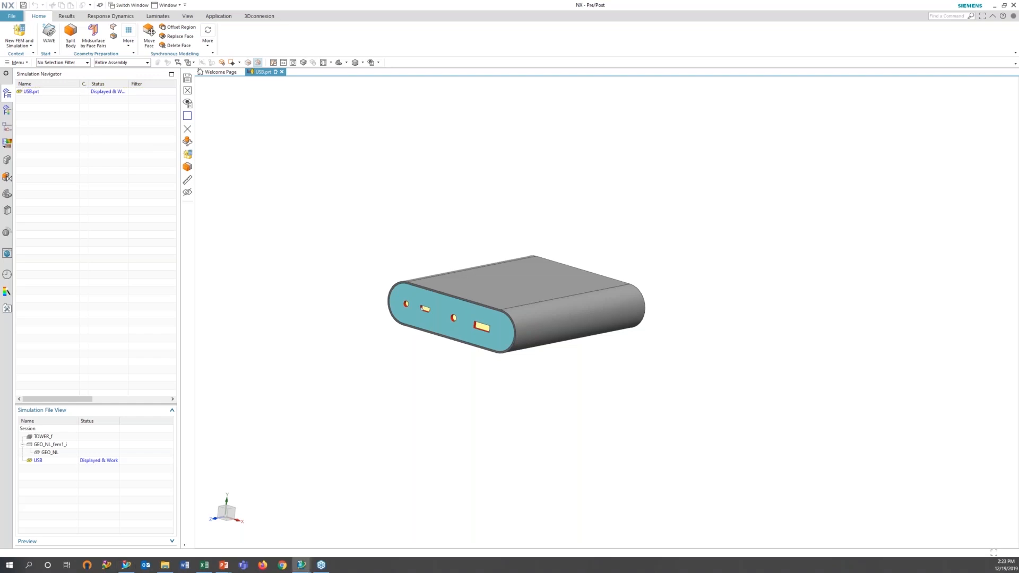
Switch to the Non_Linear_Material.xlsx workbook in Excel and show the 4340 sheet.
click(204, 565)
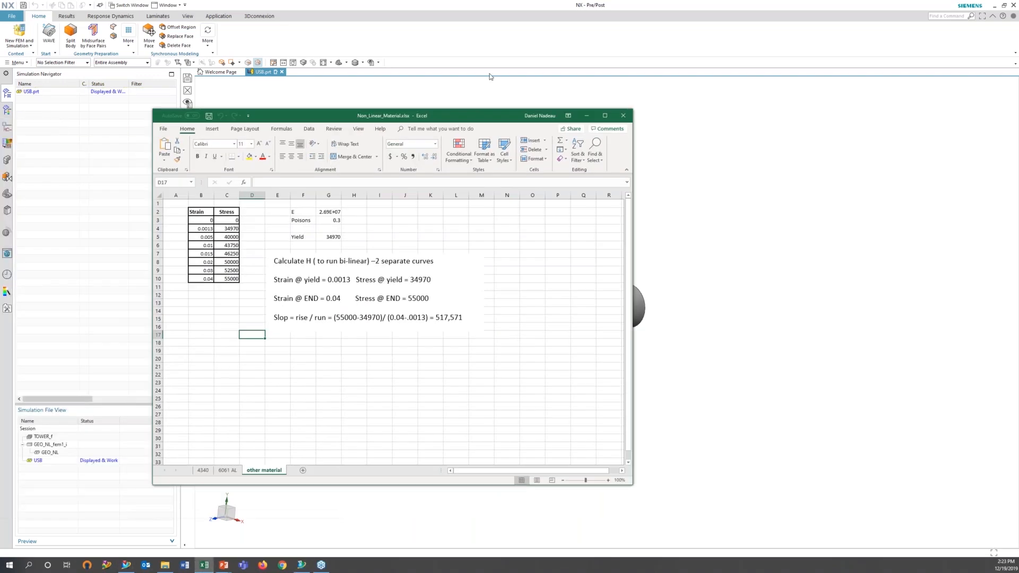
key(ctrl+Page_Up)
key(ctrl+Page_Up)
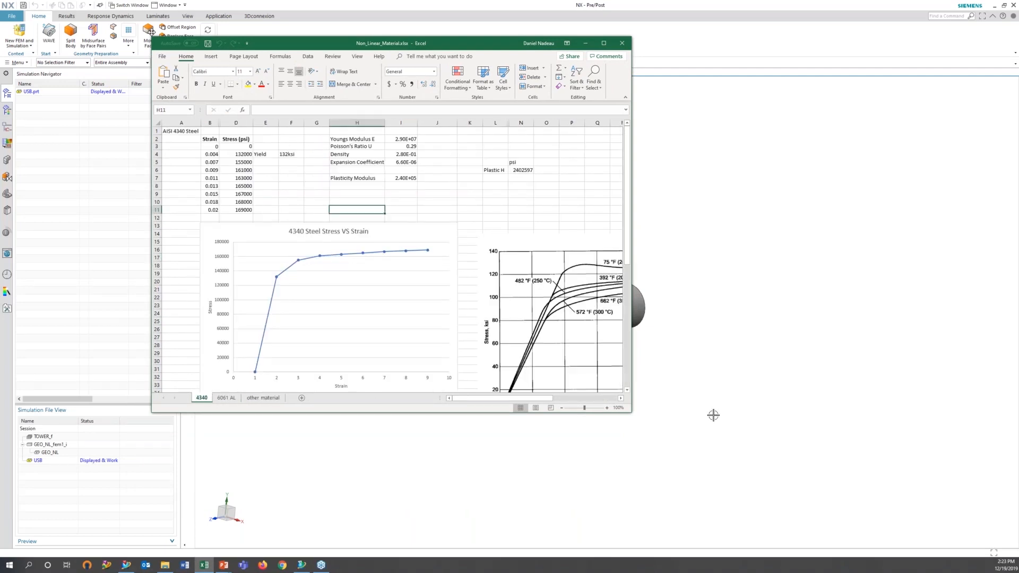
Enlarge the workbook window and examine the AISI 4340 steel stress-strain data and the Plasticity Modulus(H) chart.
drag(631, 412, 969, 529)
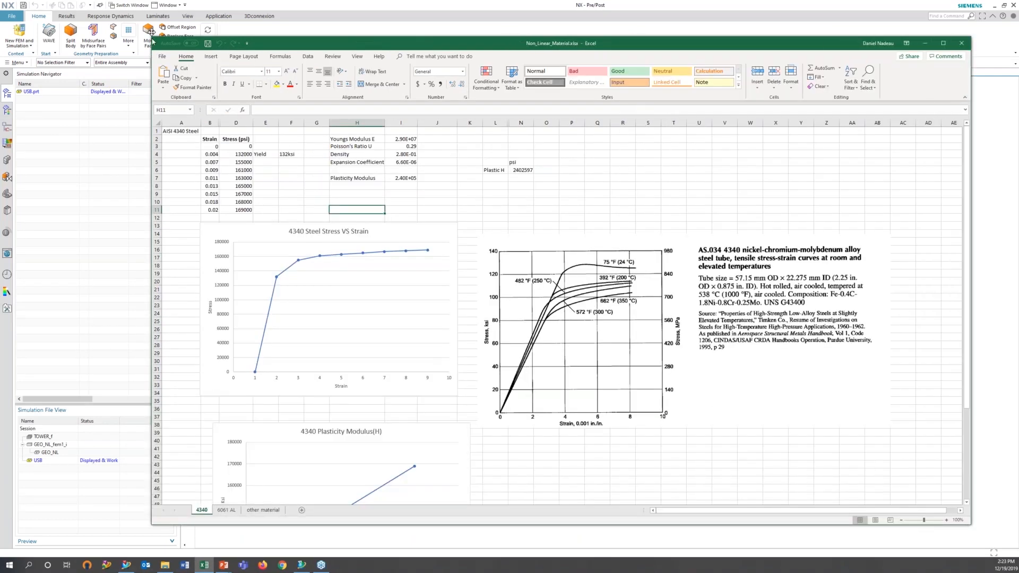
key(alt+space)
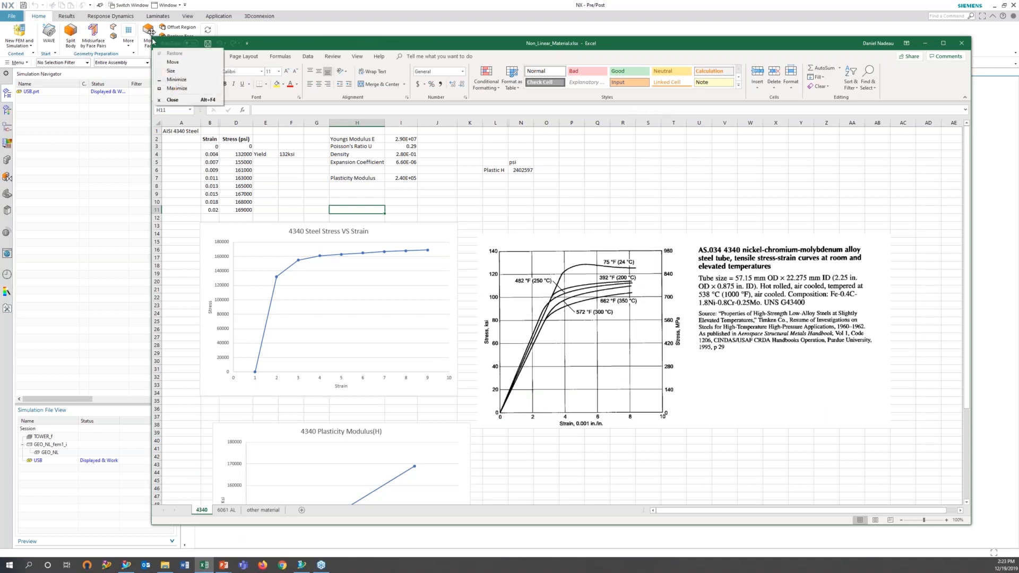
key(Escape)
drag(152, 37, 51, 14)
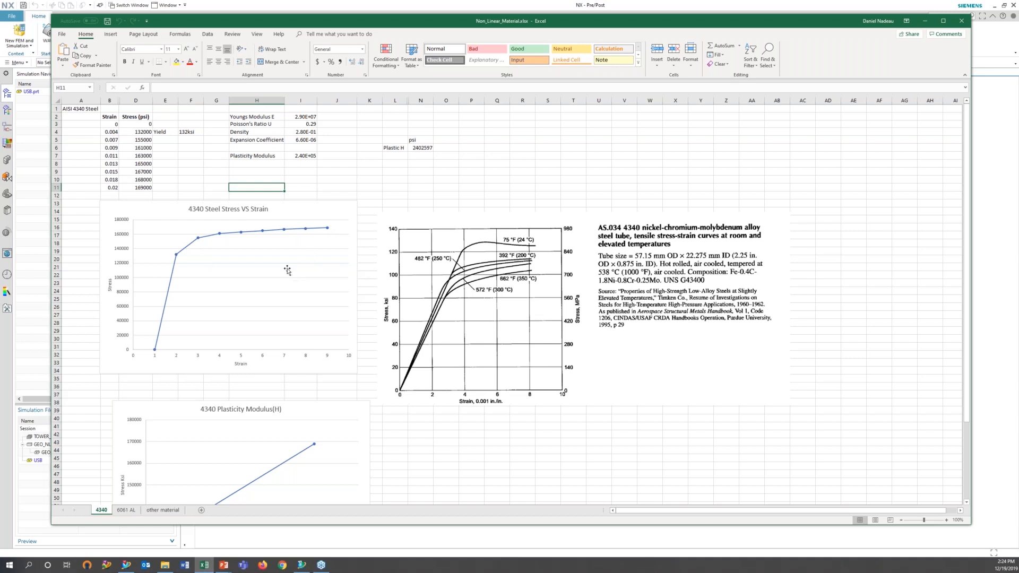
scroll(287, 269, down, 1)
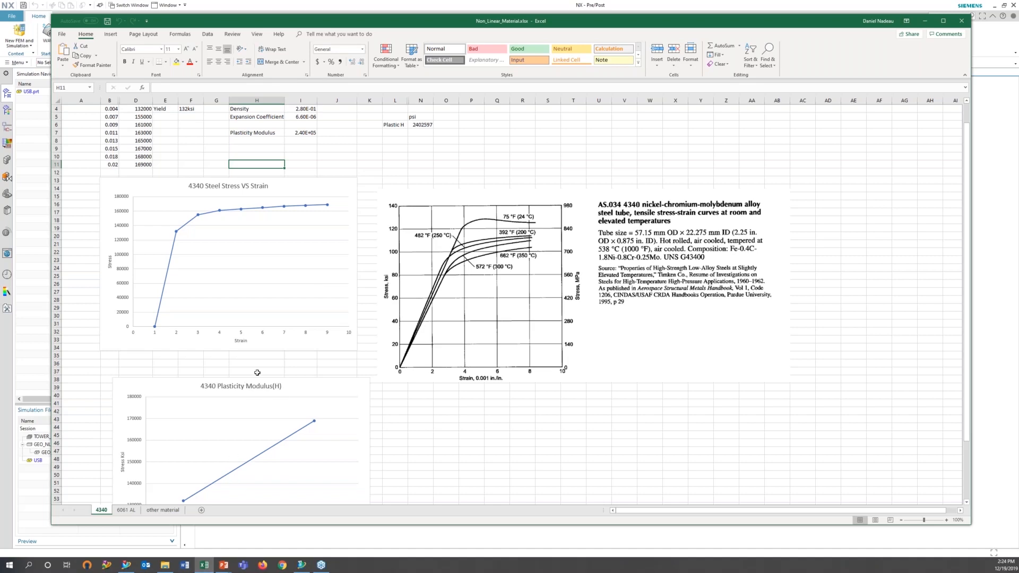
Compare the 4340 Plasticity Modulus(H) chart with the 4340 Steel Stress VS Strain chart, and switch back to the USB part in NX.
scroll(254, 413, down, 1)
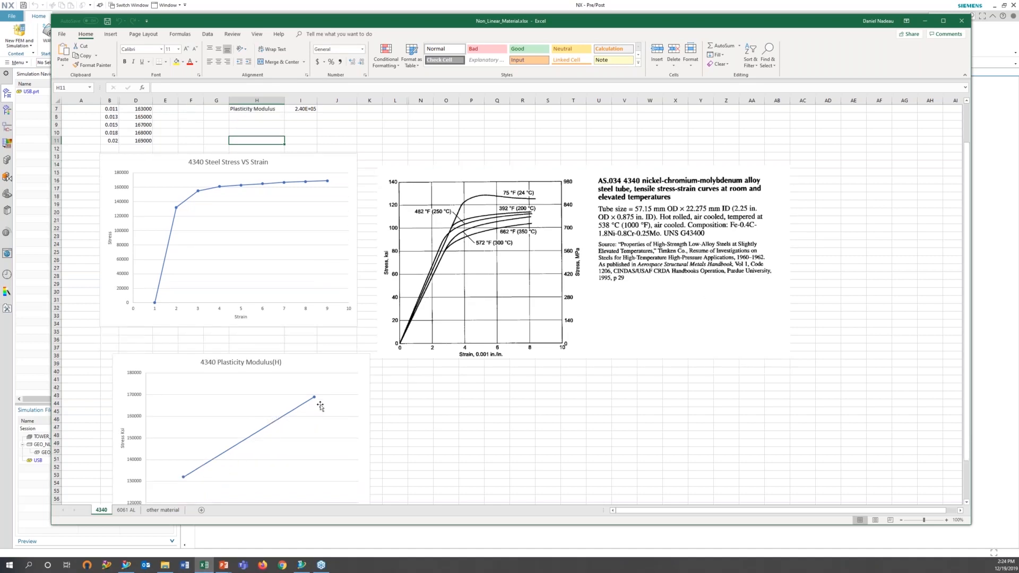
scroll(241, 344, up, 2)
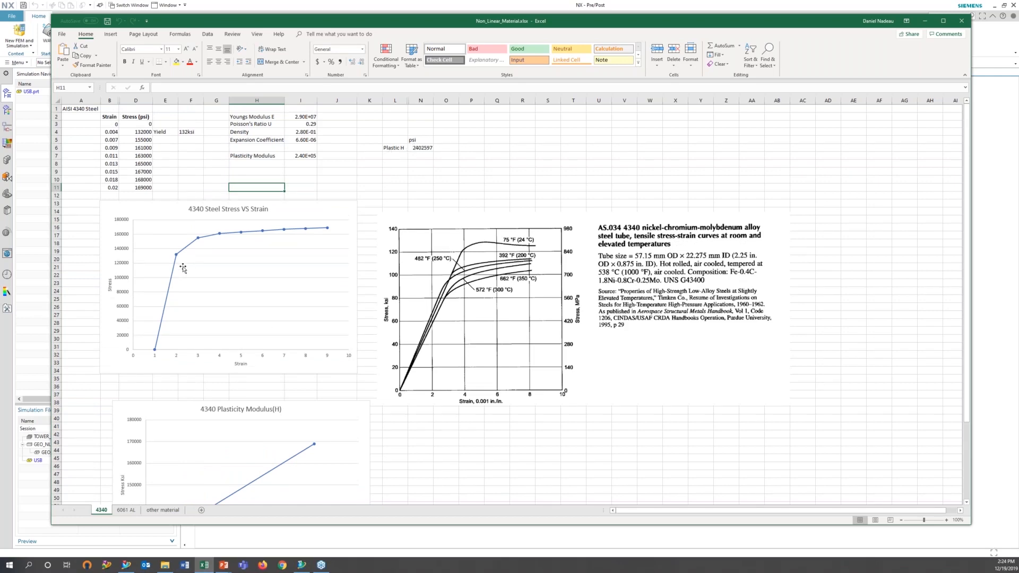
mouse_move(176, 257)
mouse_move(328, 230)
drag(423, 23, 0, 138)
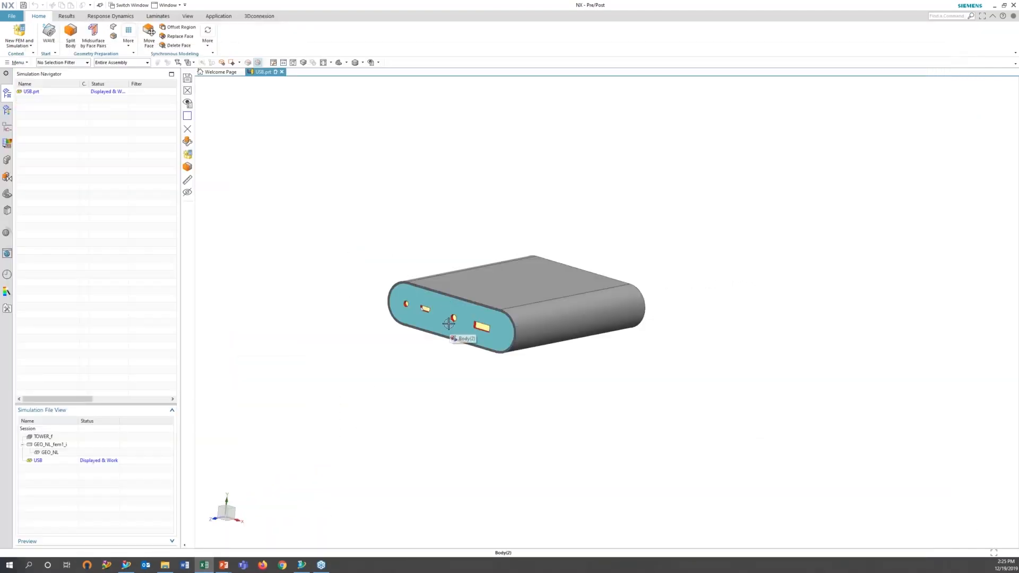
Create a new FEM and simulation with an idealized part for the USB, using a SOL 101 Linear Statics - Global Constraints solution.
click(9, 40)
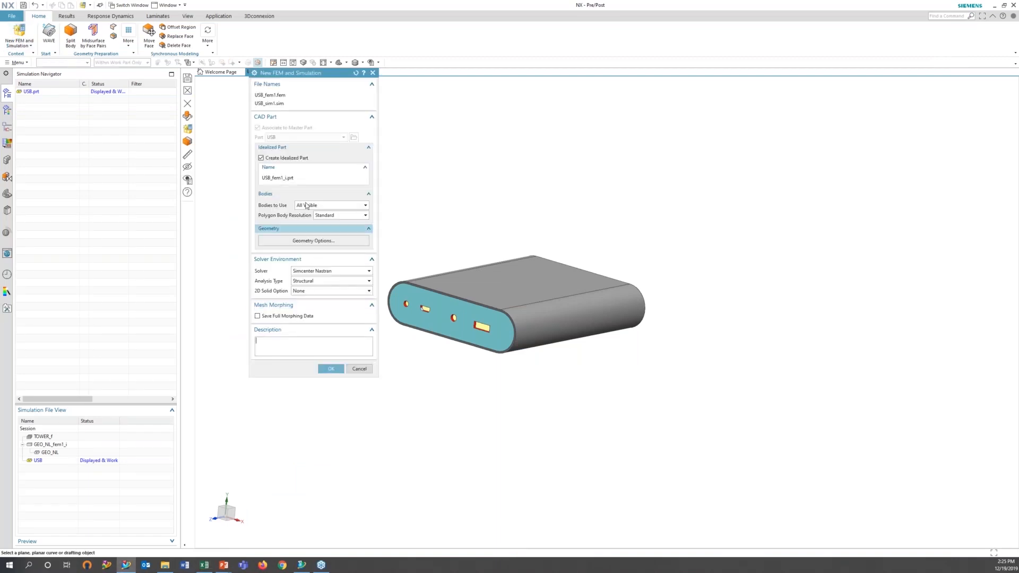
click(329, 369)
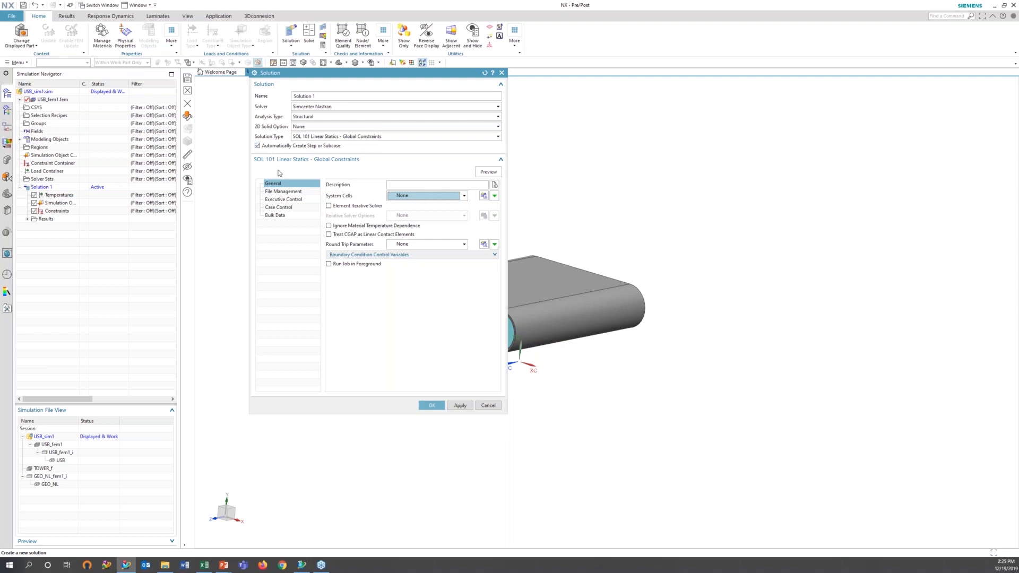
click(350, 137)
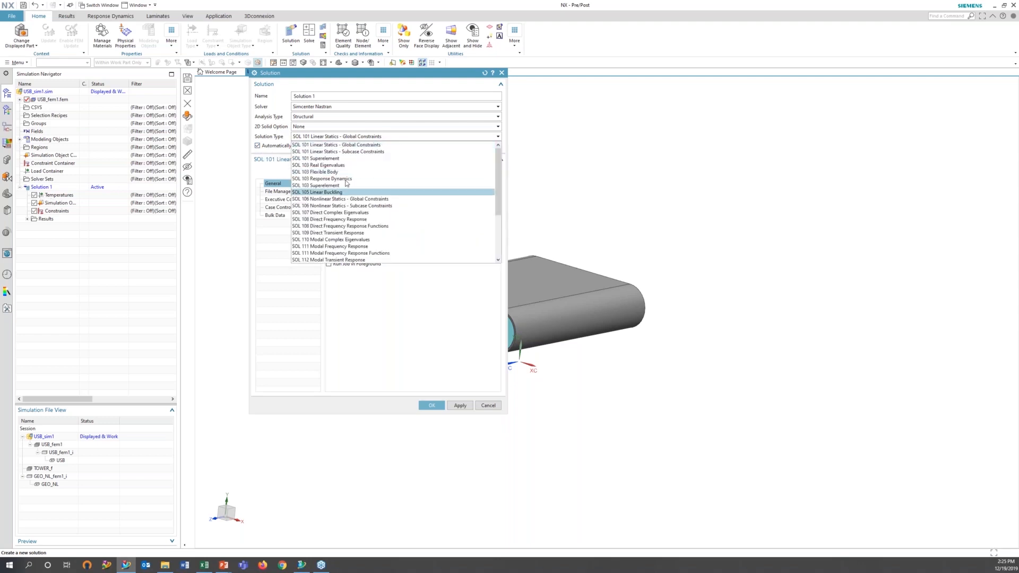
click(363, 144)
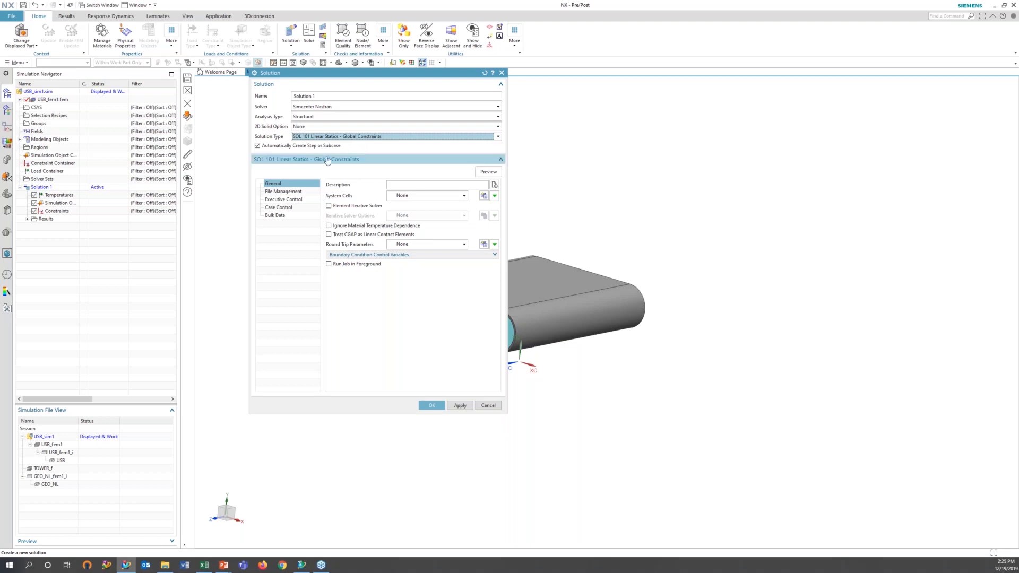
click(429, 406)
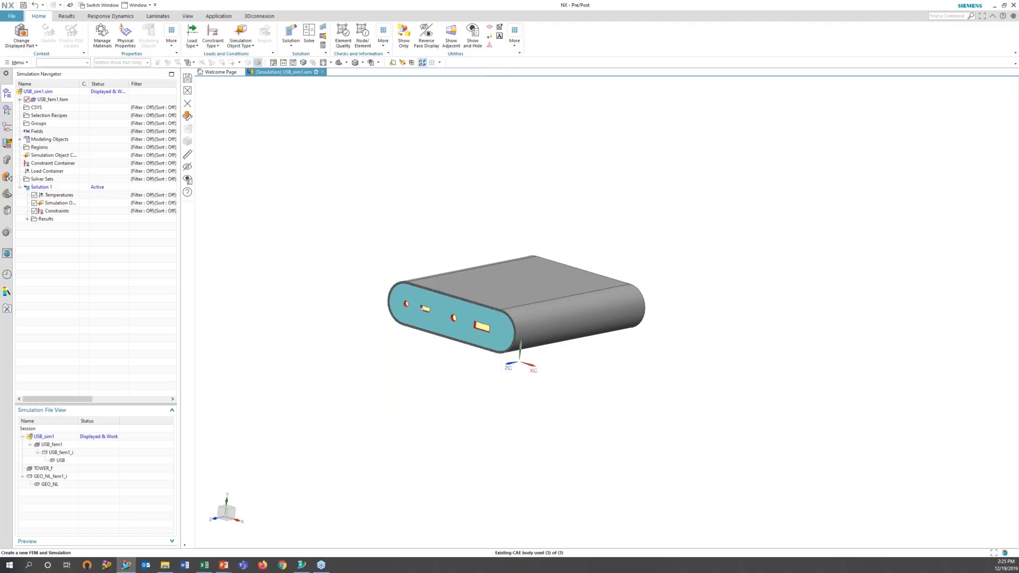
Display the idealized part USB_fem1_i and promote all three USB bodies into it.
double_click(61, 452)
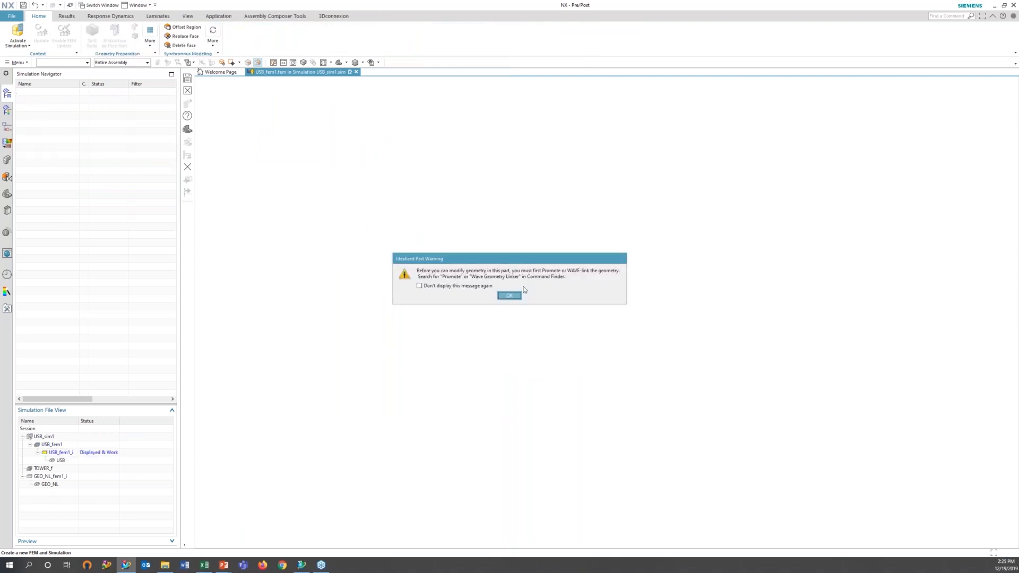
click(509, 296)
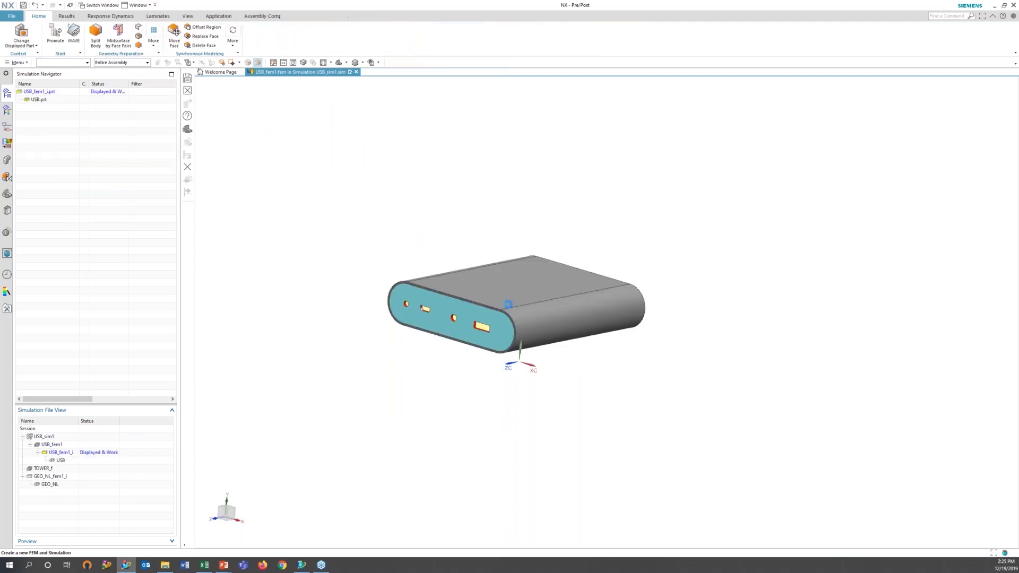
click(55, 33)
drag(302, 183, 724, 418)
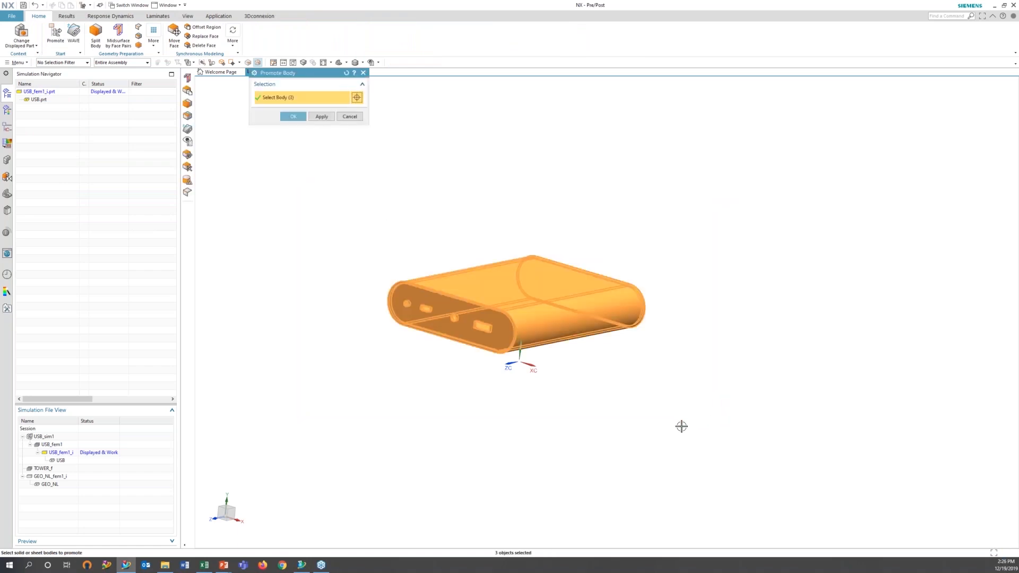
click(293, 116)
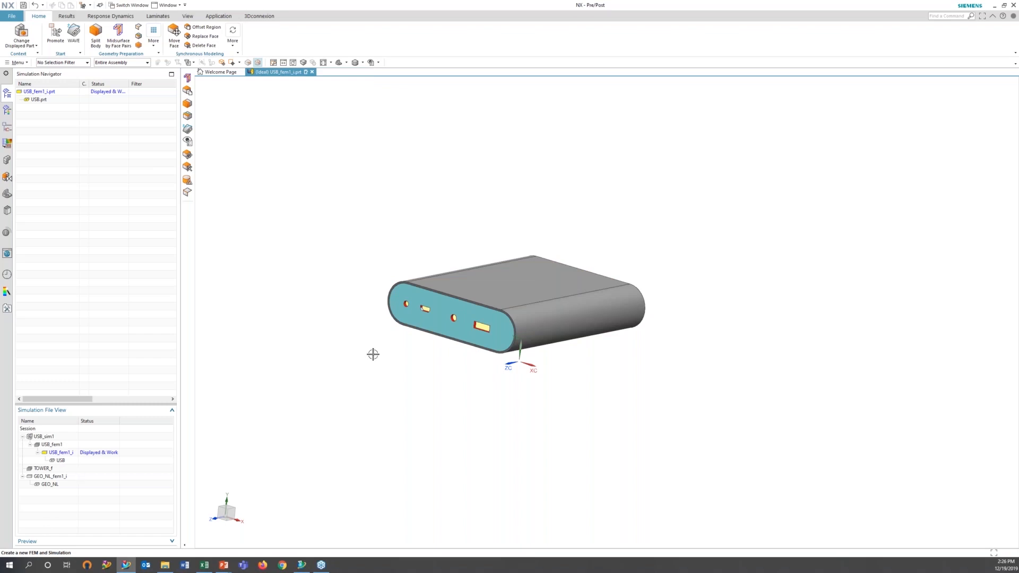
Create midsurfaces for all three bodies from automatic face pairs, using the Progressive strategy and hiding the solids.
click(117, 35)
drag(383, 207, 722, 410)
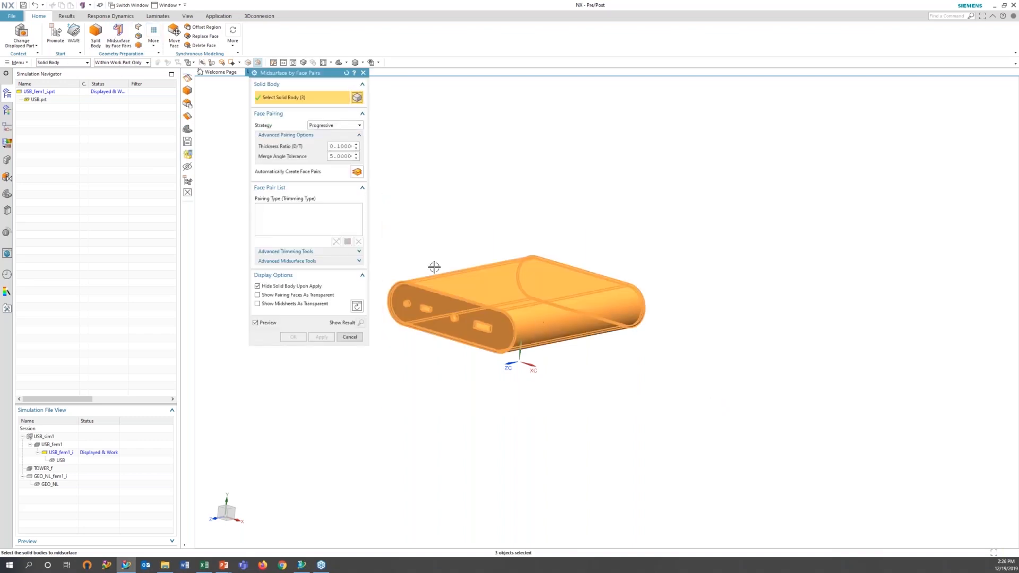
click(362, 176)
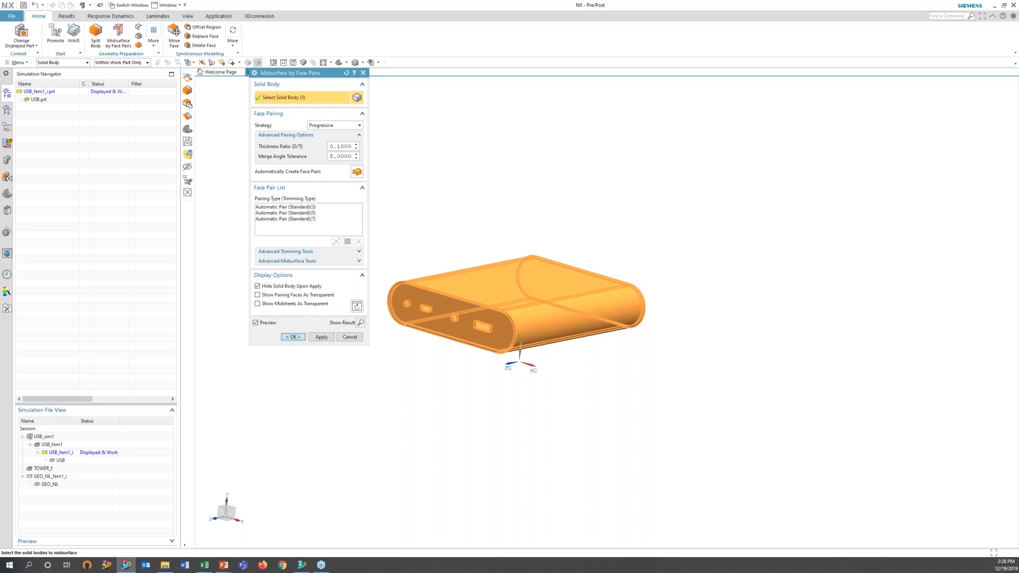
click(293, 337)
Set up Extend Sheet on the four outer edges of the end sheet with cutouts, limited by the surrounding shell faces.
scroll(422, 346, down, 4)
scroll(425, 346, down, 3)
middle_drag(398, 337, 395, 336)
key(Home)
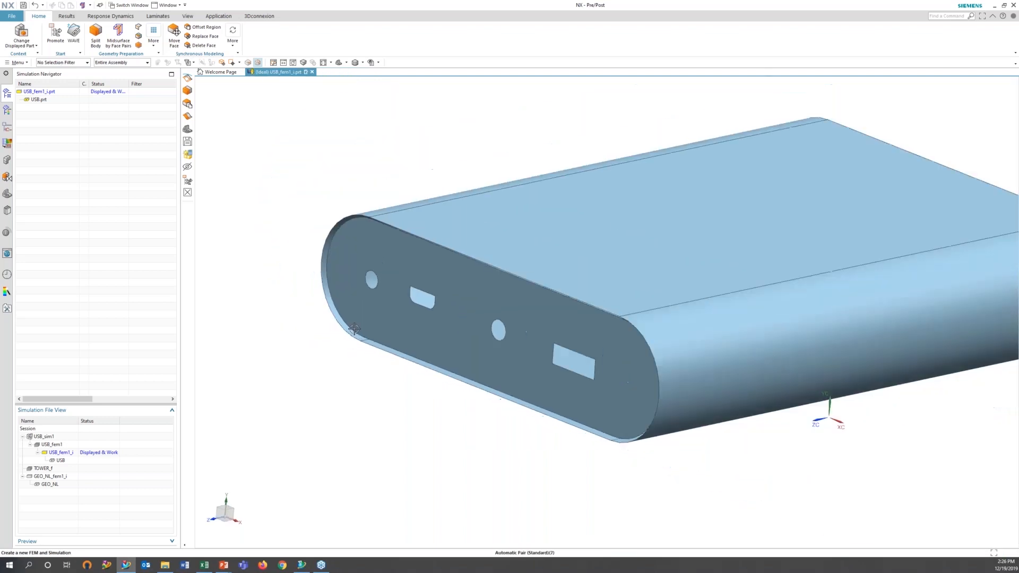
scroll(467, 342, down, 2)
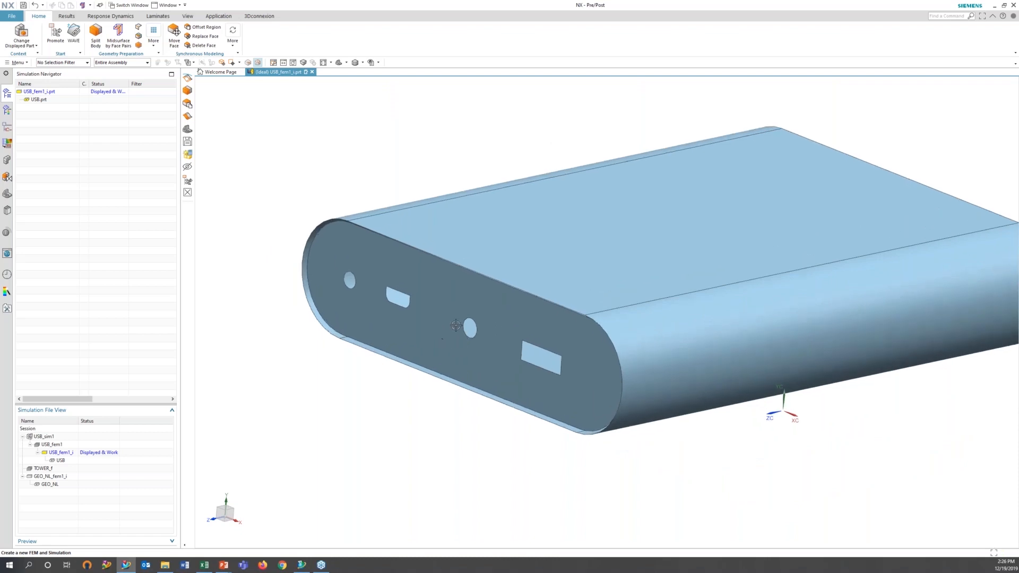
click(150, 41)
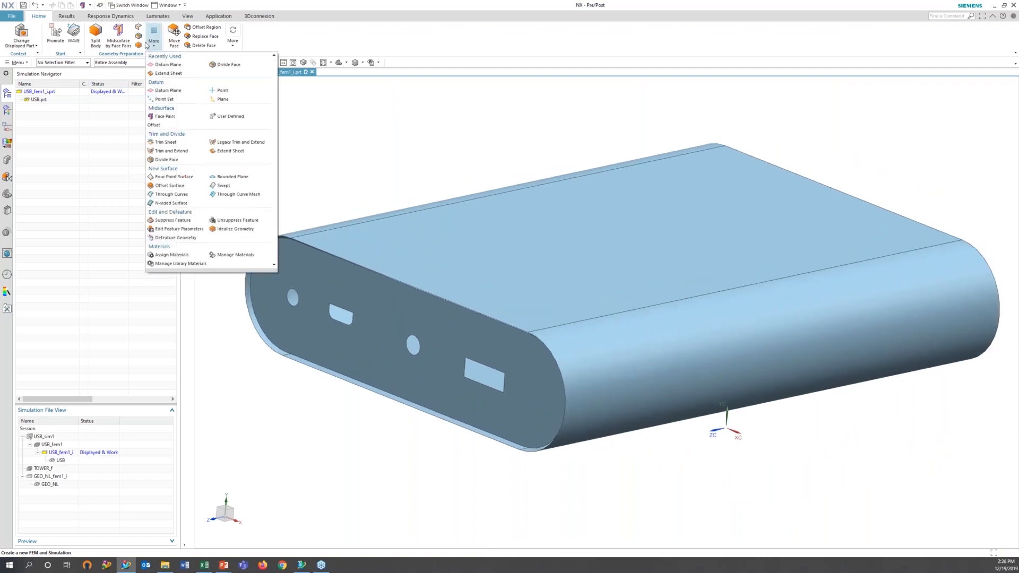
click(168, 72)
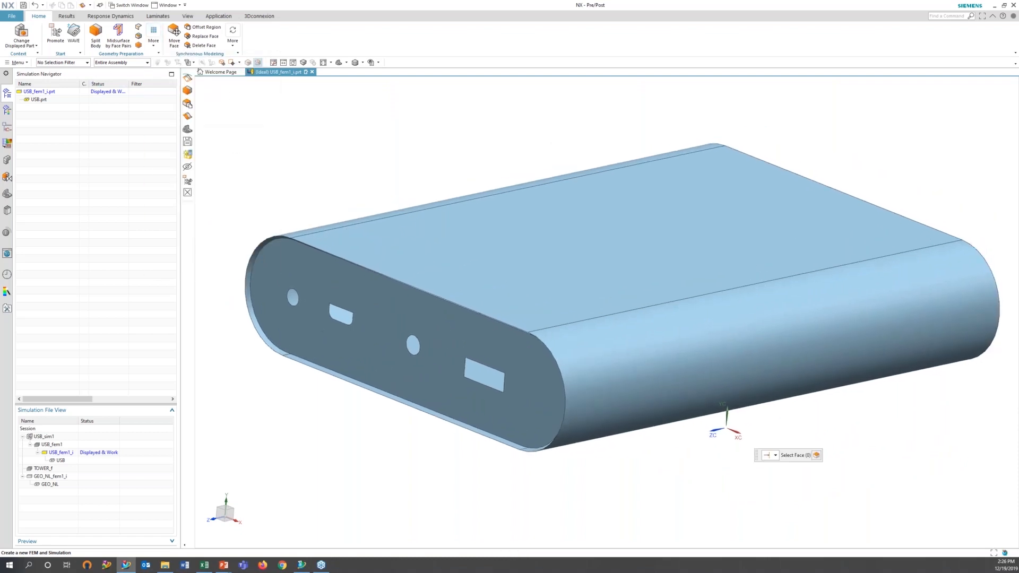
click(248, 298)
click(320, 364)
middle_drag(349, 355, 500, 160)
click(503, 168)
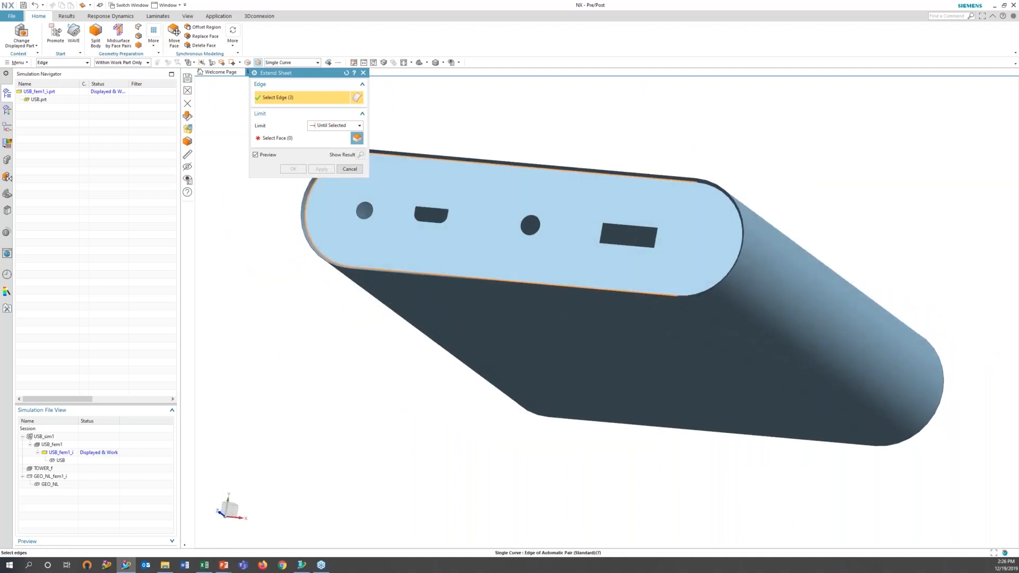
middle_drag(727, 245, 882, 288)
click(882, 289)
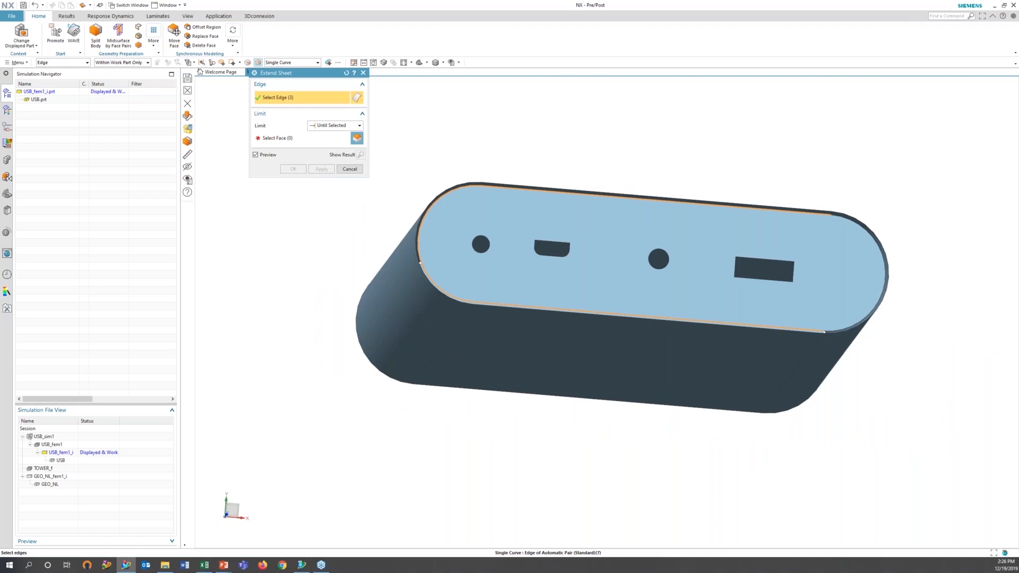
middle_click(417, 216)
click(394, 261)
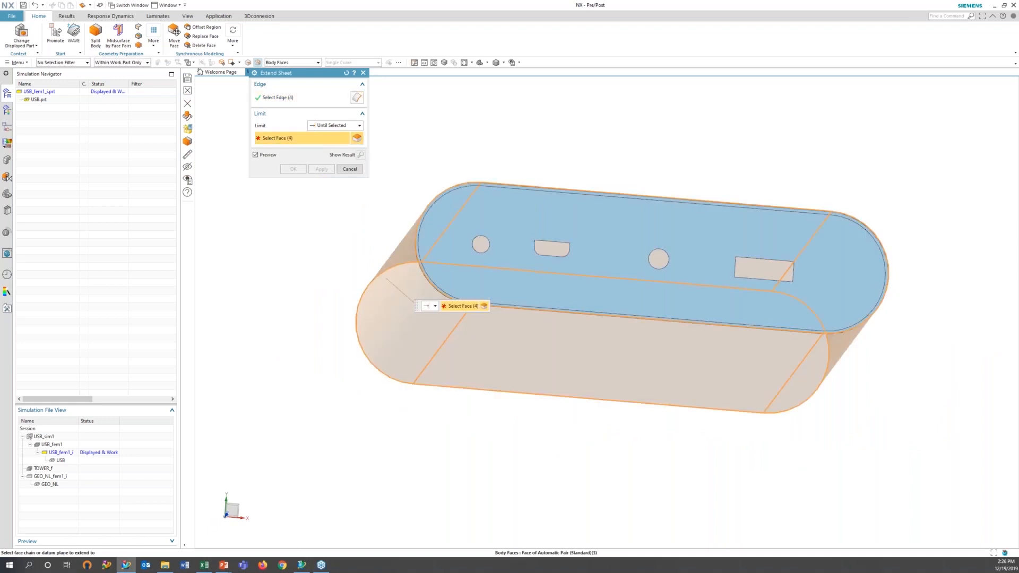
Add the four outer edges of the opposite end sheet and extend both end sheets to the shell.
middle_drag(326, 255, 456, 298)
click(291, 98)
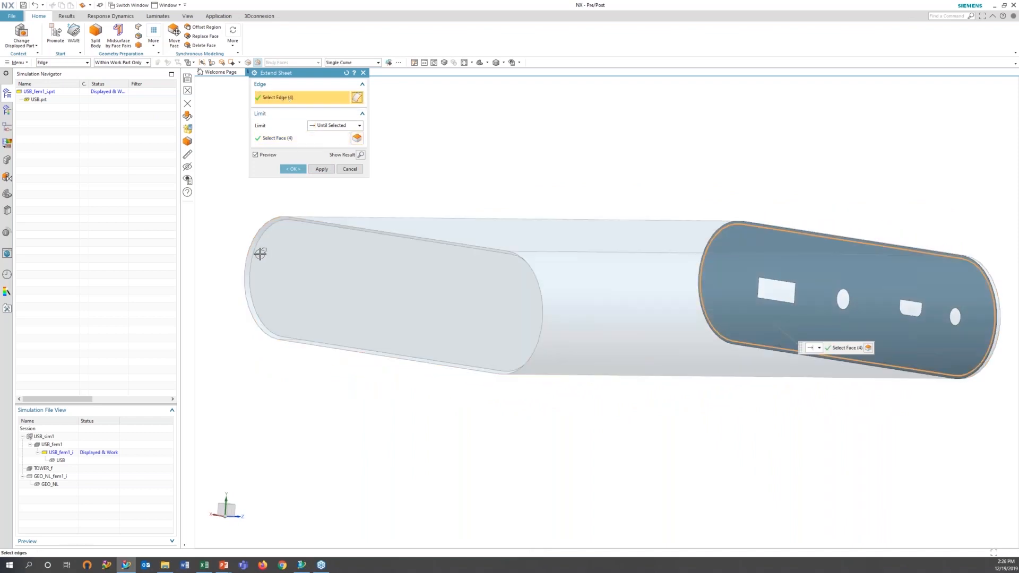
click(255, 251)
click(334, 229)
click(332, 345)
middle_drag(360, 308, 423, 336)
click(942, 409)
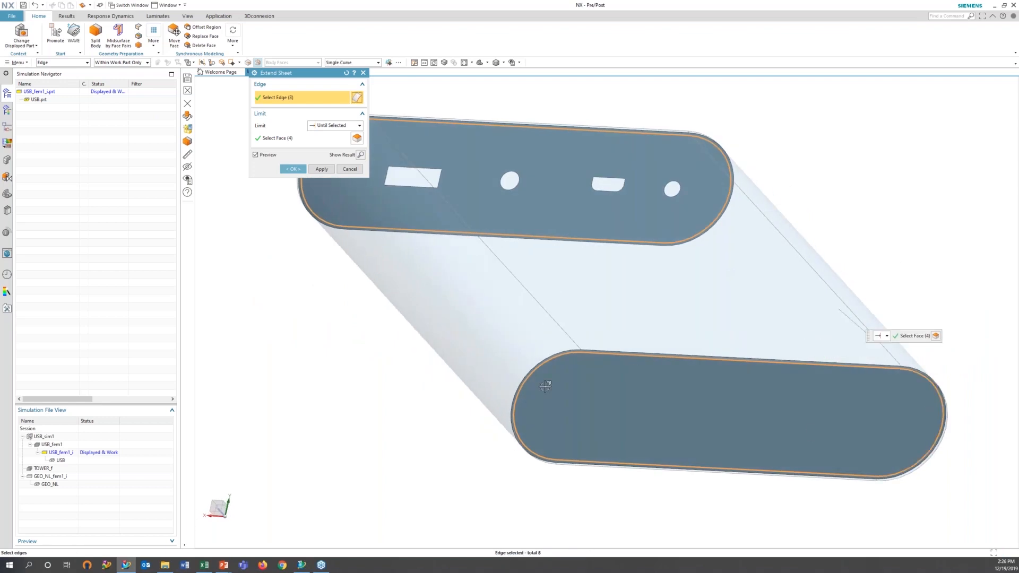
click(293, 169)
Display the USB_fem1 FEM, dismiss the polygon body update log, and expand the list of polygon bodies.
middle_drag(743, 361, 510, 340)
double_click(63, 446)
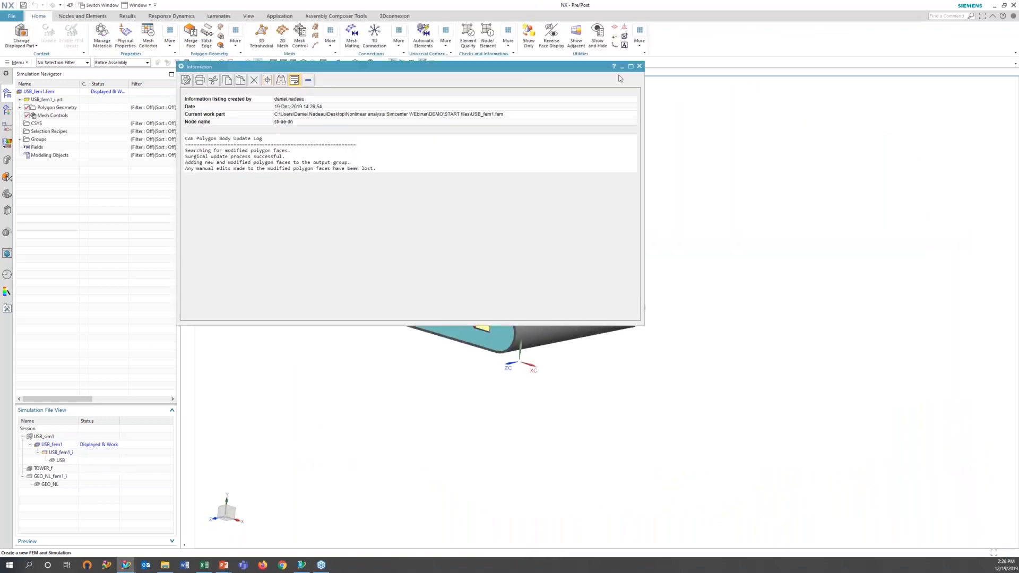
click(639, 67)
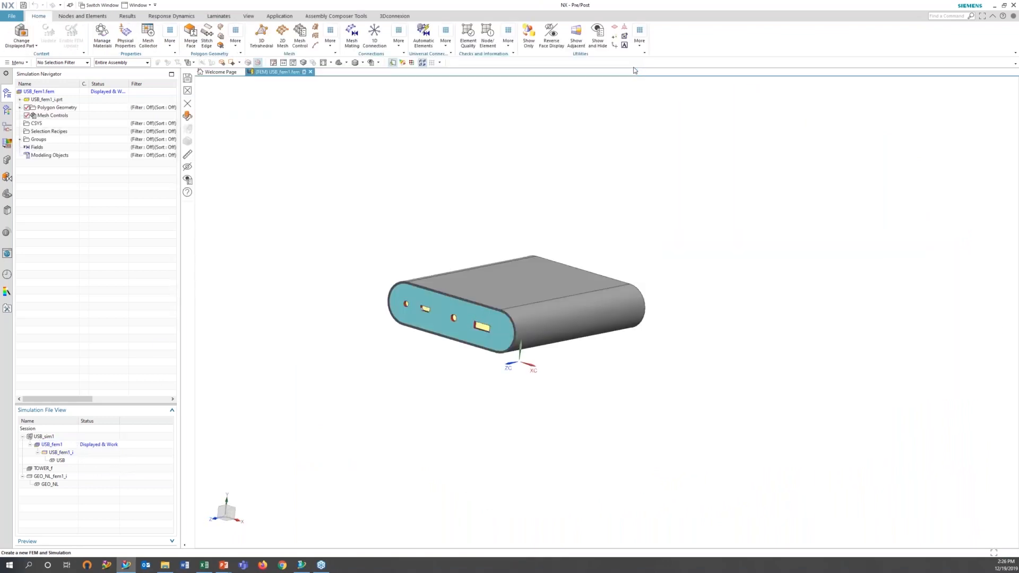
click(20, 108)
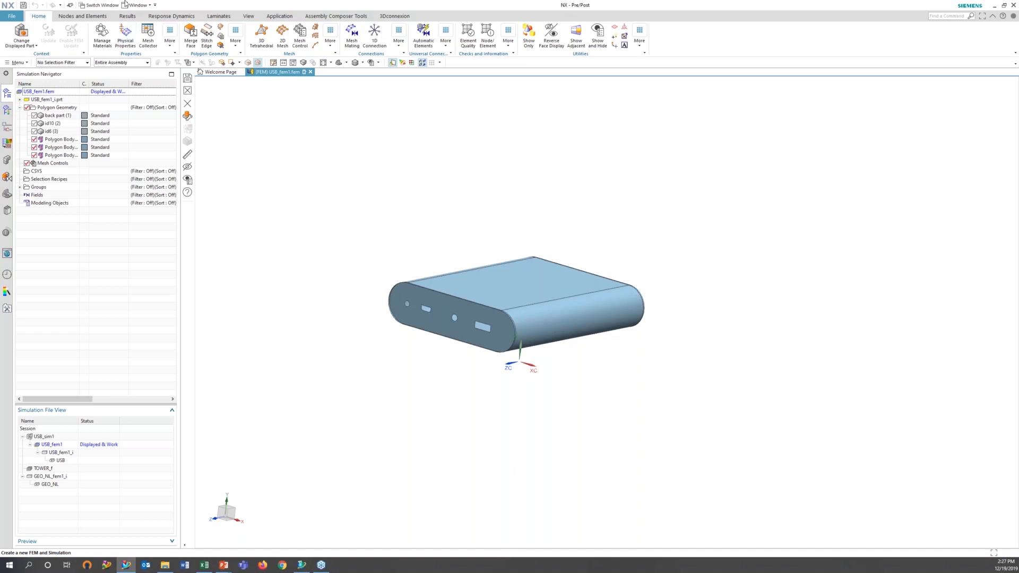
Stitch the edges of the three midsurface polygon bodies with the Automatic method, using Both for the geometry to stitch.
click(207, 36)
drag(362, 242, 703, 394)
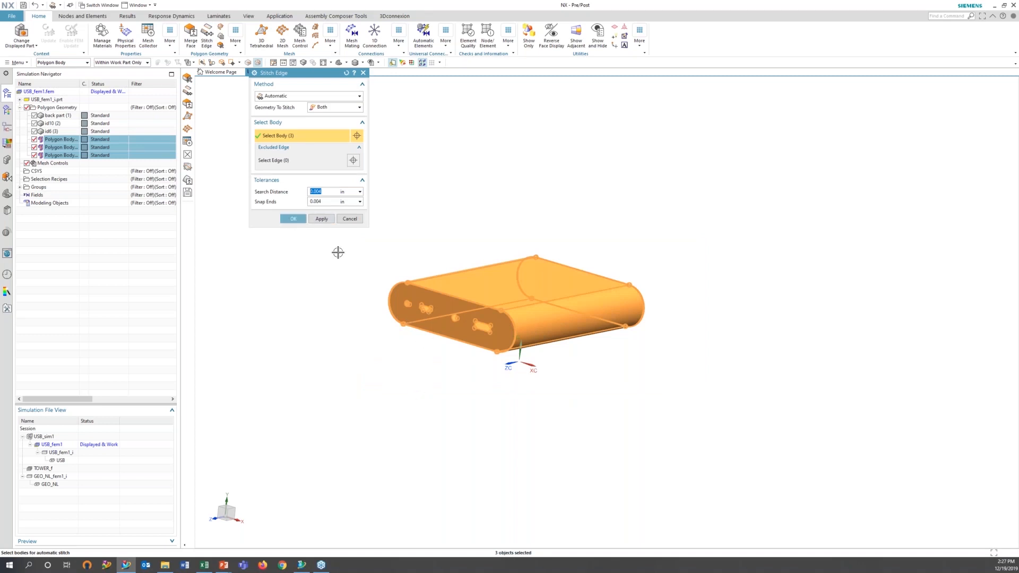
scroll(501, 324, up, 4)
scroll(501, 324, up, 4)
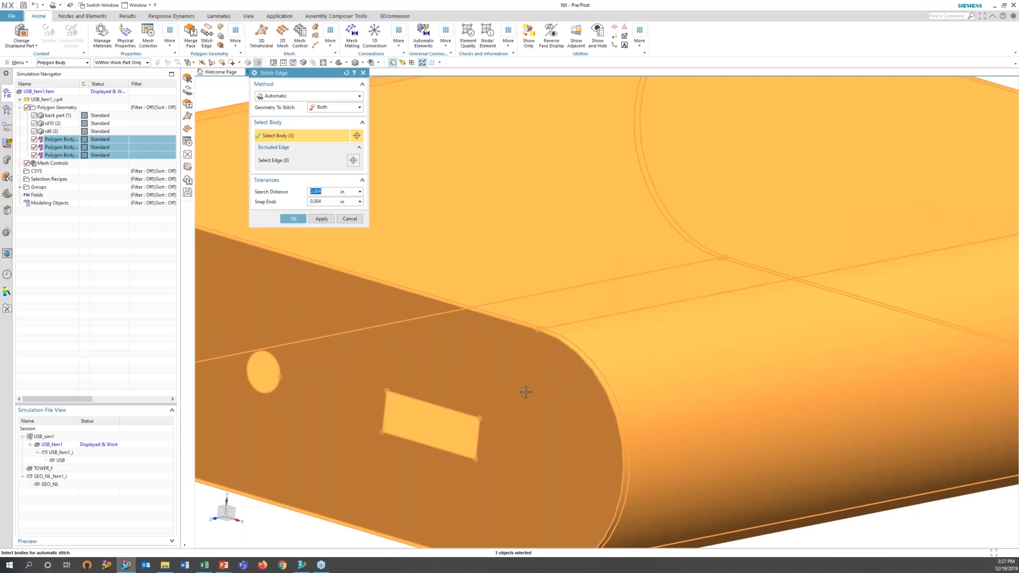
click(293, 218)
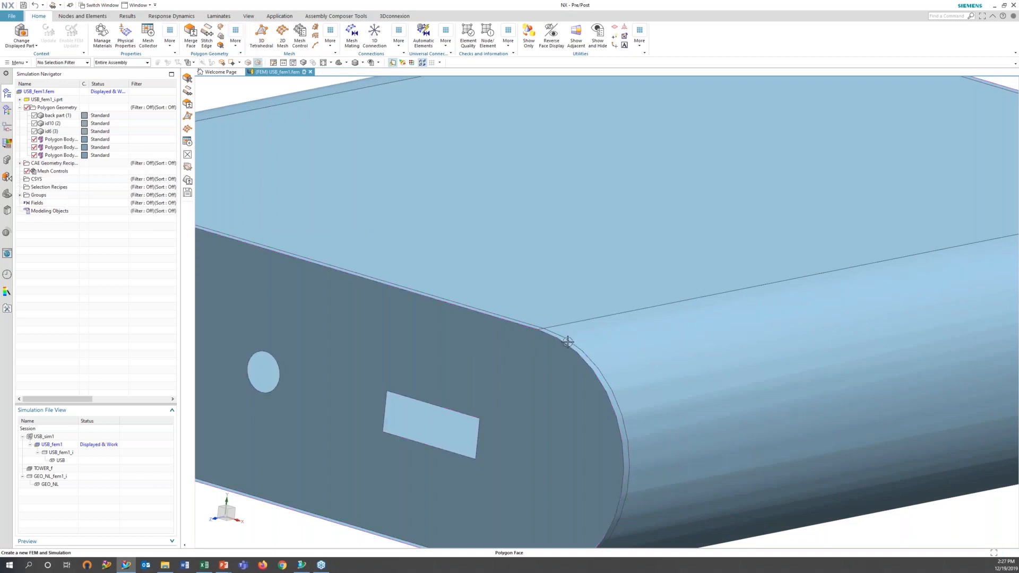
Select the four narrow rim faces around the end with the port cutouts for Delete Face, leaving the end plate out.
click(235, 37)
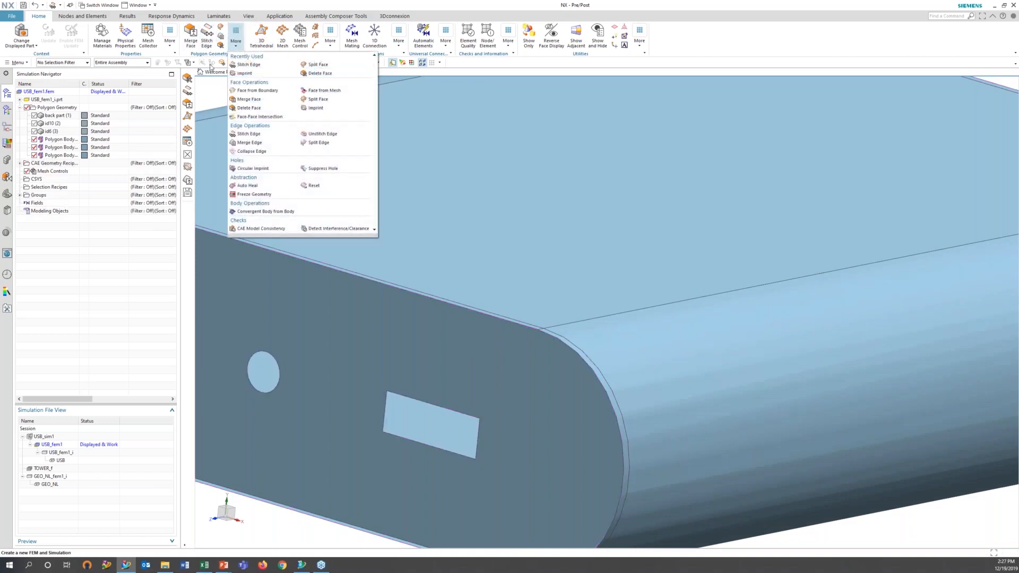
click(249, 108)
click(586, 369)
scroll(458, 475, down, 4)
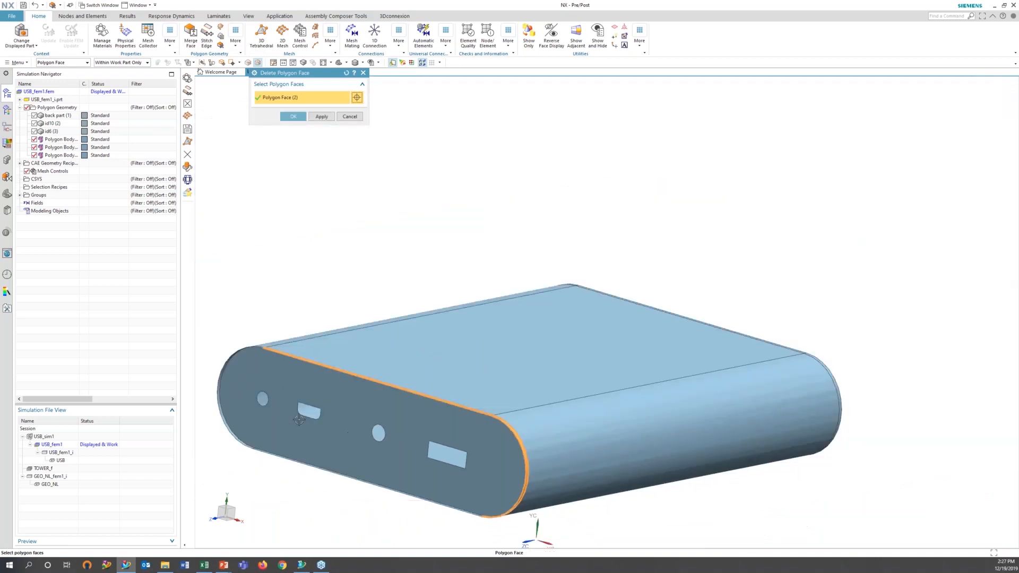
click(253, 429)
middle_drag(253, 429, 237, 461)
shift+click(258, 420)
scroll(237, 462, up, 2)
click(256, 449)
click(357, 441)
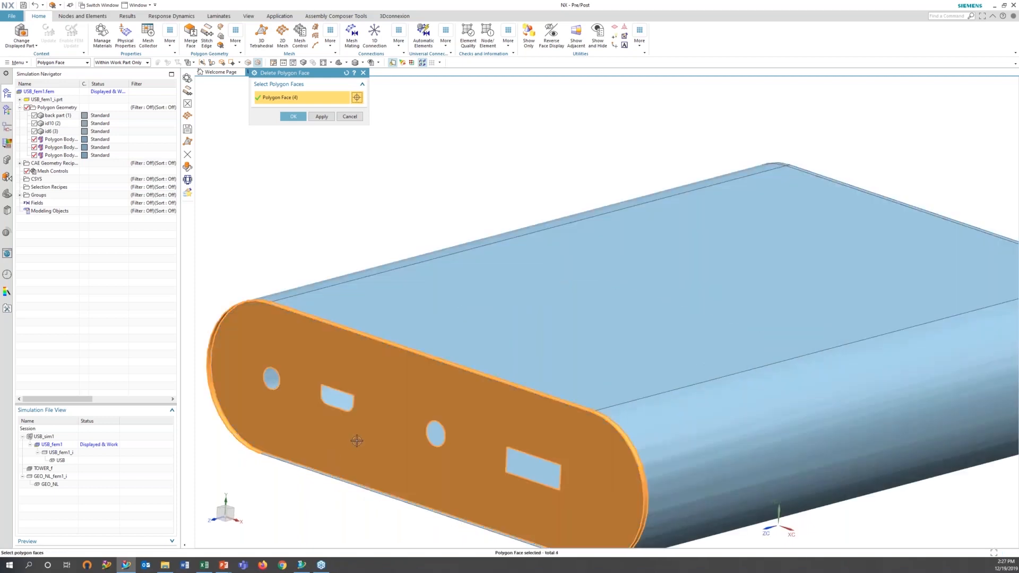
click(345, 482)
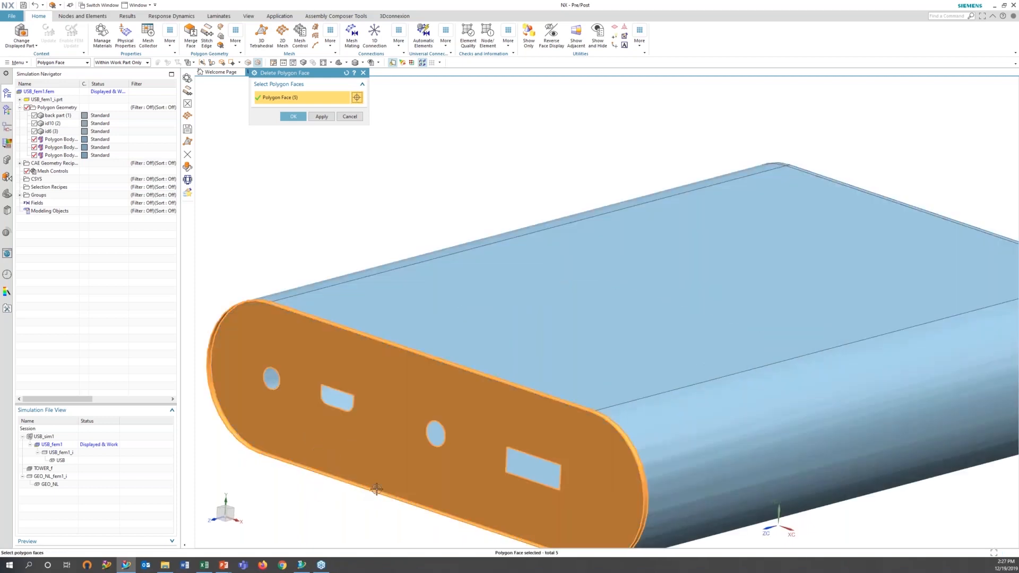
shift+click(397, 454)
Add the four narrow rim faces around the opposite end to the selection and delete all the selected polygon faces.
scroll(664, 348, down, 3)
middle_drag(664, 348, 706, 340)
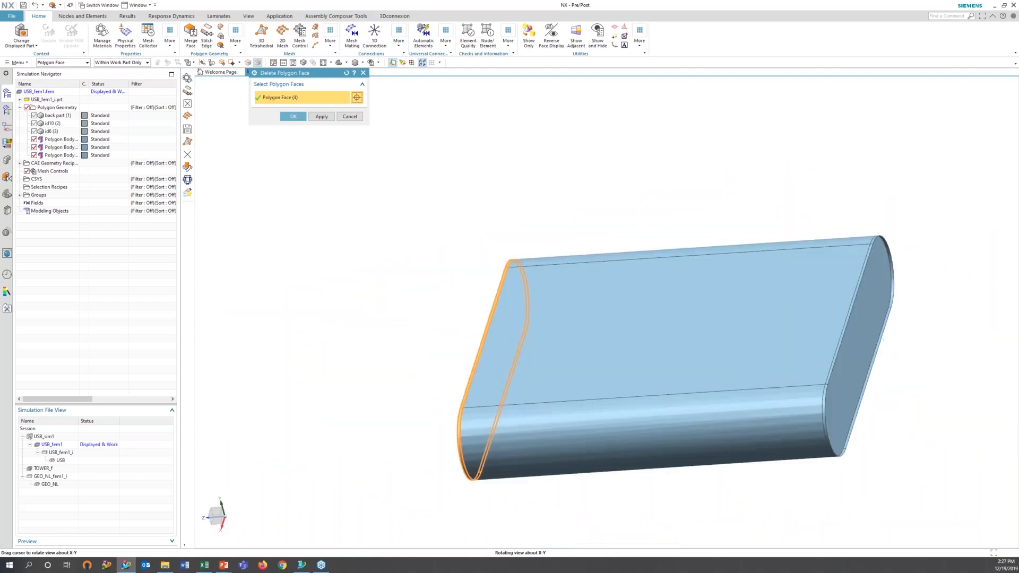
scroll(706, 340, up, 5)
click(779, 472)
click(804, 387)
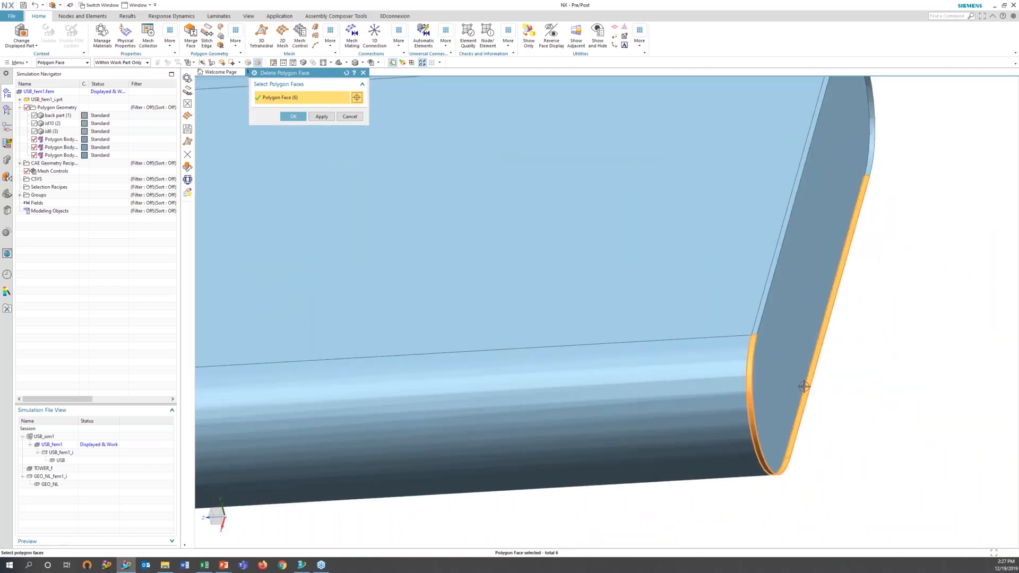
click(768, 282)
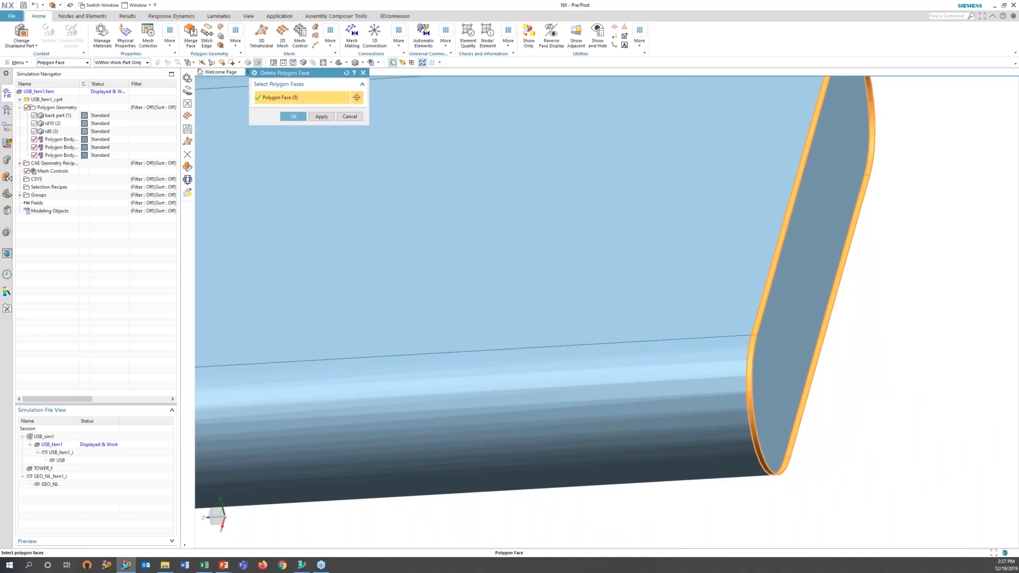
click(293, 116)
scroll(444, 345, down, 5)
middle_drag(444, 345, 462, 308)
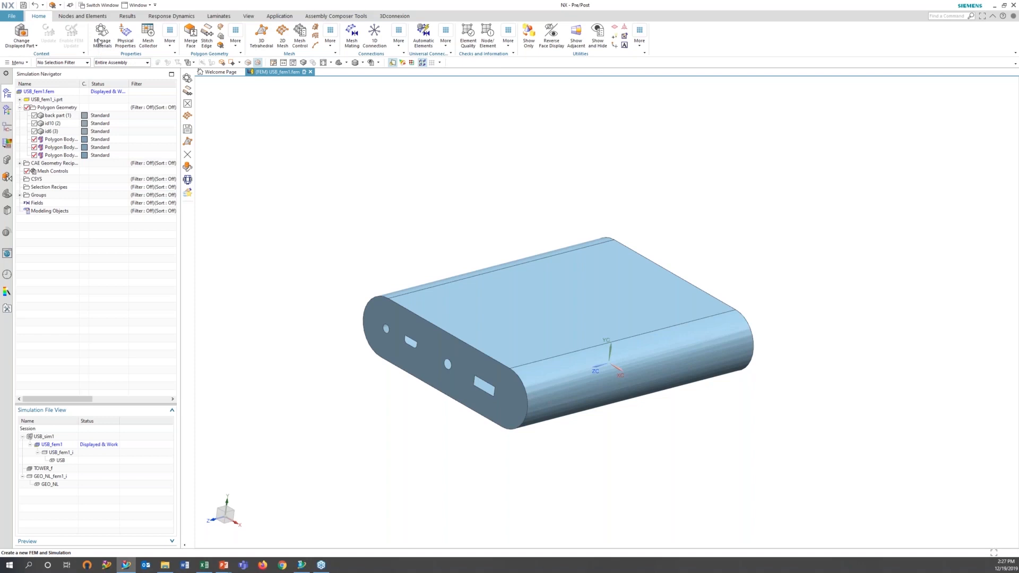
Open material management, list the library materials, and copy Aluminum_6061 as a new isotropic material.
click(102, 34)
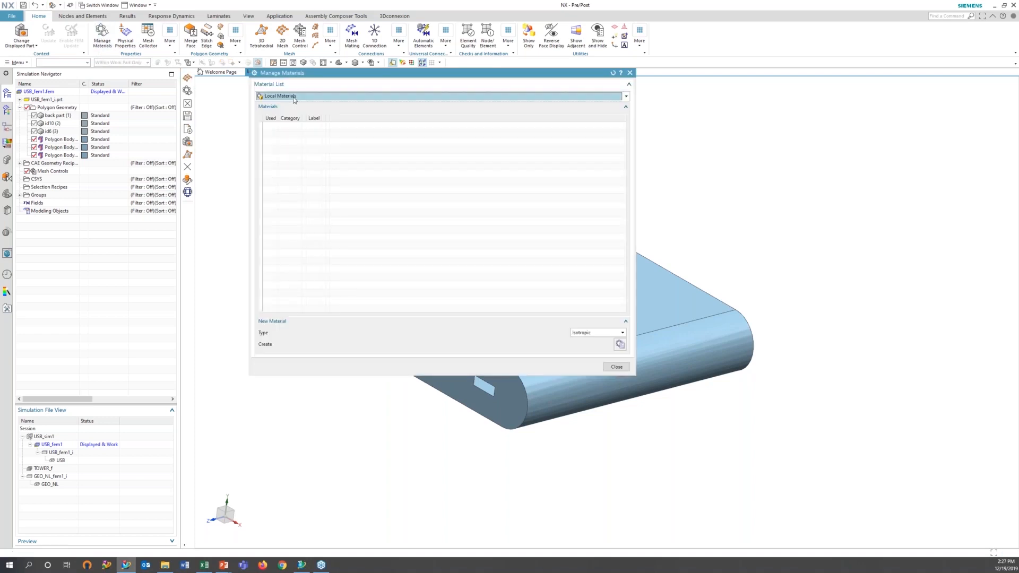
click(294, 96)
click(295, 108)
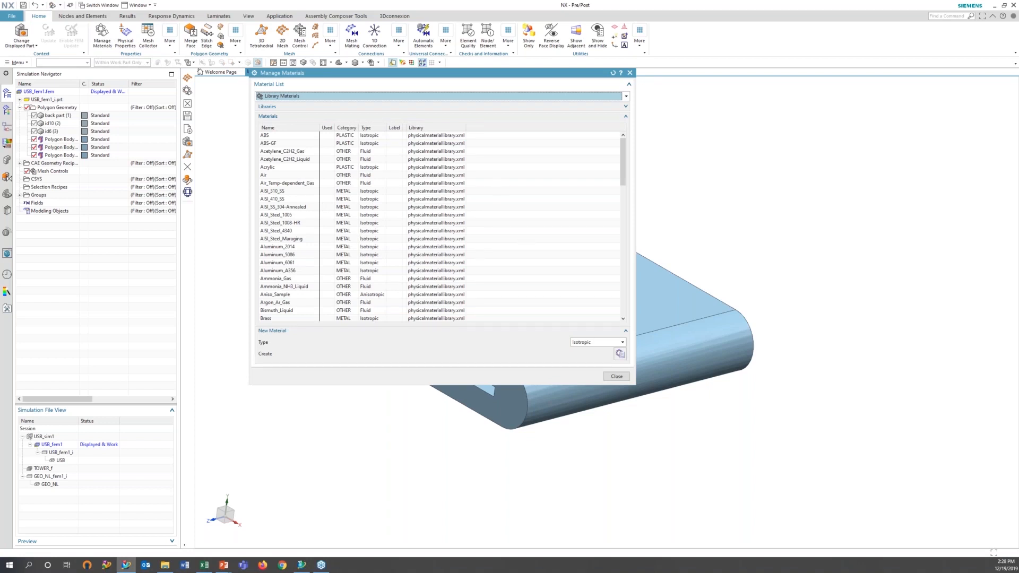
right_click(284, 264)
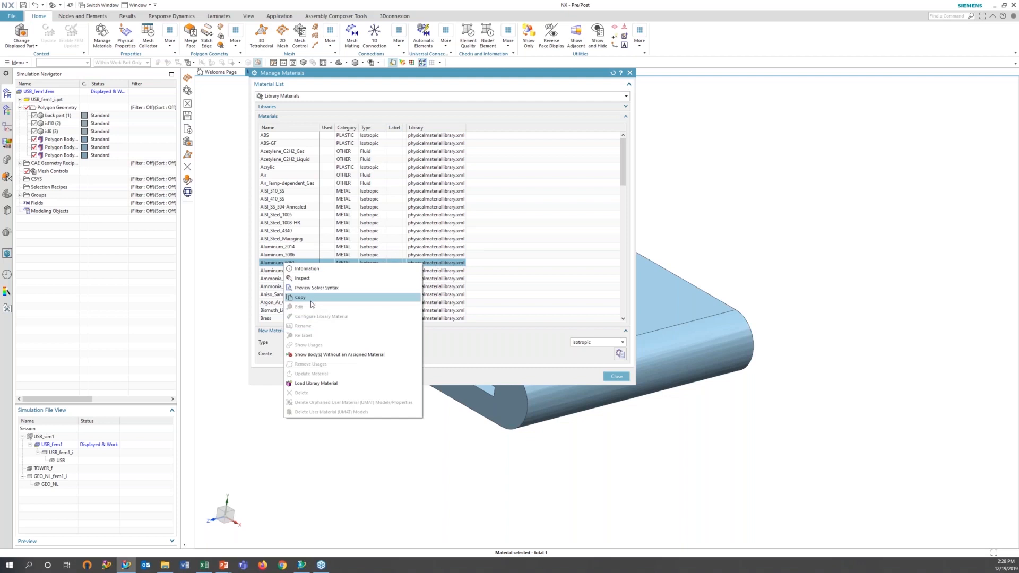
click(291, 97)
click(289, 113)
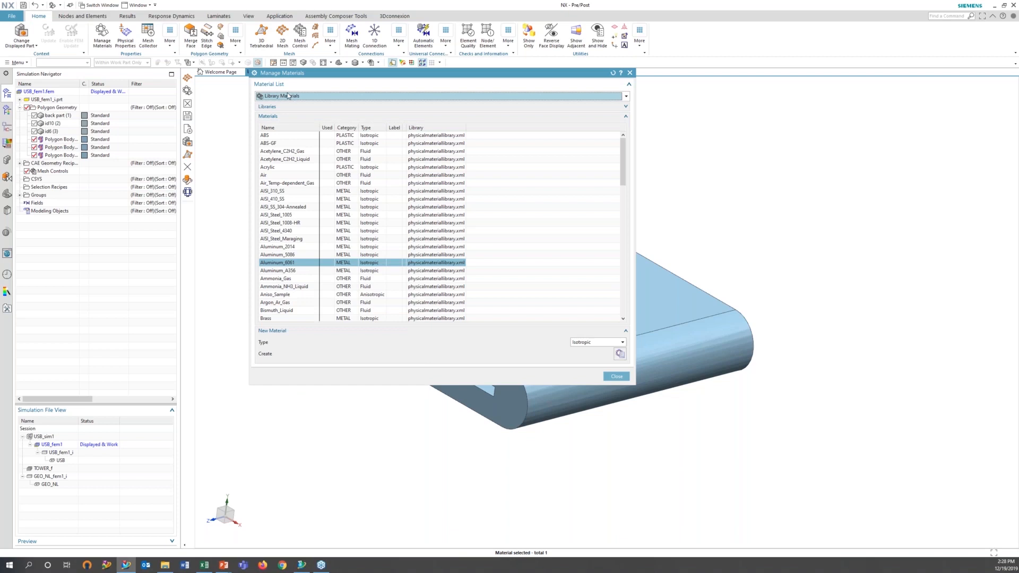
right_click(290, 269)
click(321, 304)
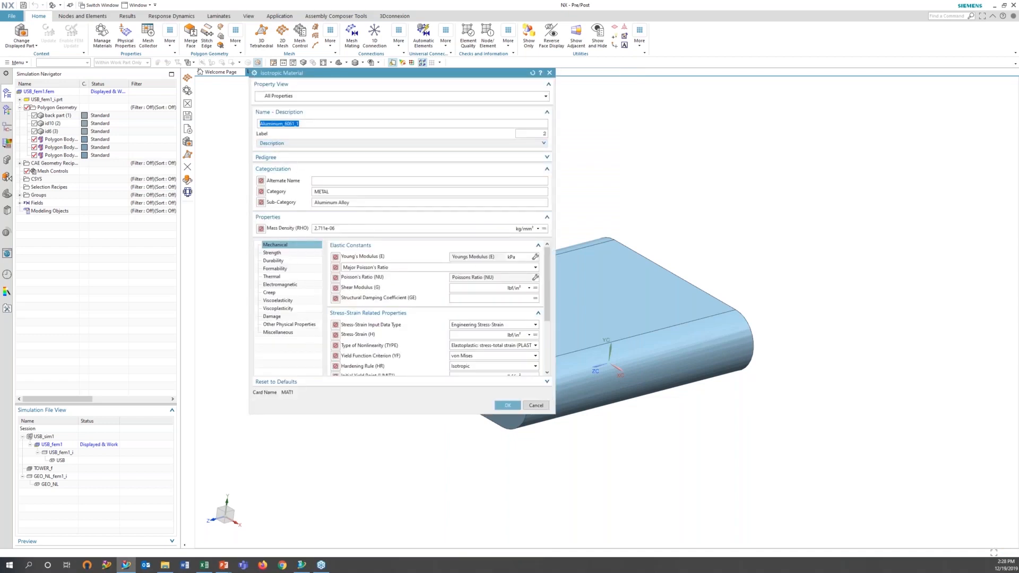
Bring up the Non_Linear_Material workbook in Excel beside the material dialog and show its 6061 AL sheet.
click(205, 565)
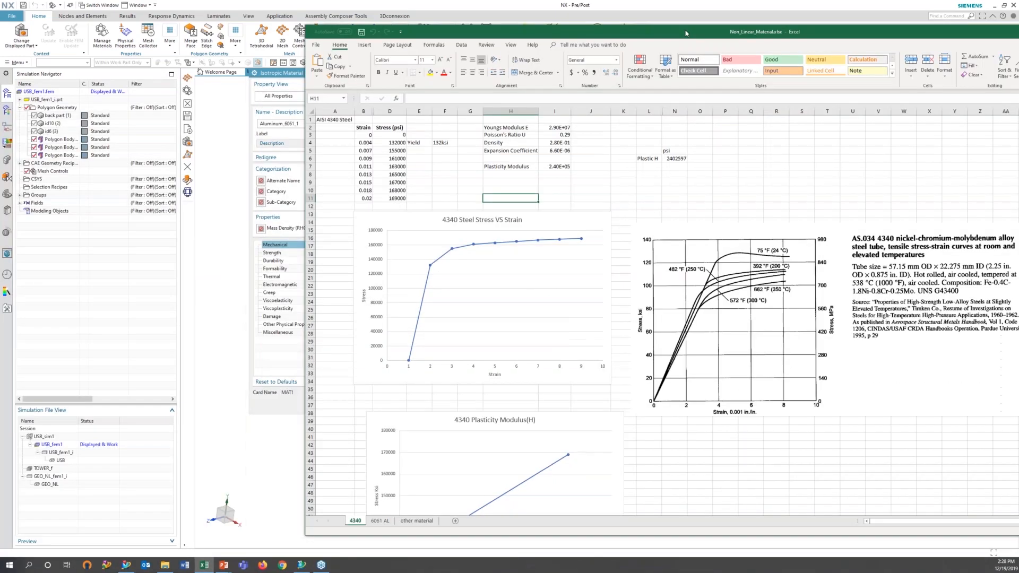
drag(686, 33, 679, 31)
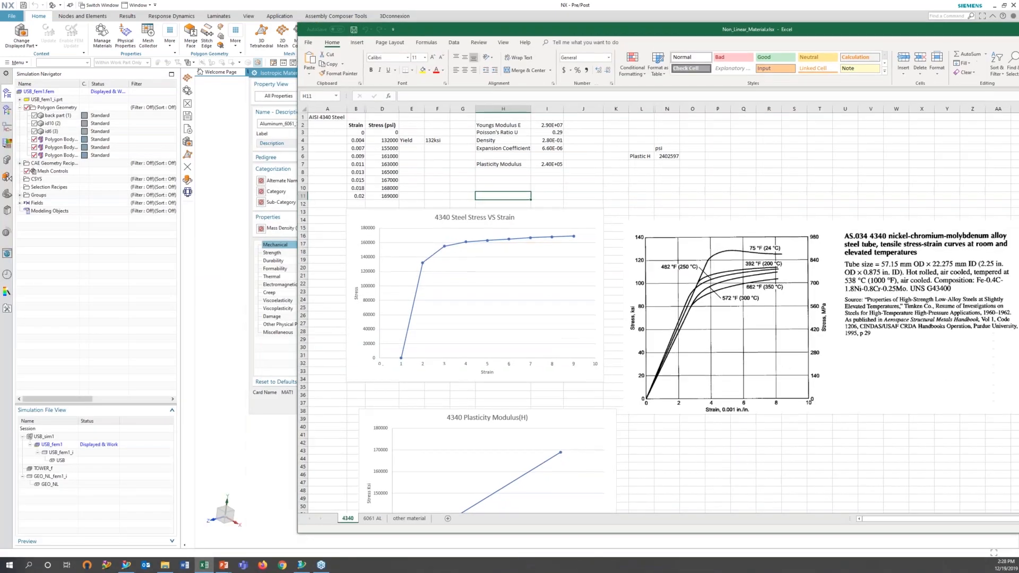
drag(295, 183, 560, 182)
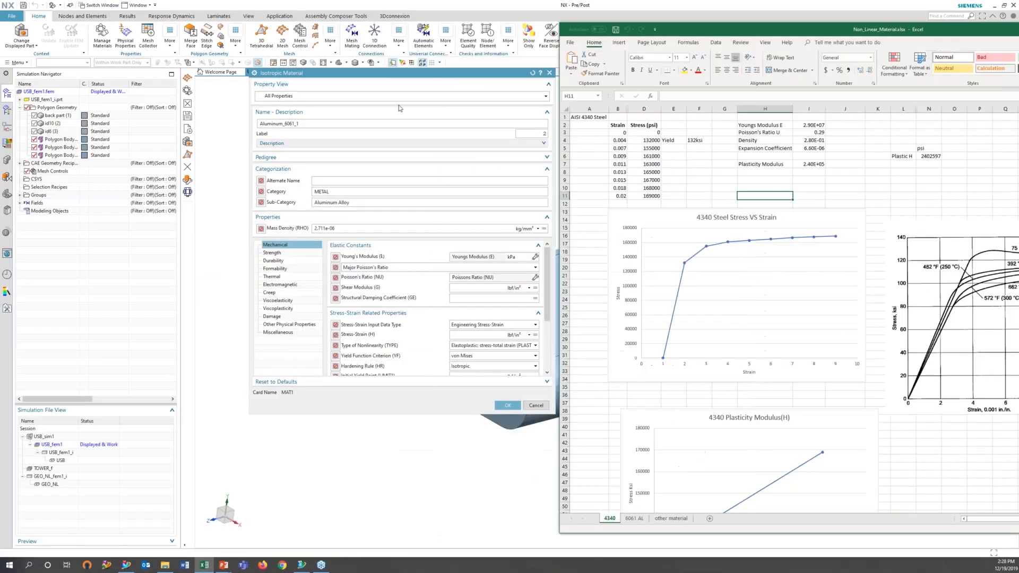
drag(383, 75, 284, 74)
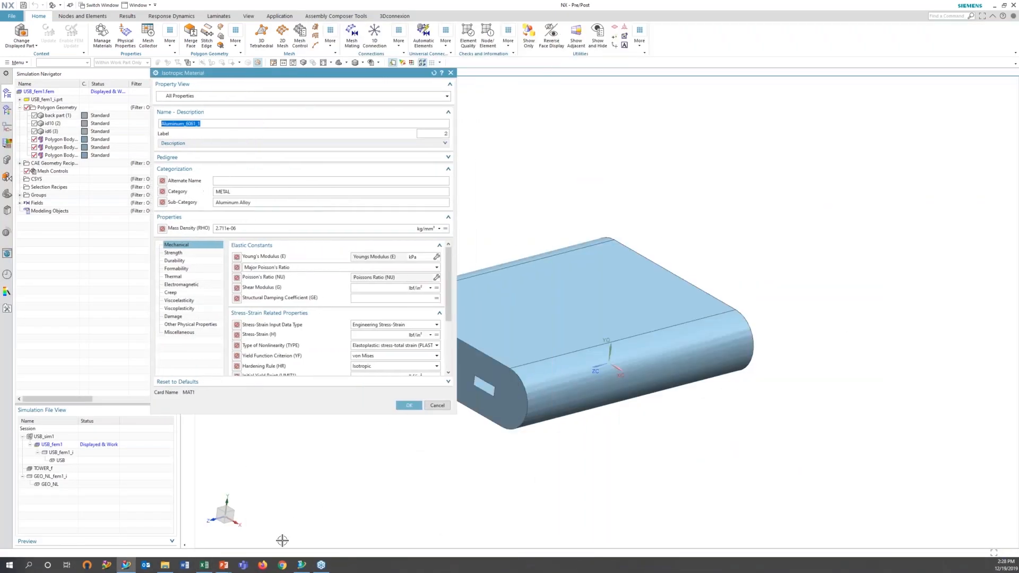
click(191, 565)
click(205, 565)
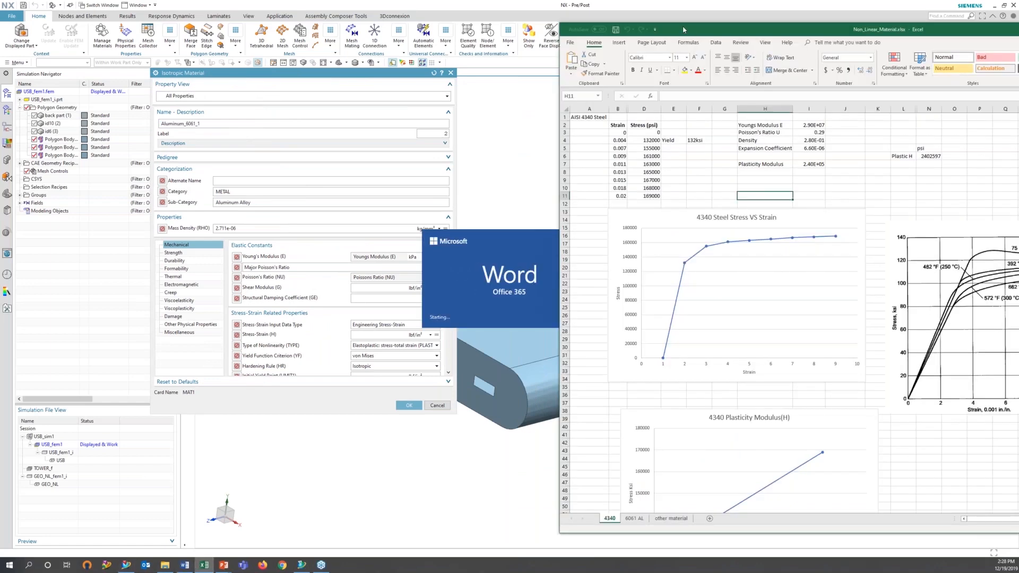
drag(674, 33, 615, 20)
click(551, 506)
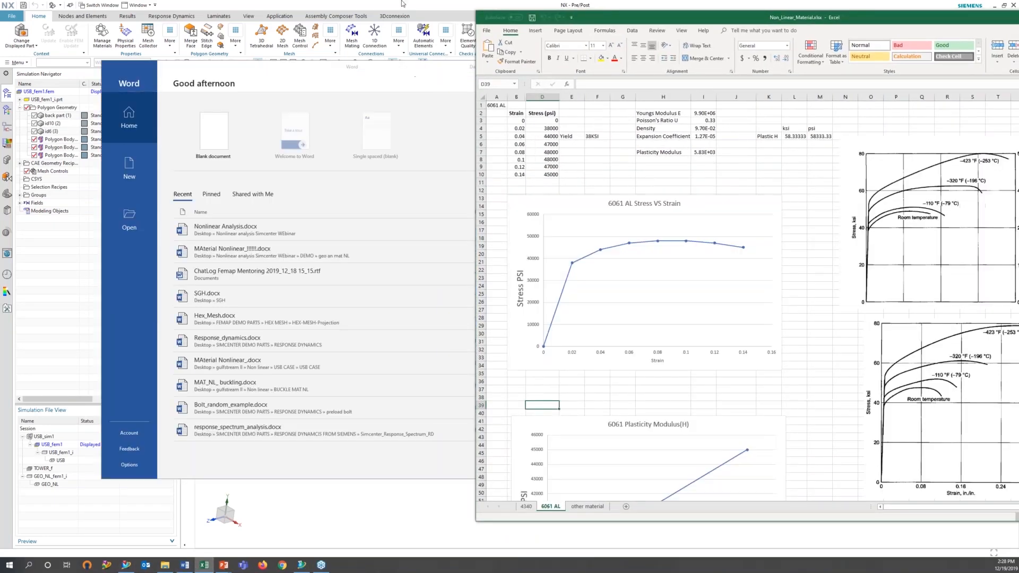
click(221, 130)
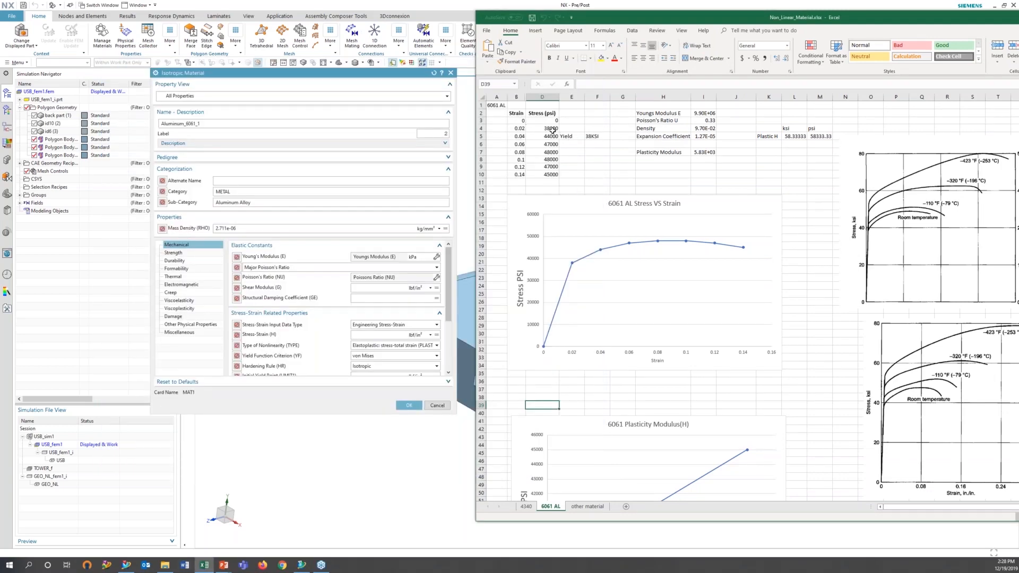
Create a new table field for the Stress-Strain (H) property of the copied aluminum material.
click(352, 406)
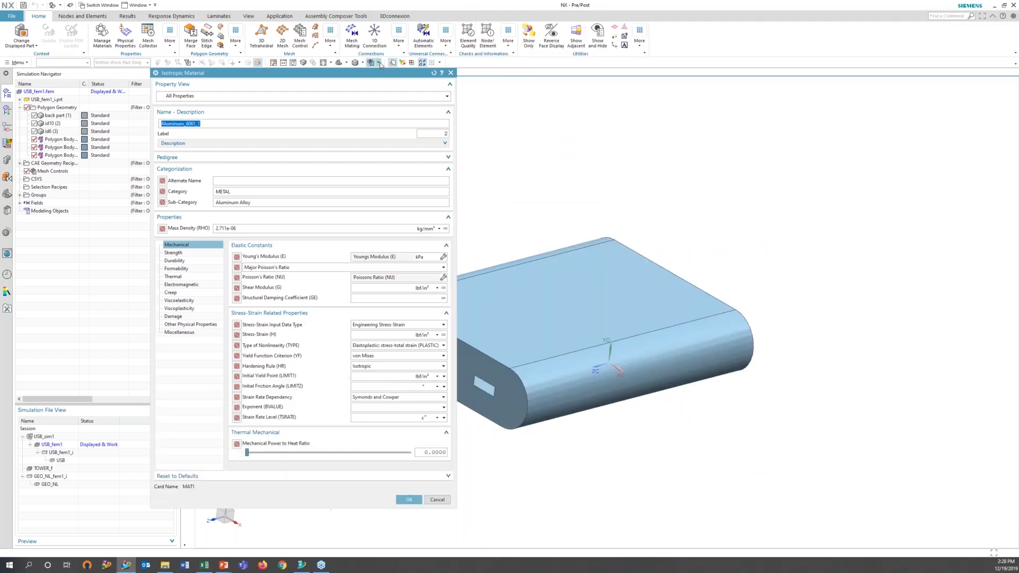
drag(347, 74, 337, 54)
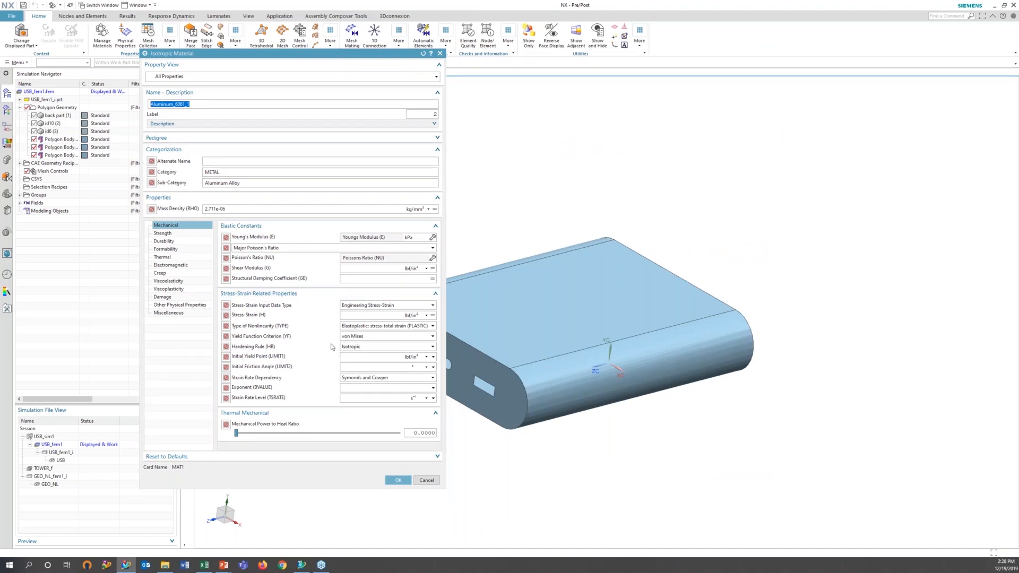
click(354, 314)
click(433, 317)
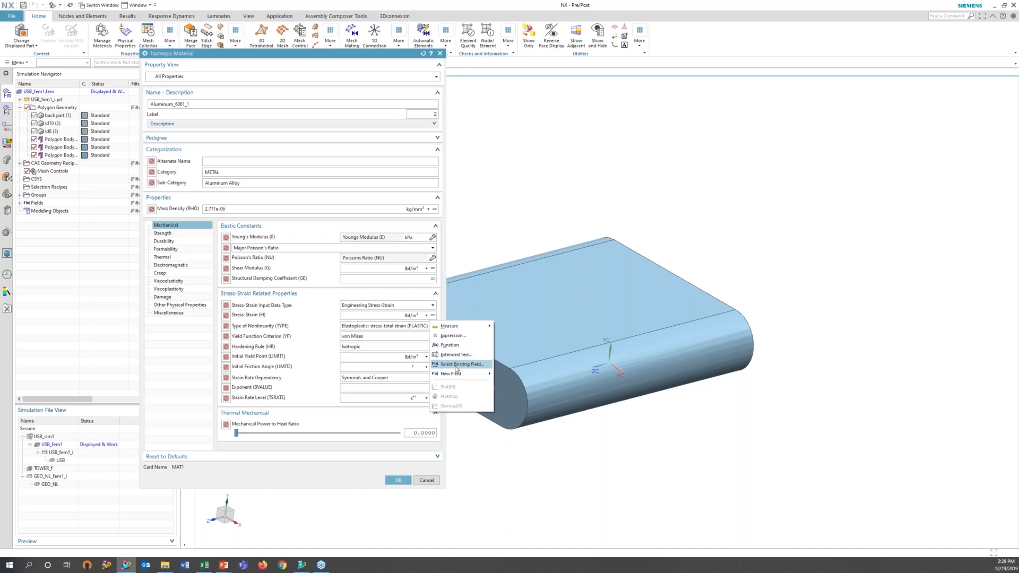
mouse_move(459, 373)
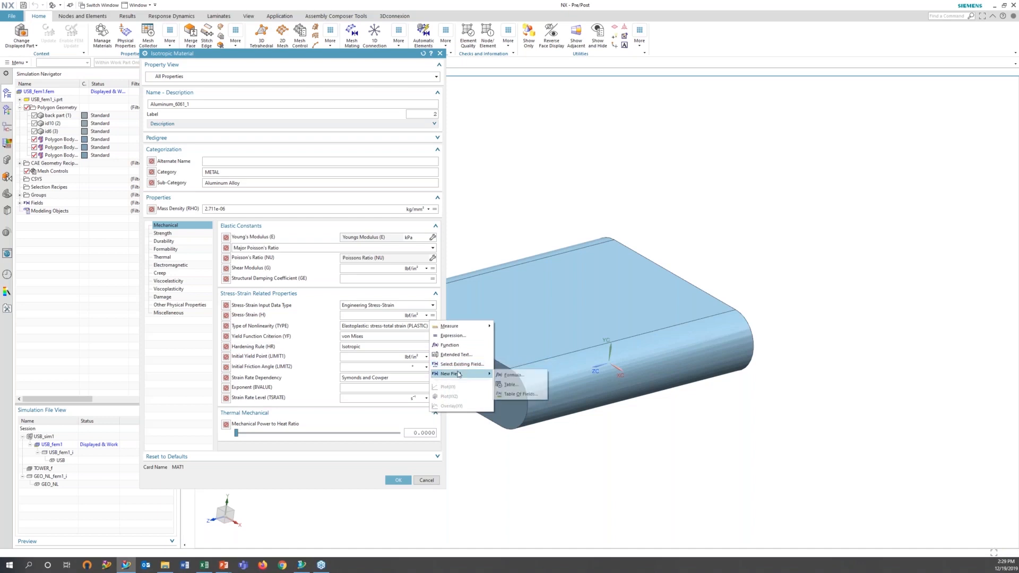
click(533, 387)
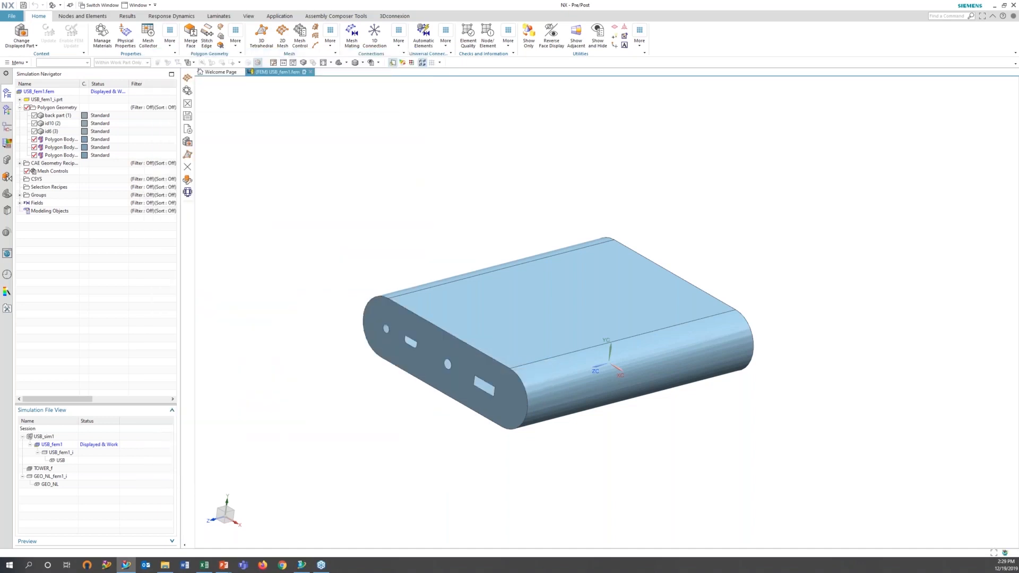
Set the table field's independent domain to Strain and open its data points in a spreadsheet.
click(204, 565)
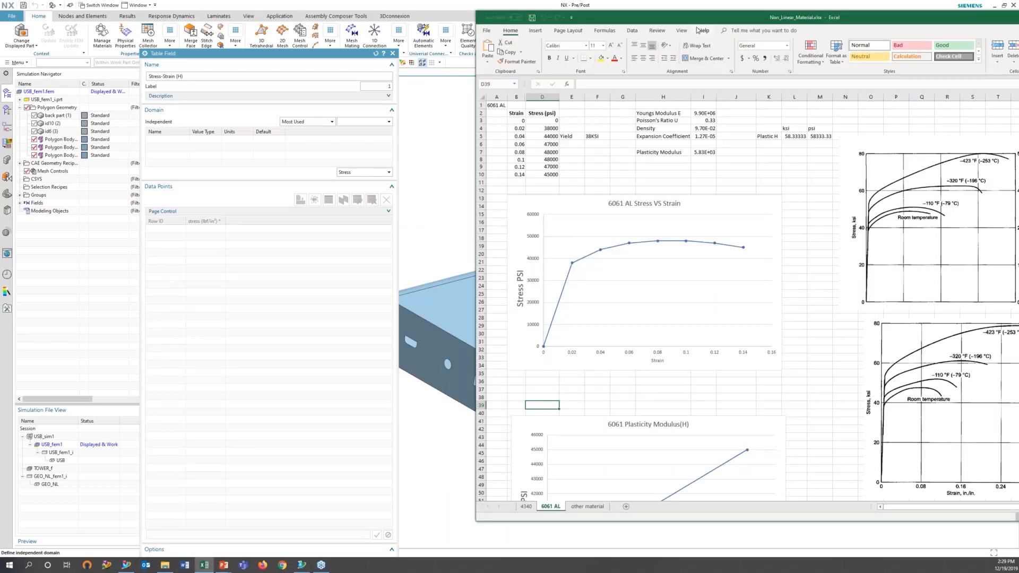
drag(657, 18, 0, 78)
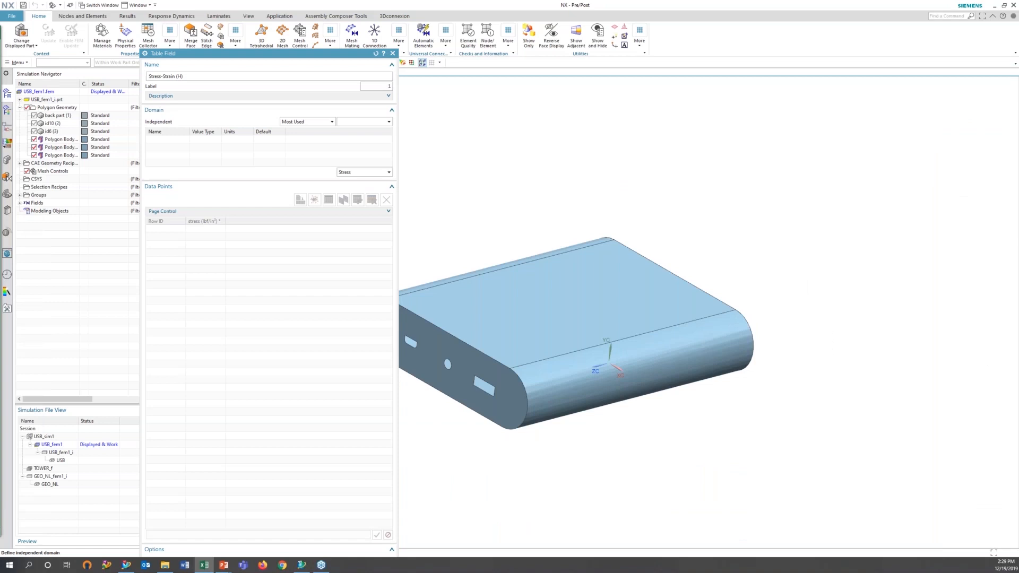
click(389, 122)
click(353, 131)
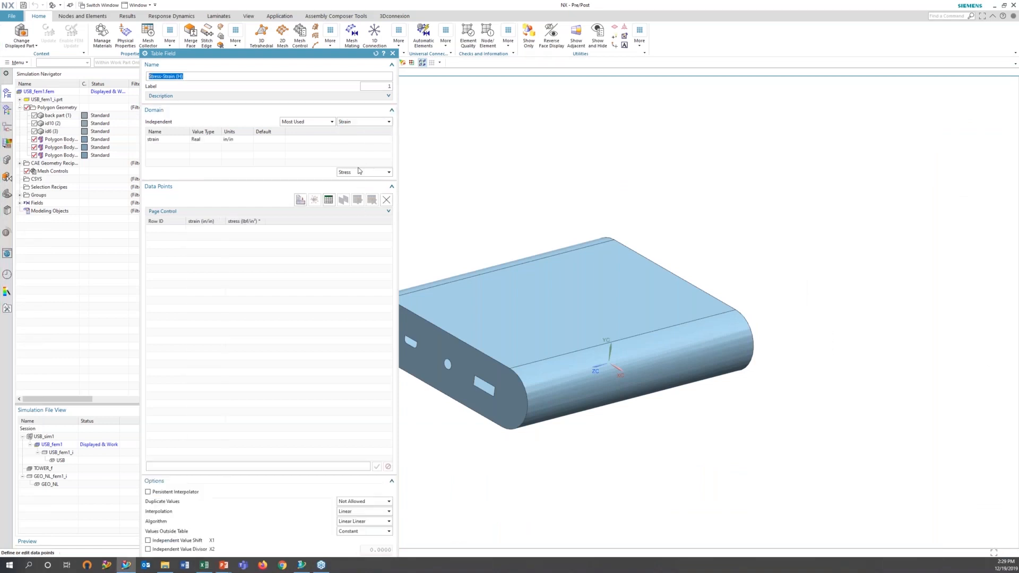
click(334, 205)
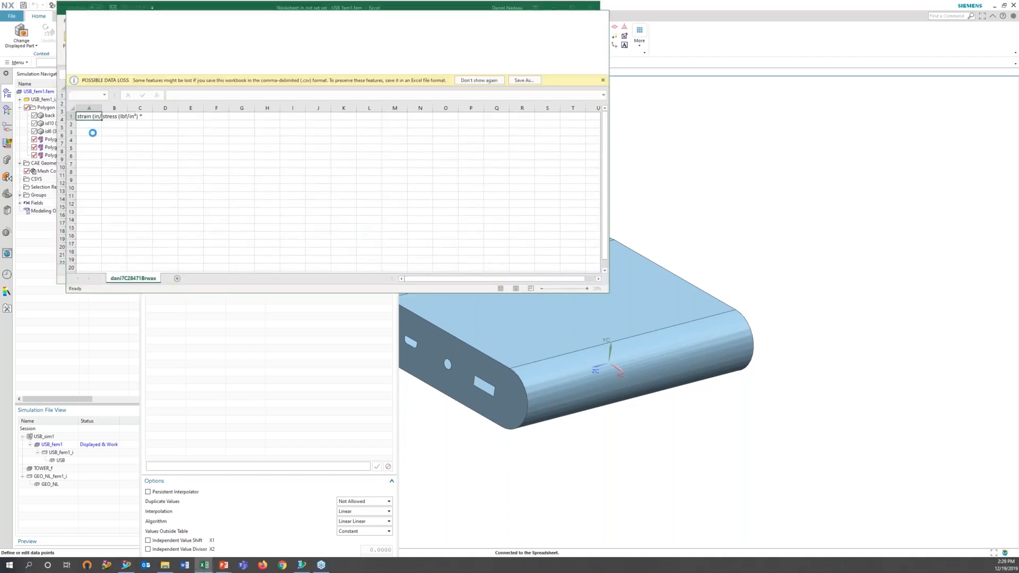
Try pasting into cell A2 of the Stress-Strain (H) worksheet and clear the pasted headings from row 2.
click(79, 103)
right_click(78, 103)
click(97, 141)
drag(79, 103, 123, 103)
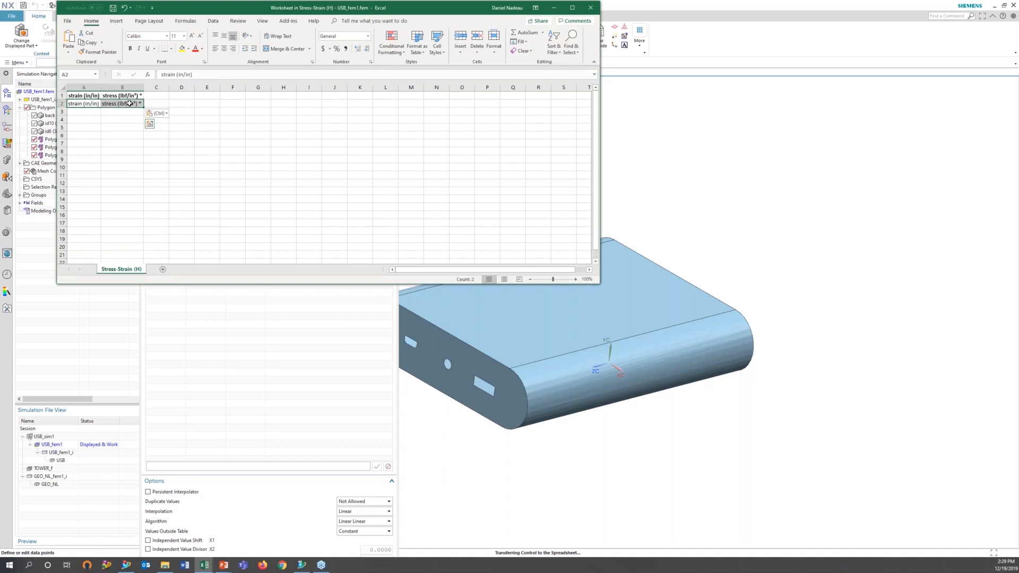
key(Delete)
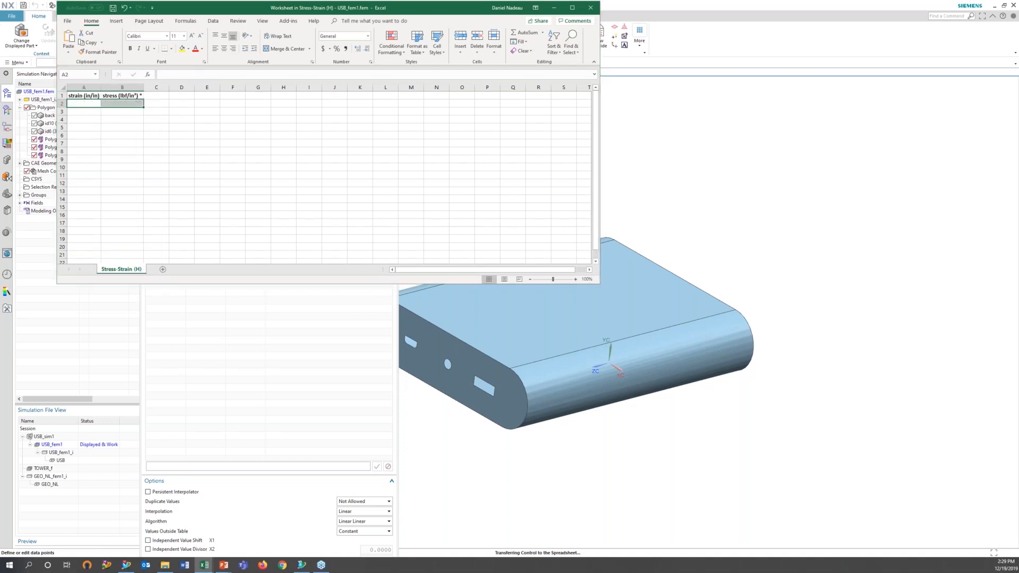
Try to paste the three-column 6061 stress-strain data at cell A2 as values, and undo the paste.
click(87, 104)
text(0	0	0 0.02	38	38000 0.04	44	44000 0.06	47	47000 0.08	48	48000 0.1	48	48000 0.12	47	47000 0.14	45	45000)
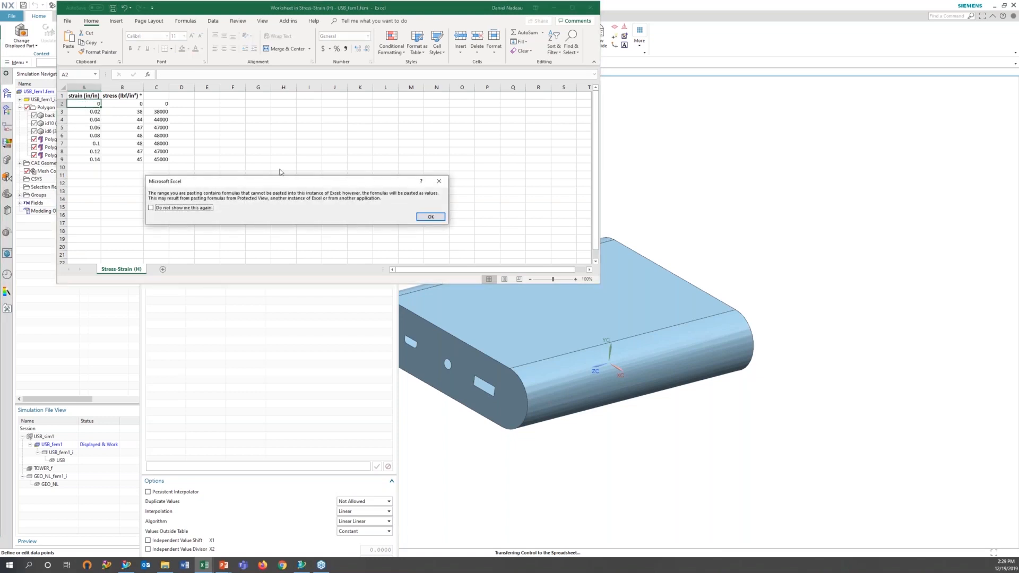
click(428, 216)
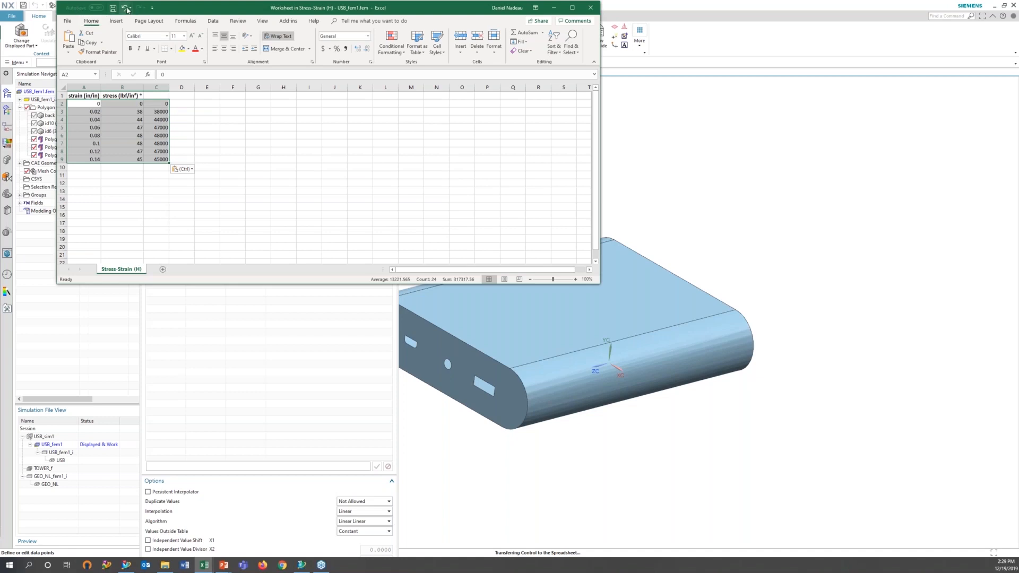
click(124, 7)
Paste the two-column 6061 strain and psi stress data at cell A2, save the worksheet, and update the table field from it.
right_click(80, 101)
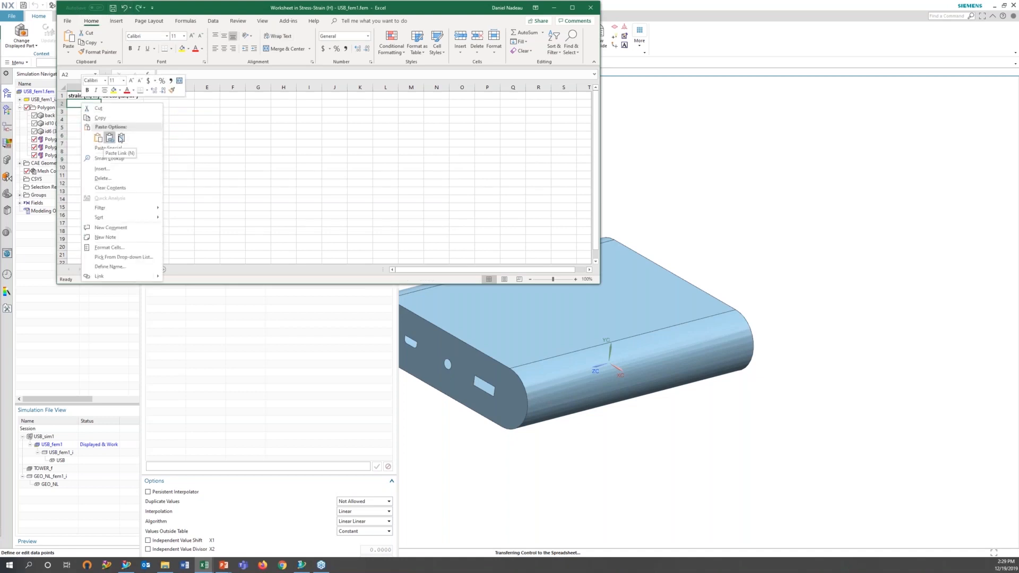
click(122, 138)
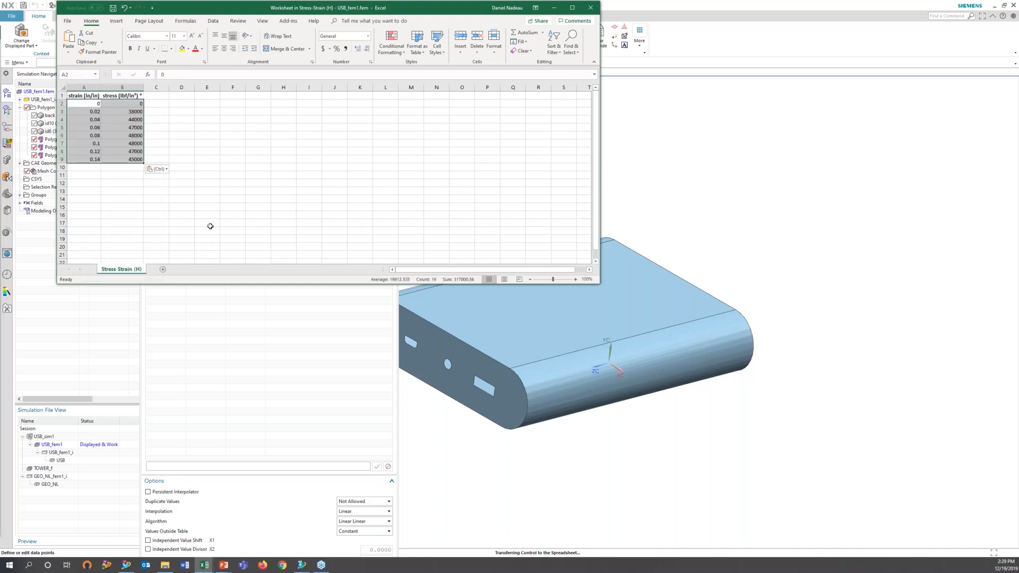
click(202, 176)
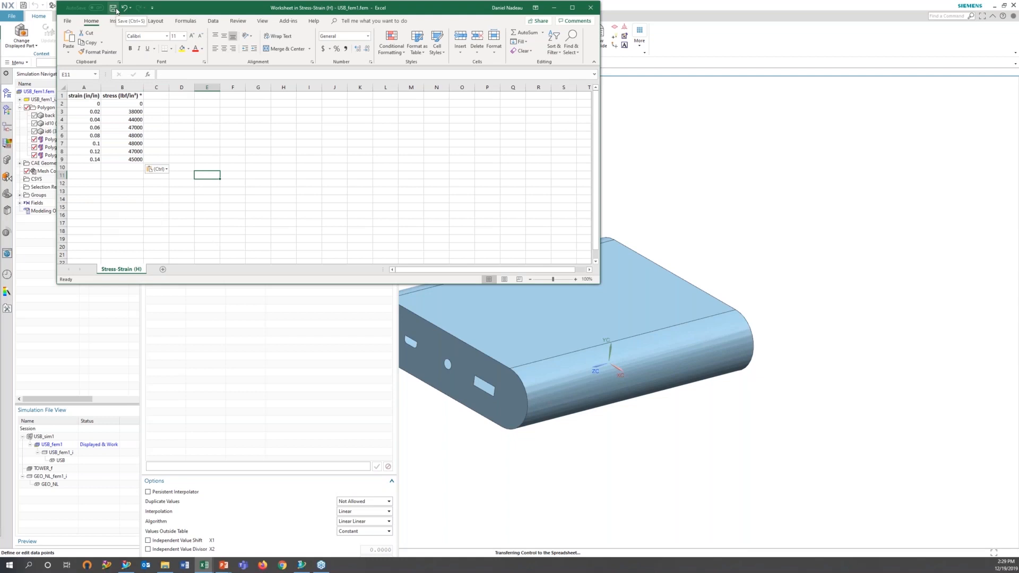
click(113, 8)
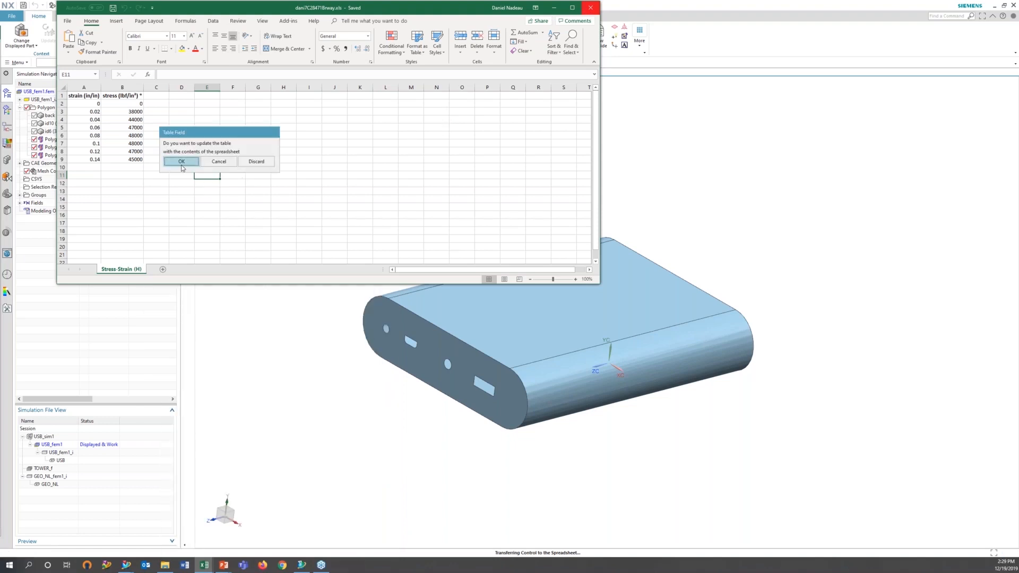
click(181, 164)
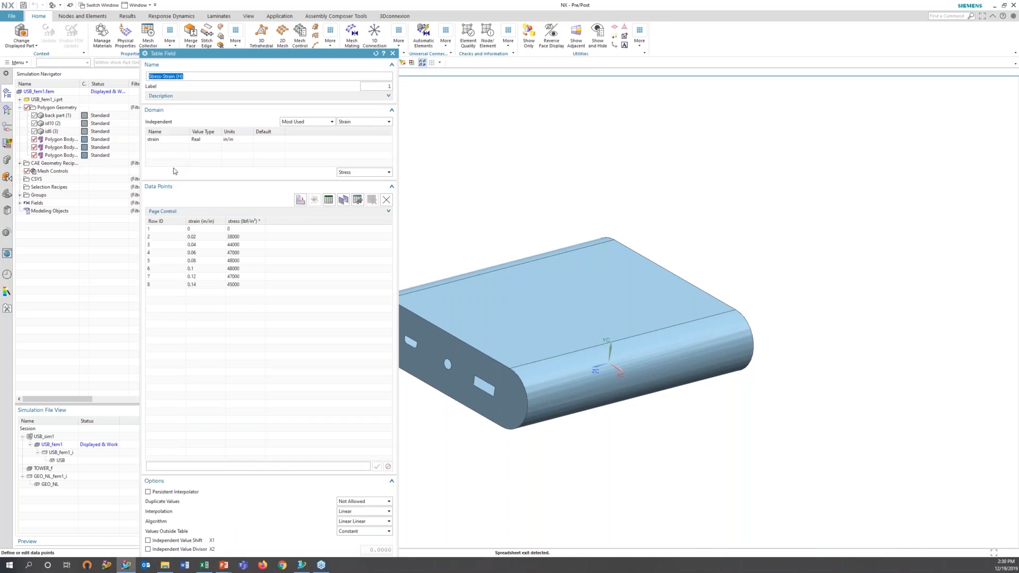
mouse_move(215, 53)
mouse_down()
mouse_move(214, 93)
mouse_move(216, 37)
mouse_up()
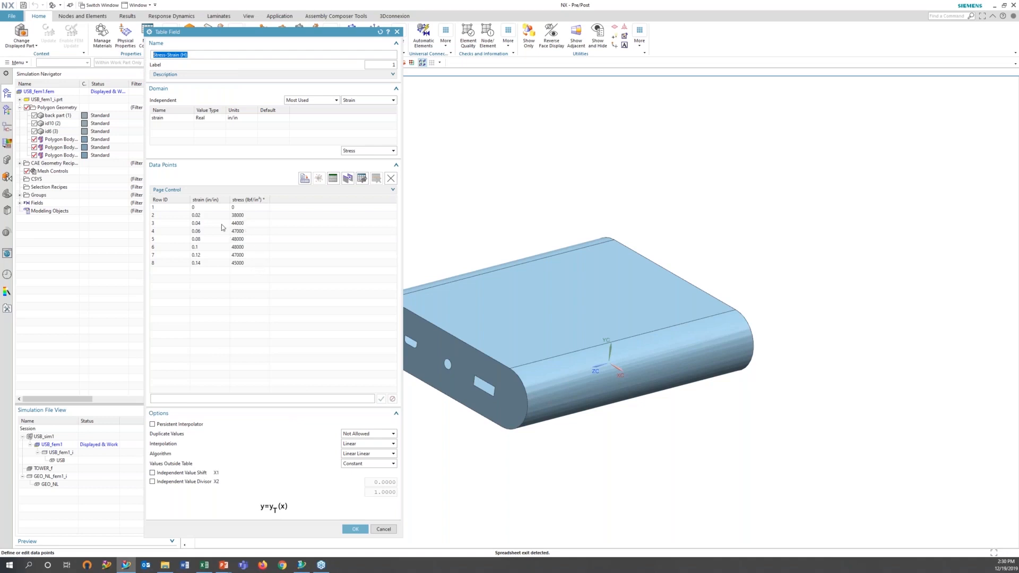
Accept the stress-strain table field and plot the Stress-Strain (H) field as an XY graph.
click(356, 530)
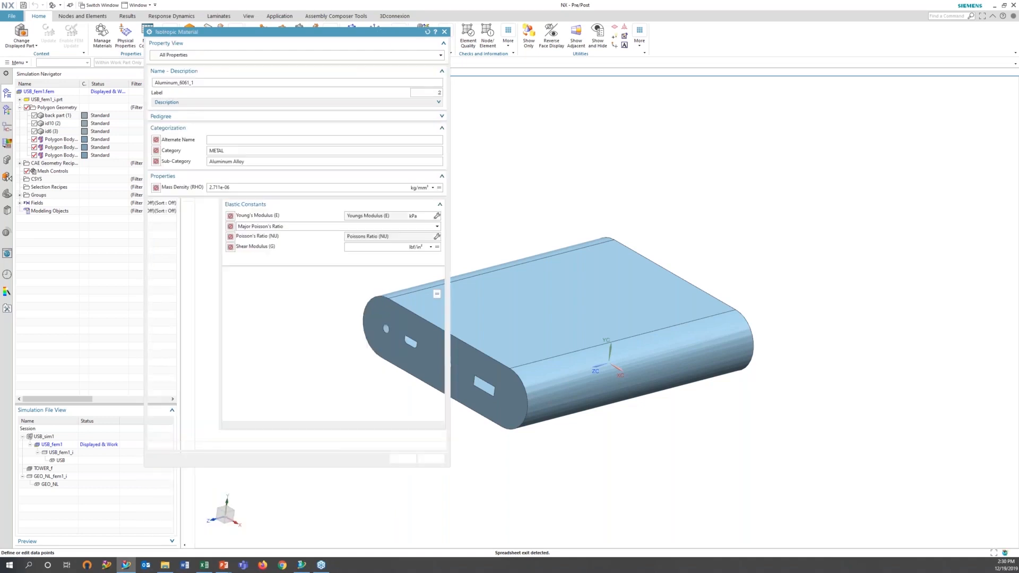
click(436, 300)
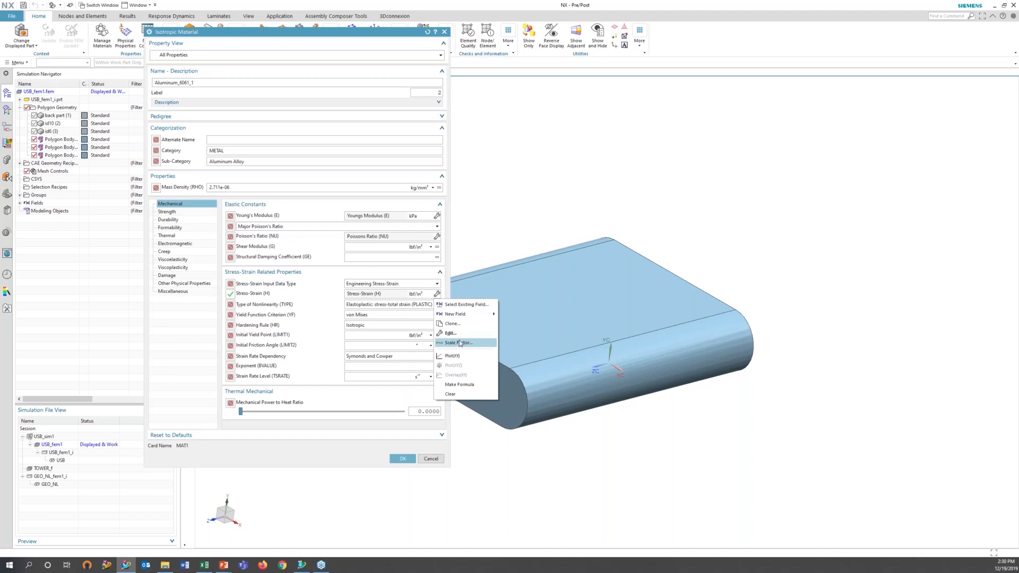
click(451, 352)
click(623, 302)
Set the Initial Yield Point (LIMIT1) of Aluminum_6061_1 to 38000 lbf/in² and move the material dialog aside to compare with the curve.
drag(311, 32, 337, 51)
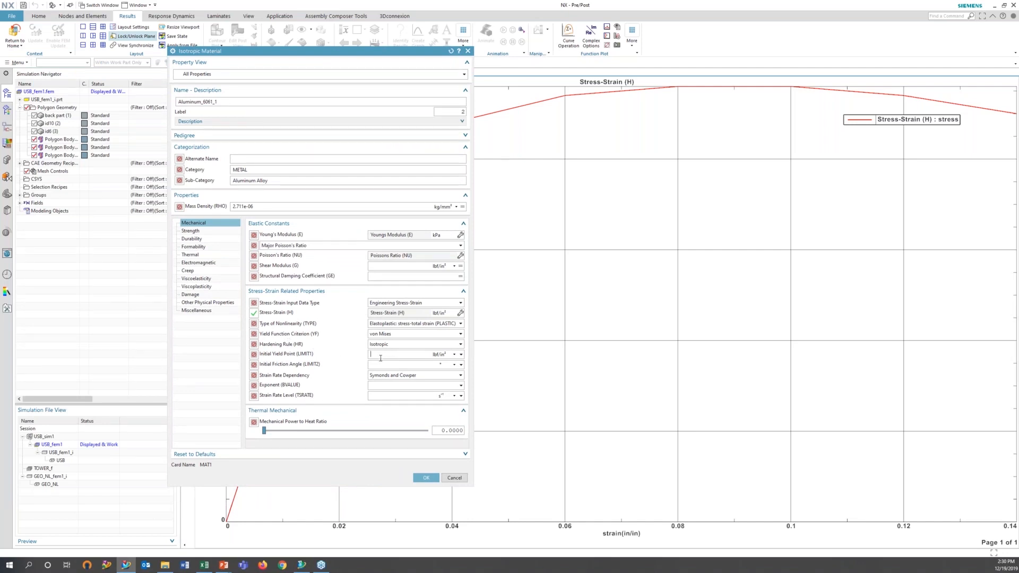
text(38000)
double_click(375, 354)
drag(358, 56, 626, 36)
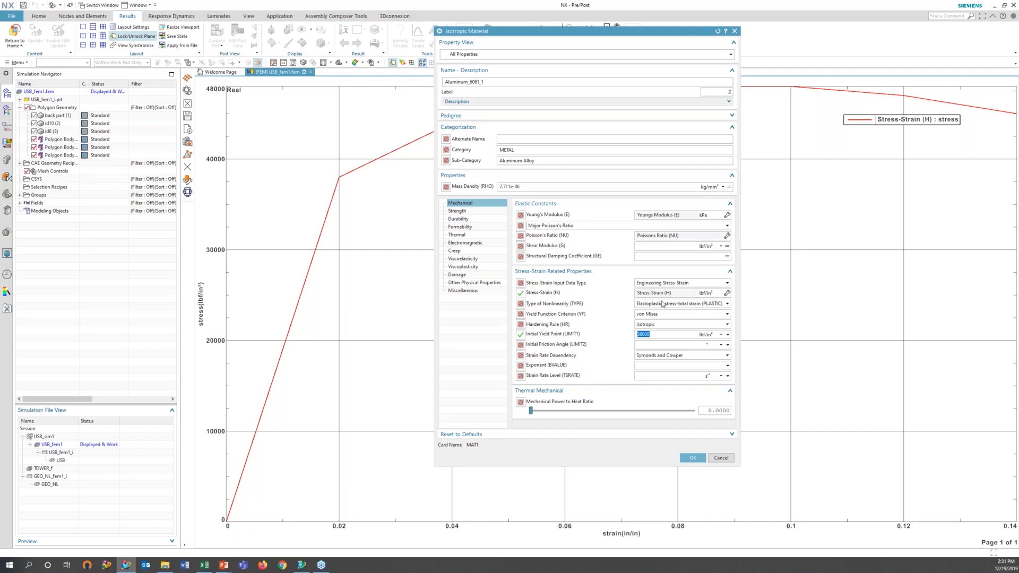
drag(454, 33, 381, 24)
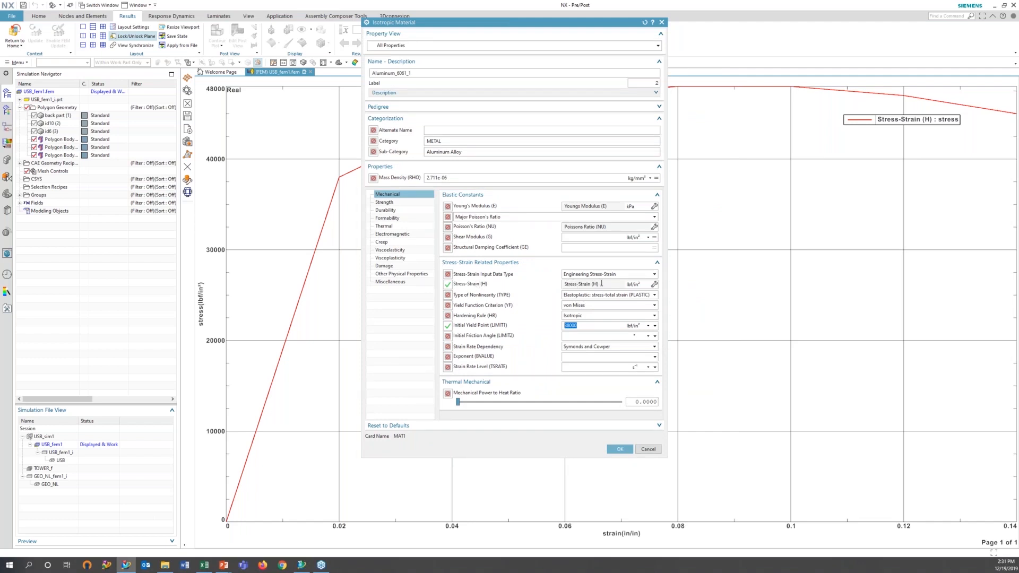
drag(603, 284, 563, 285)
drag(590, 326, 555, 325)
Review the nonlinearity types, keep Elastoplastic: stress-total strain (PLASTIC), and accept the Aluminum_6061_1 material.
click(655, 295)
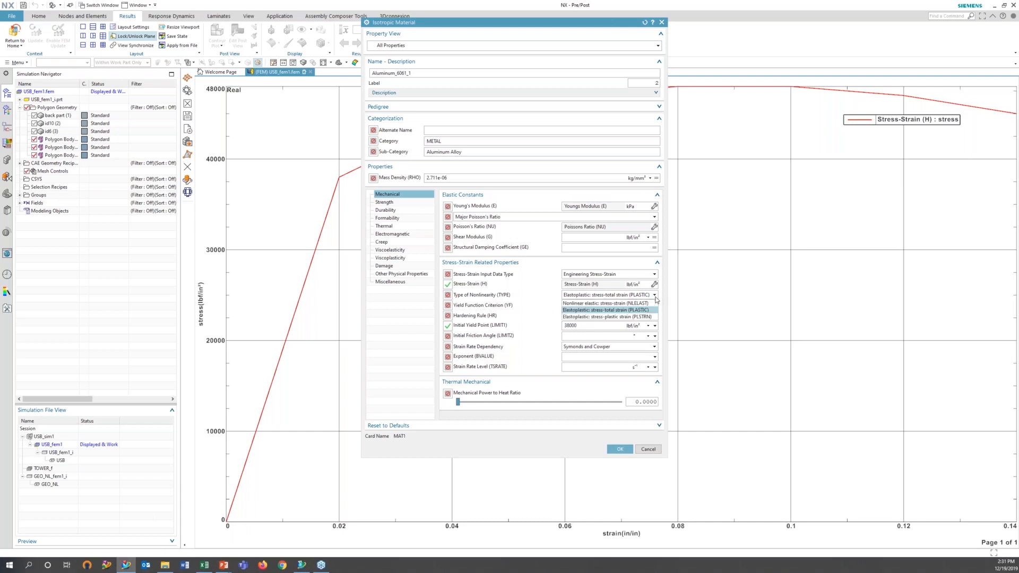
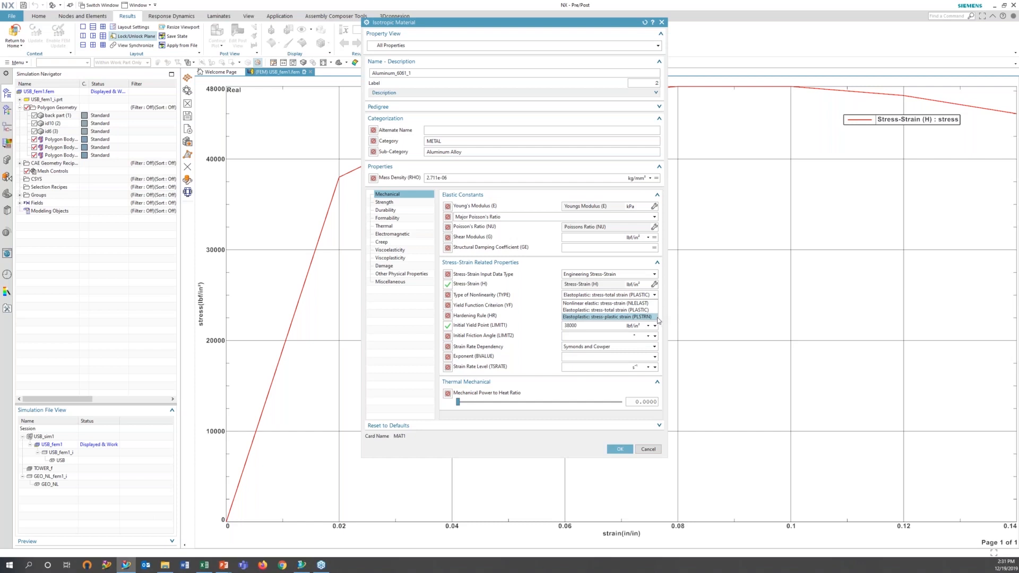
click(547, 349)
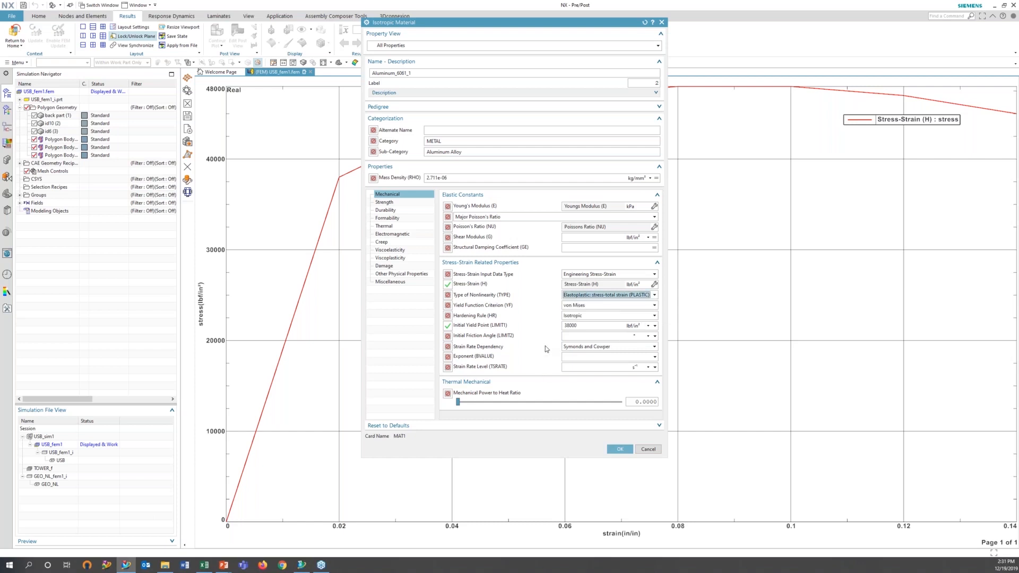
click(620, 449)
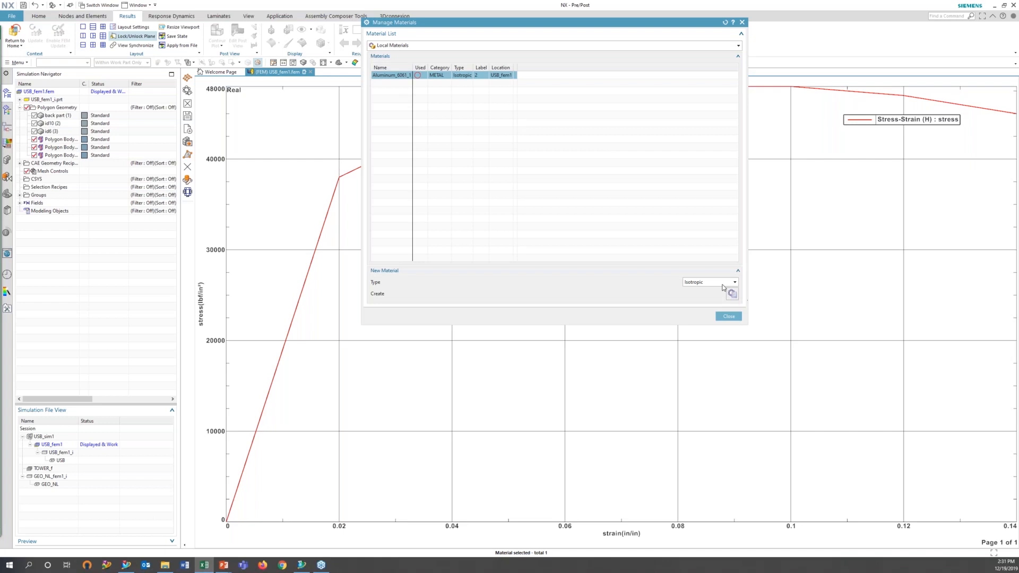
Create an isotropic material named "Isotropic material" with Young's modulus 2.69E7 lbf/in² and Poisson's ratio .3.
click(729, 317)
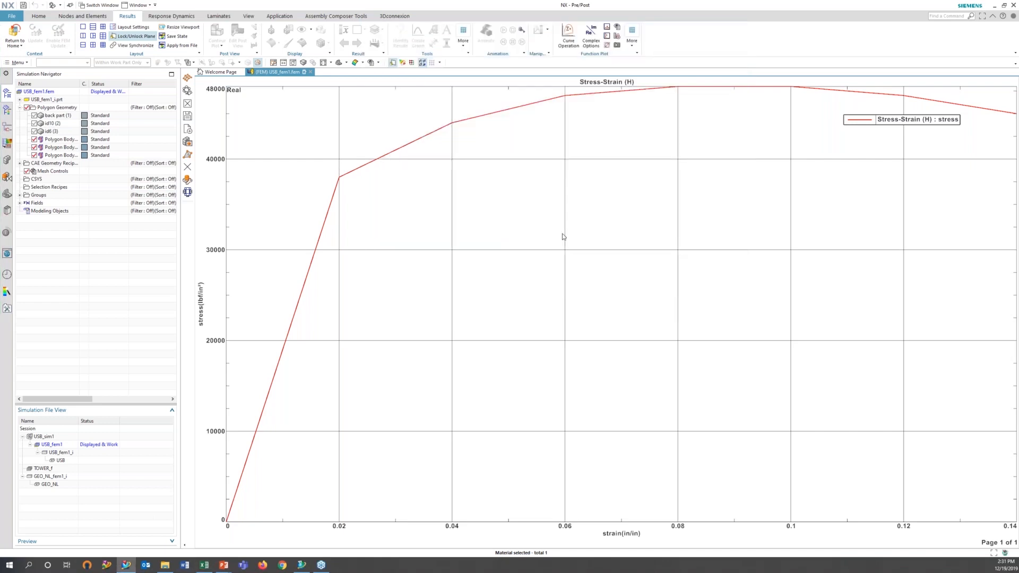
click(409, 74)
text(-)
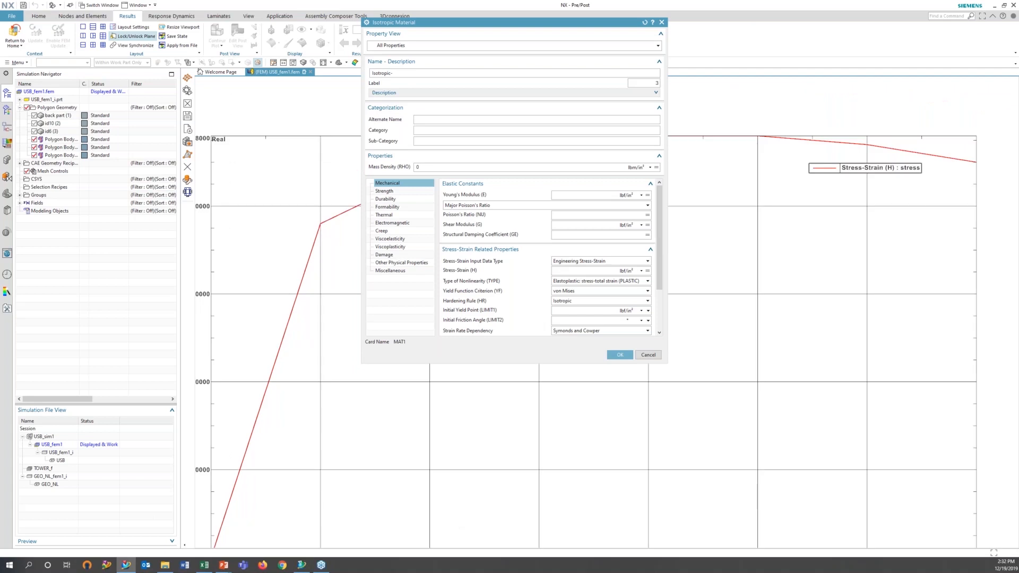
key(BackSpace)
text( material)
click(607, 195)
text(2.69E7)
click(570, 215)
text(.3)
click(620, 355)
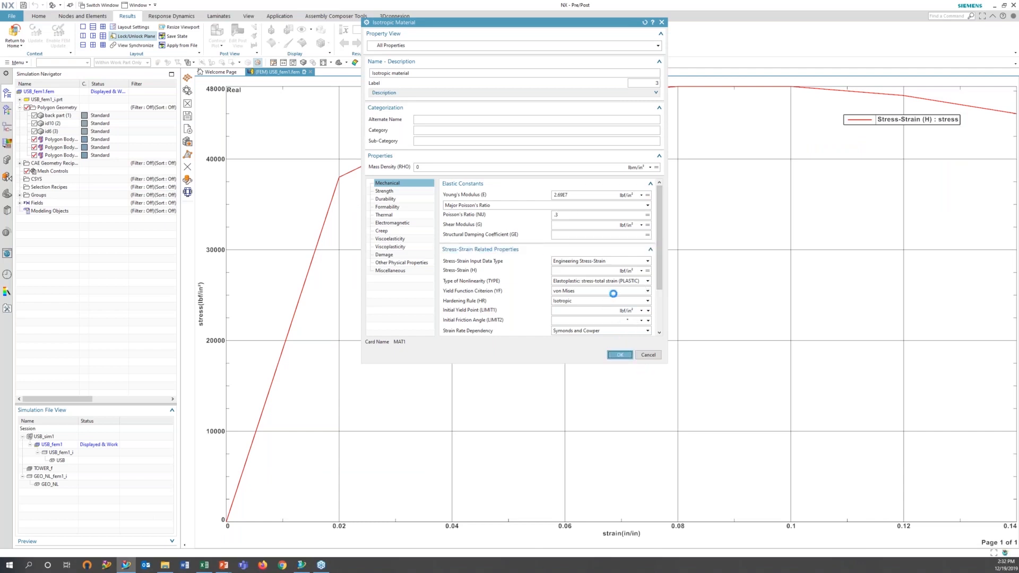
Clone Isotropic material as "Isotropic material_H" with Stress-Strain (H) 517571 lbf/in² and Initial Yield Point (LIMIT1) 34970 lbf/in².
right_click(393, 83)
click(408, 115)
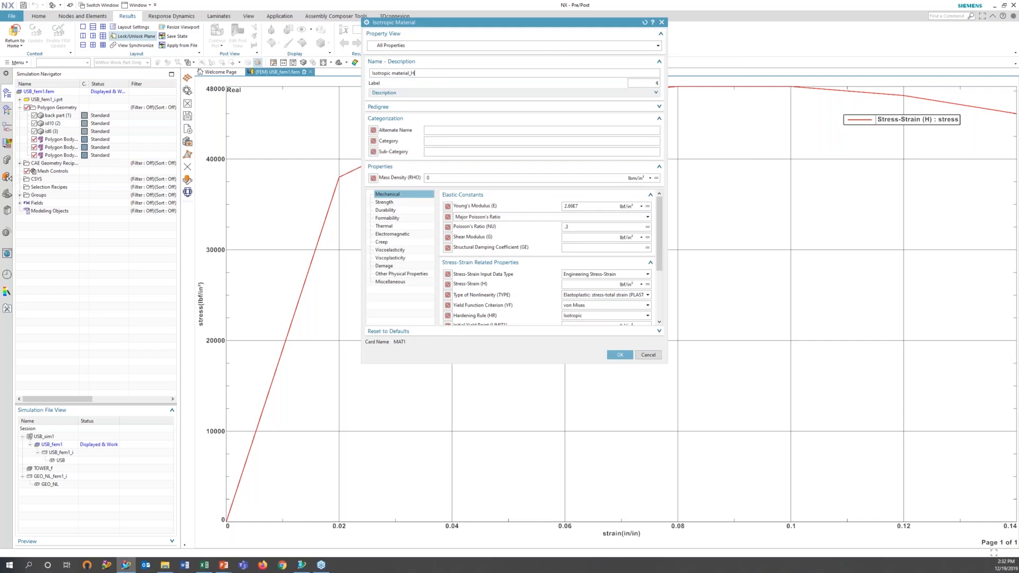
scroll(577, 298, down, 1)
scroll(577, 298, down, 2)
click(579, 236)
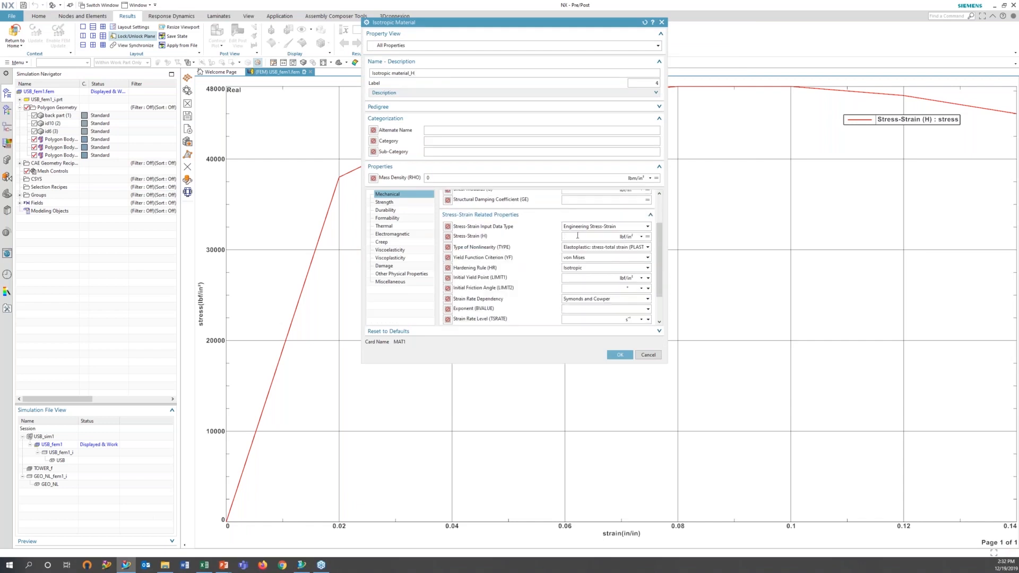
text(517571)
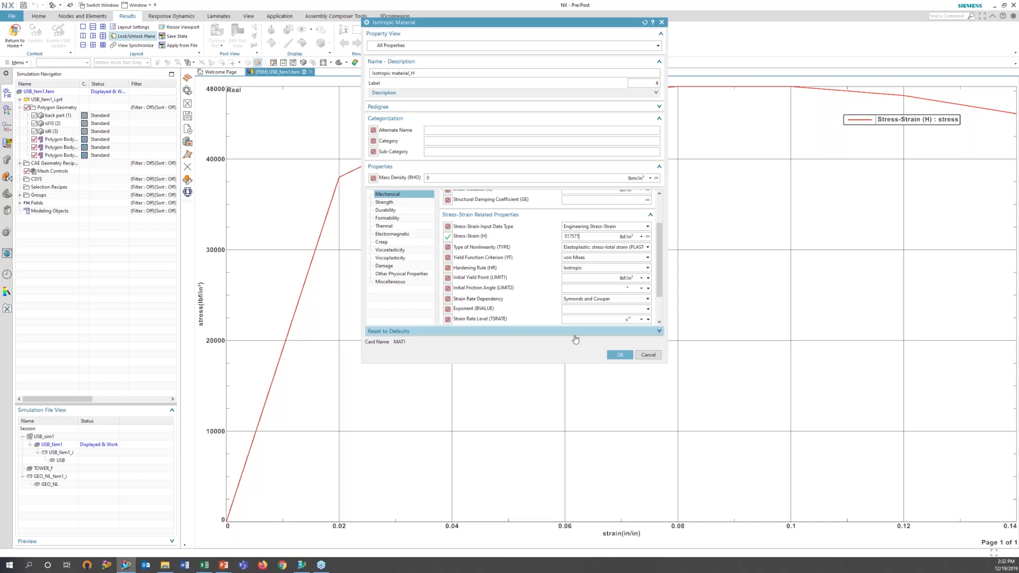
click(564, 277)
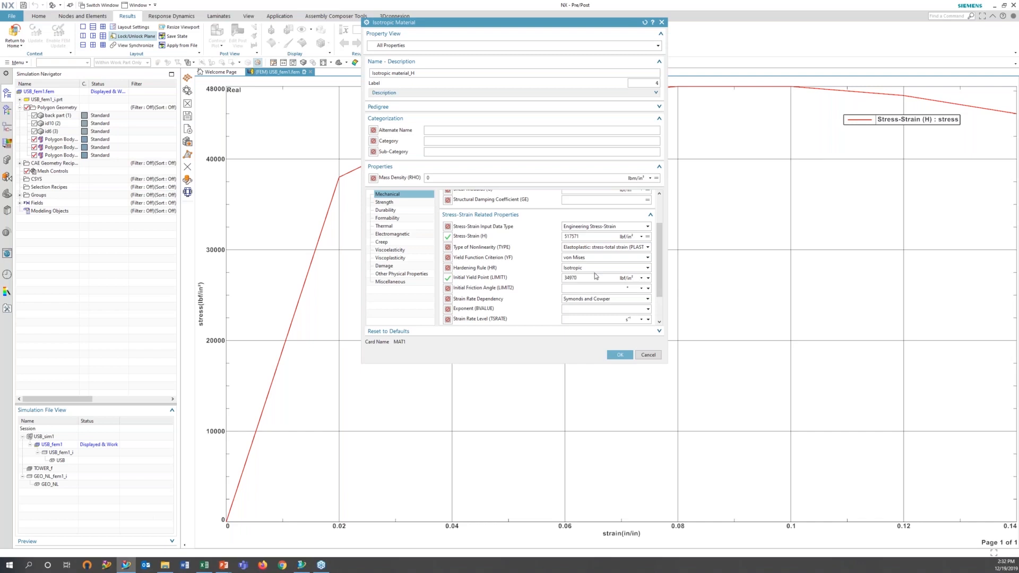
click(620, 355)
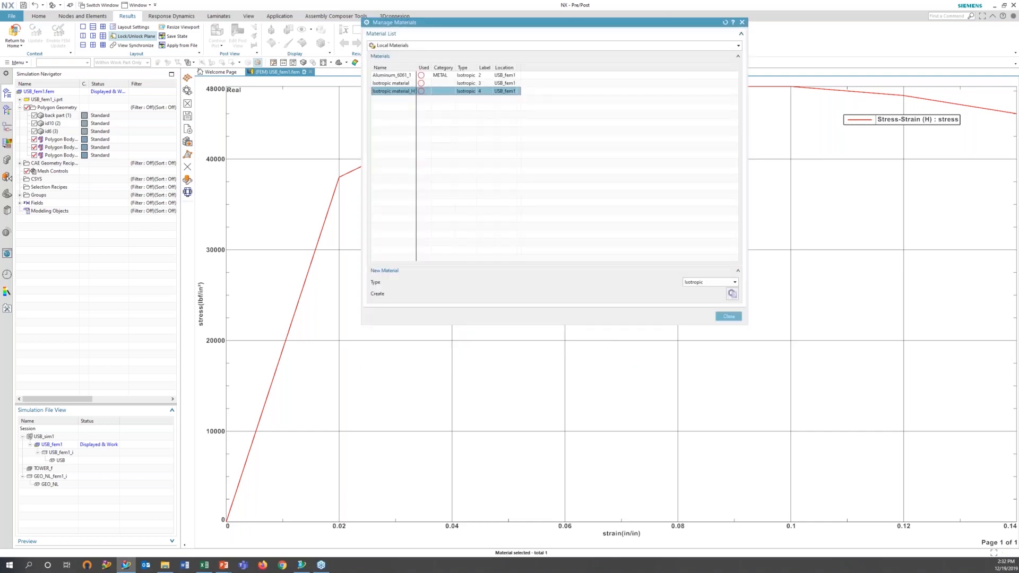
Clone Isotropic material_H and clear the constant Stress-Strain (H) value in the copy.
right_click(402, 92)
click(418, 132)
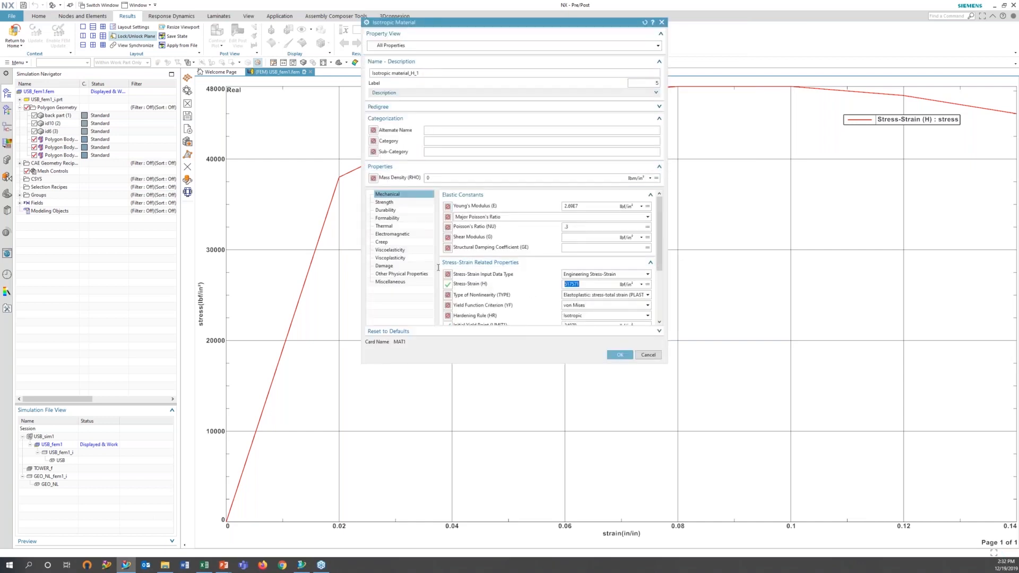
key(Delete)
click(643, 285)
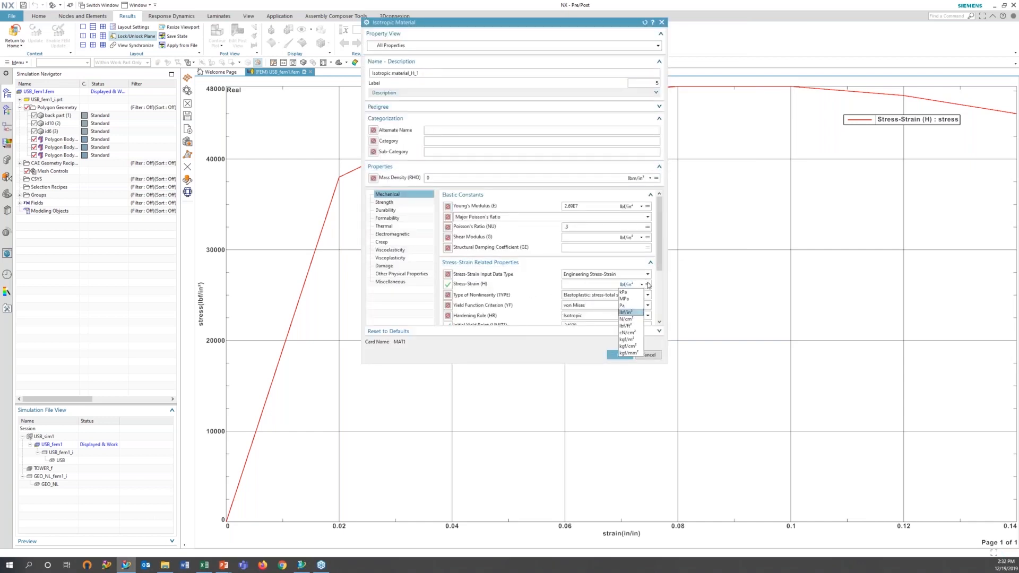
Create a new table field for Stress-Strain (H) with Strain as the independent domain and open its data points in a spreadsheet.
click(648, 284)
mouse_move(685, 343)
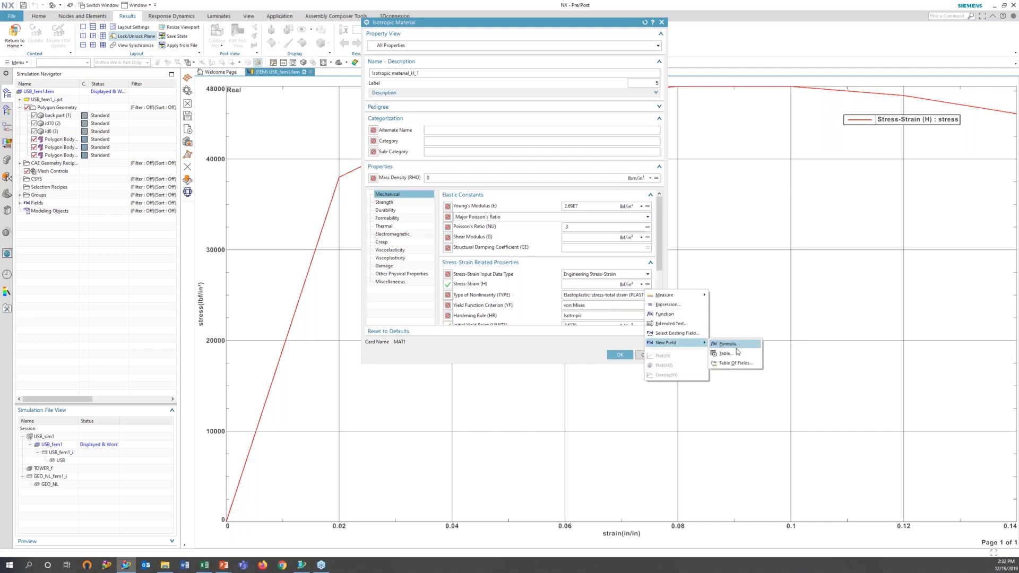
click(737, 353)
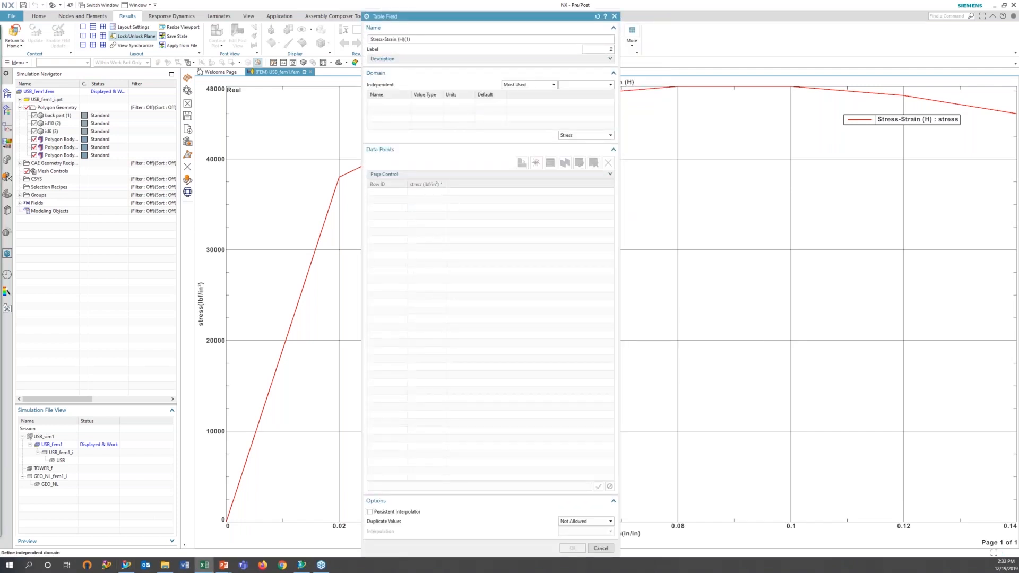
click(606, 88)
click(584, 94)
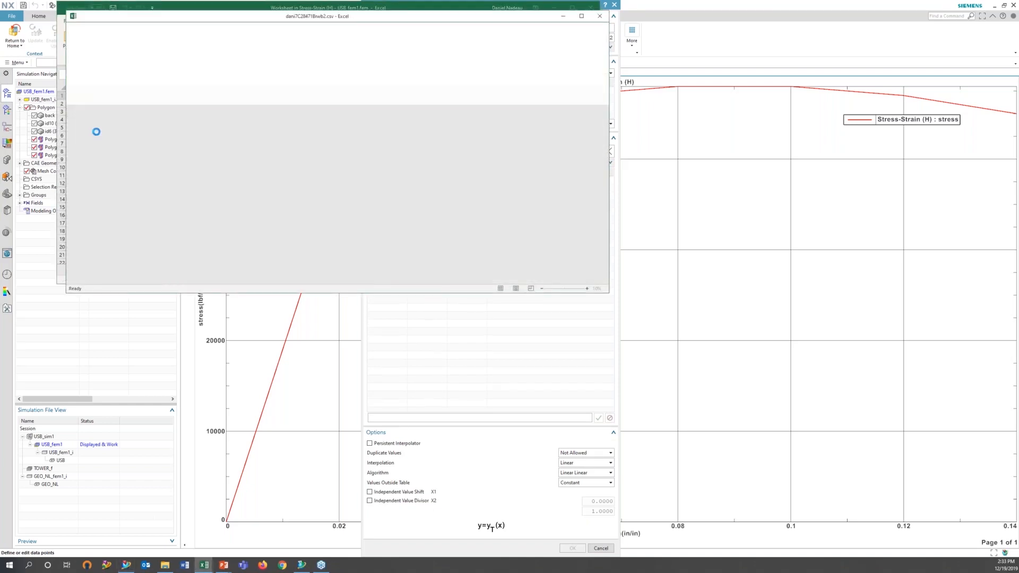
Paste the strain and stress data from 0 to 0.04 strain and 55000 at cell A2, save the worksheet, and update the table field from it.
right_click(84, 104)
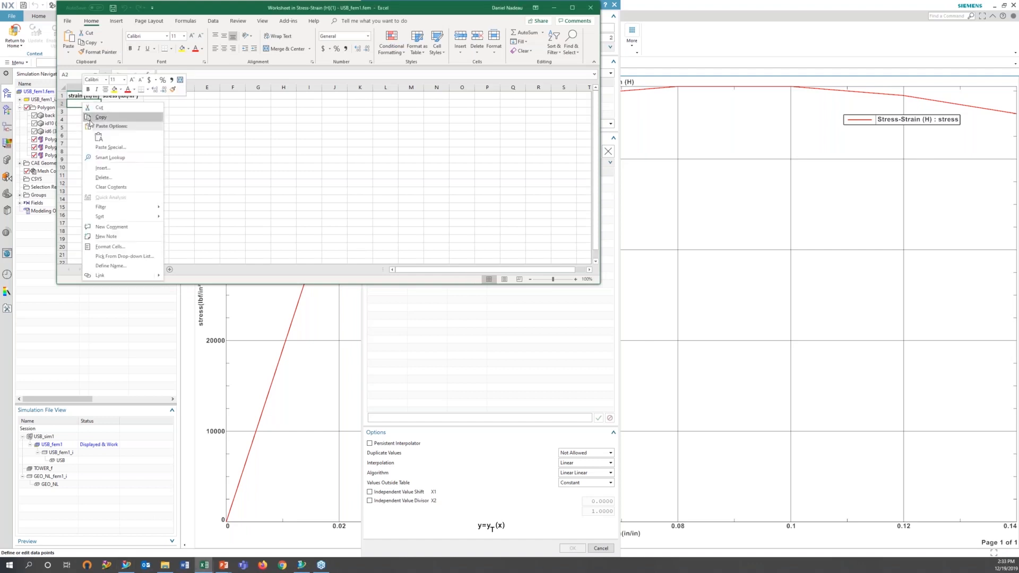
click(99, 138)
key(alt+Tab)
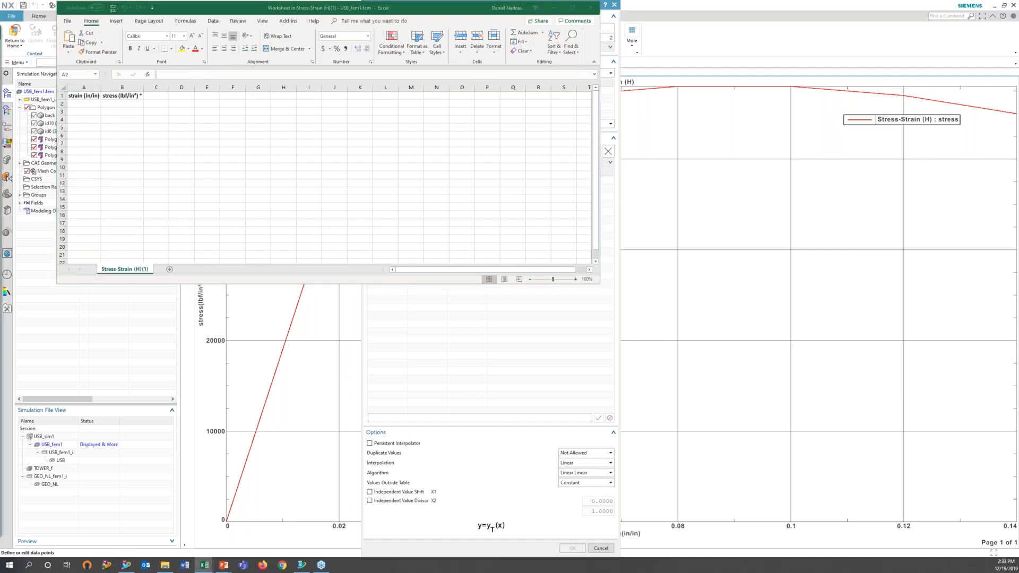
click(84, 104)
right_click(84, 104)
click(115, 140)
click(274, 153)
key(ctrl+s)
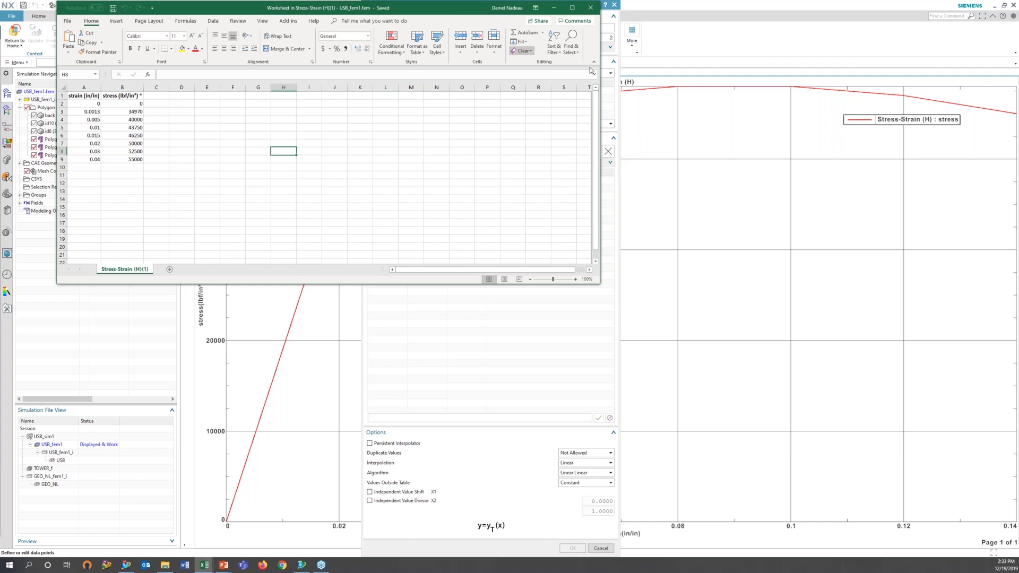
click(590, 7)
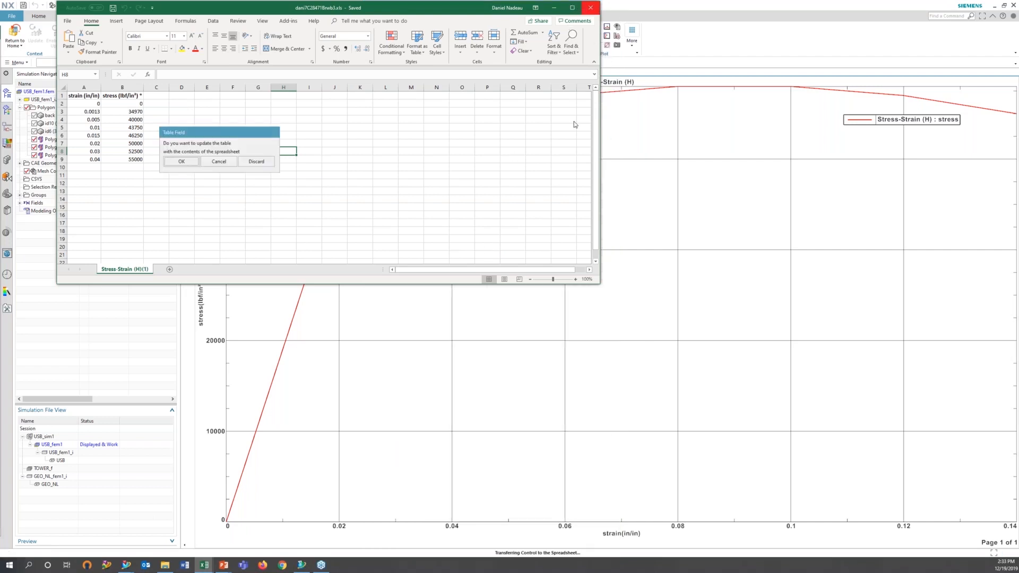
click(191, 161)
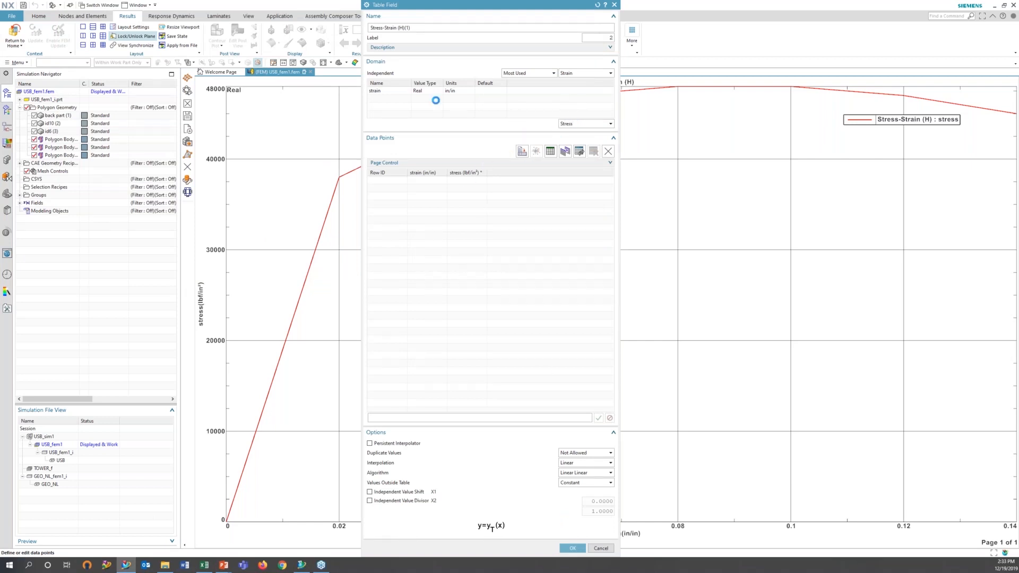
Accept the table field, name the cloned material "Isotropic material_SSC", and confirm it.
click(572, 549)
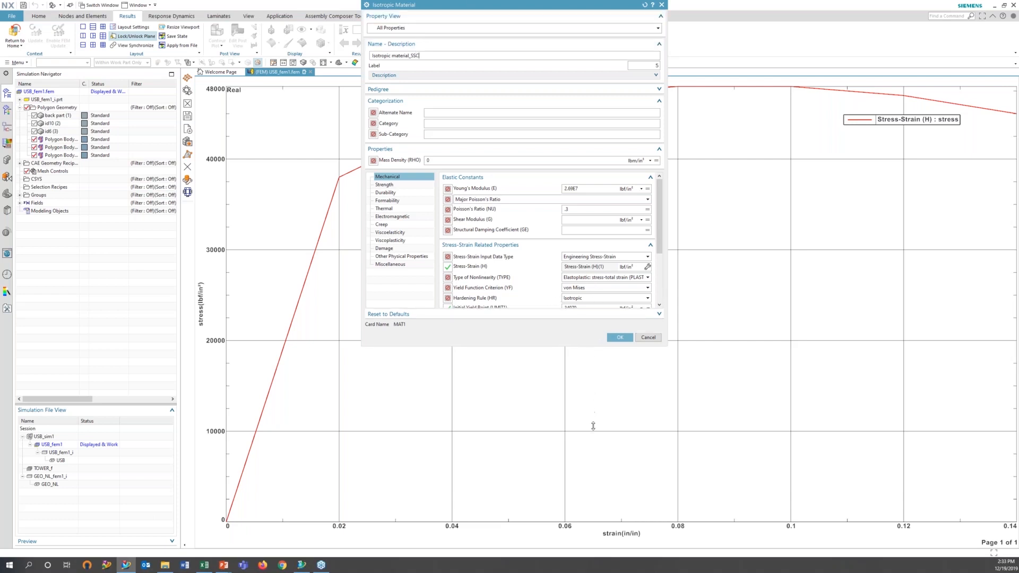
drag(593, 426, 593, 428)
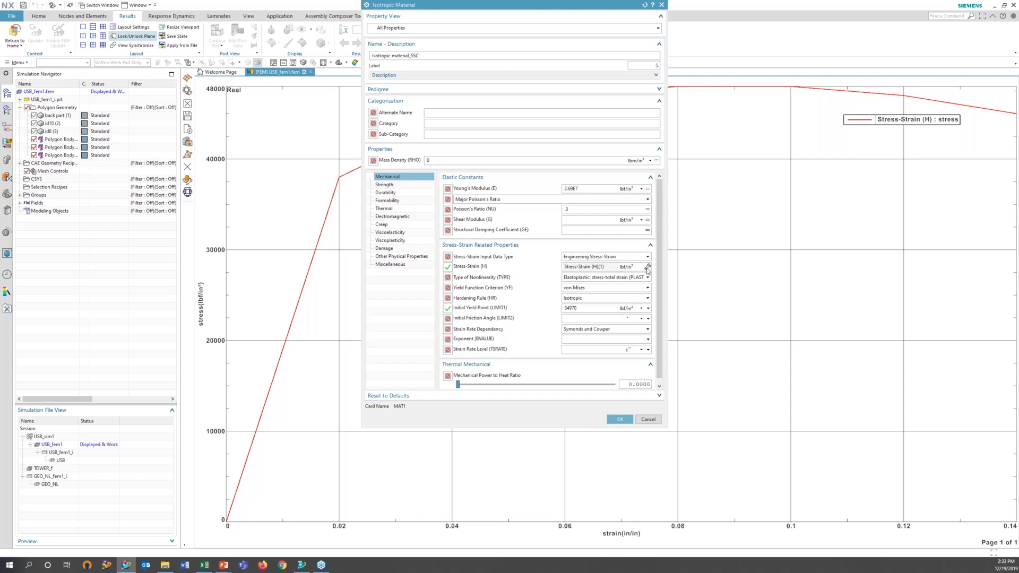
click(620, 419)
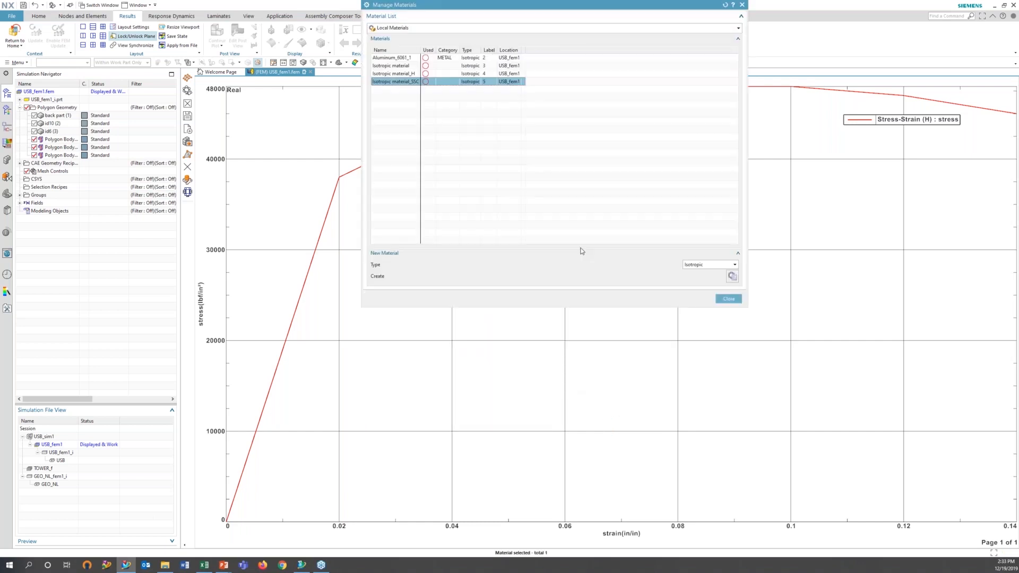
Review the aluminum and the three isotropic materials in the local materials list, and close the material manager.
click(403, 59)
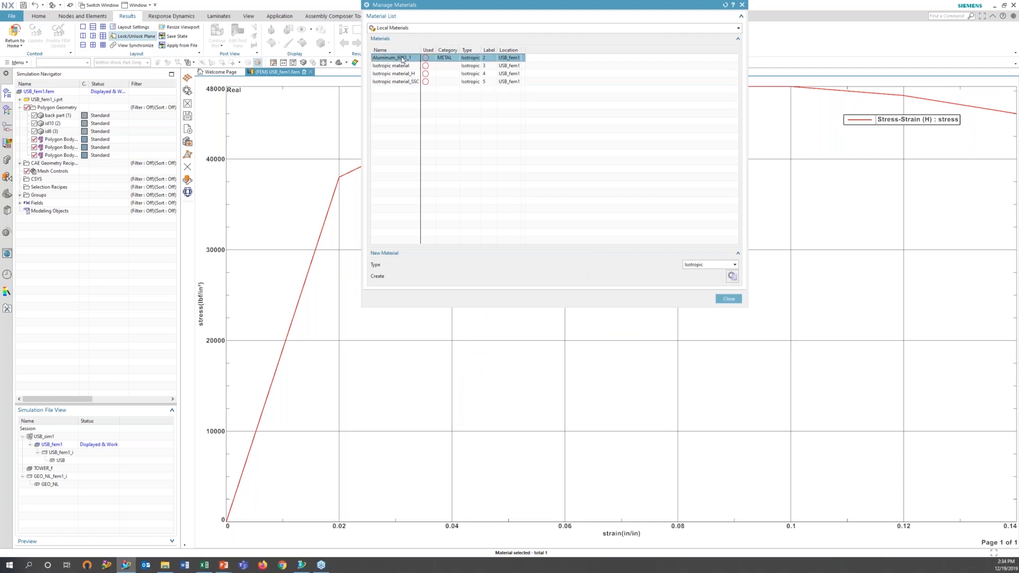
click(409, 67)
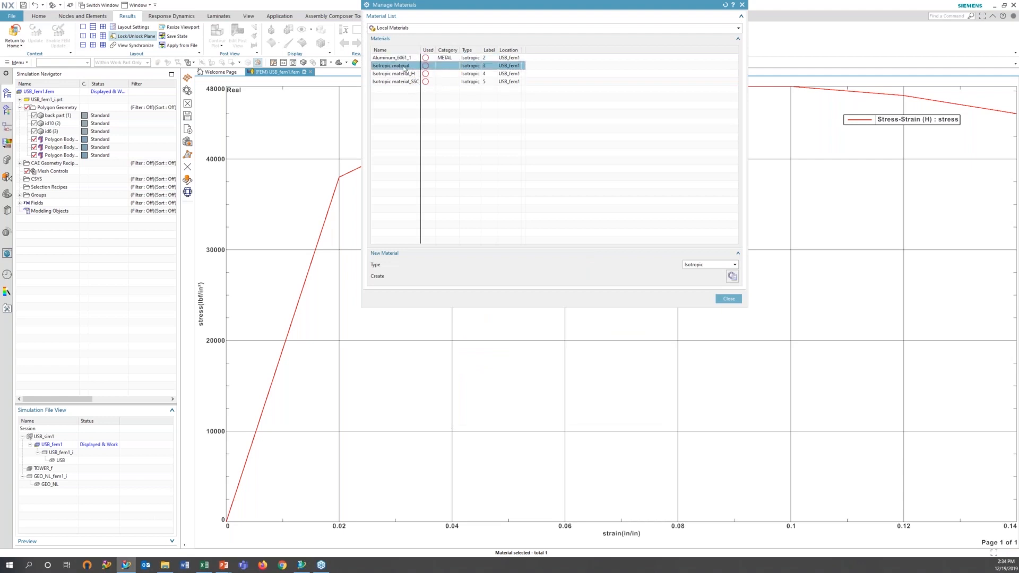
click(401, 75)
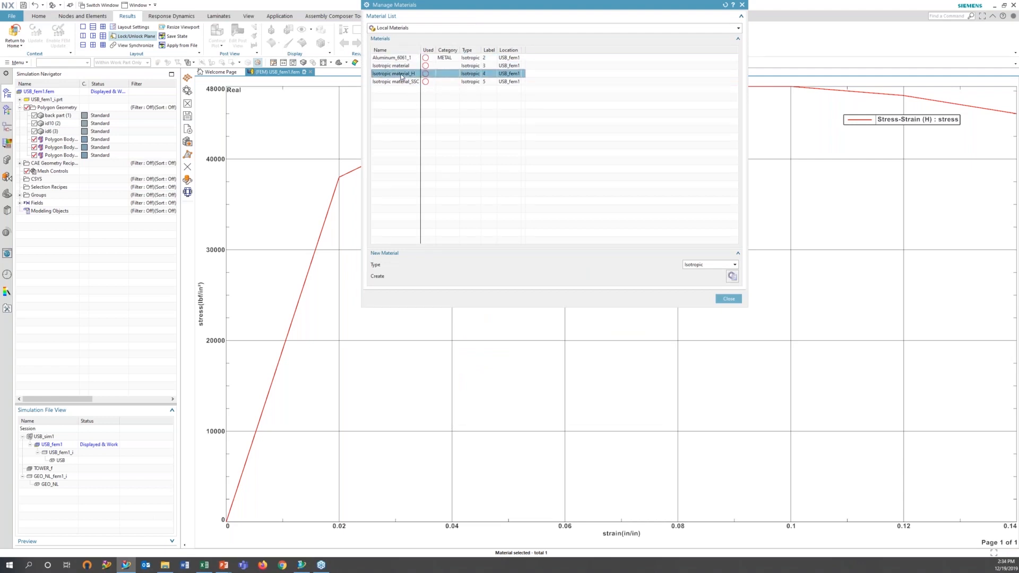
click(402, 84)
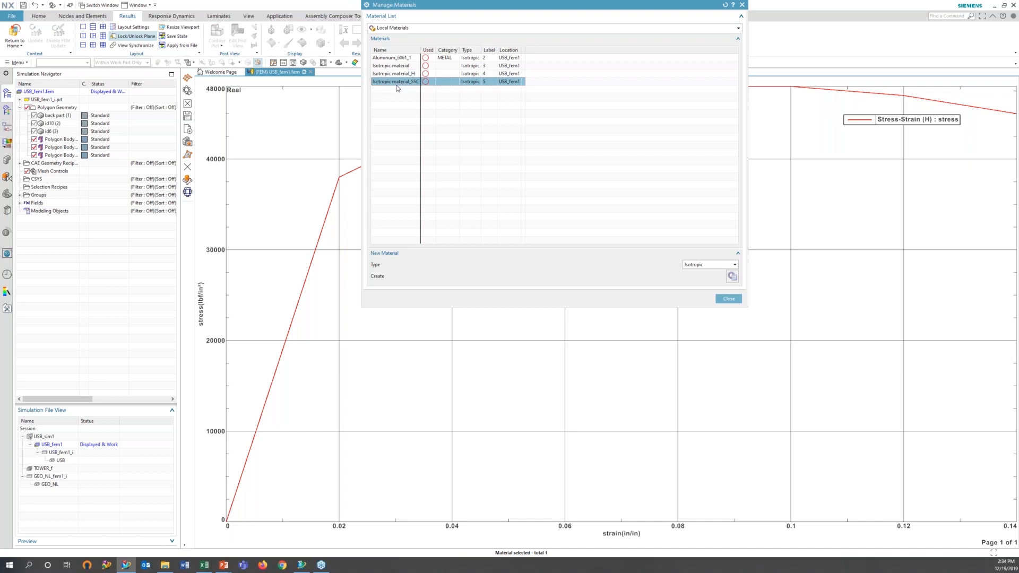
click(729, 299)
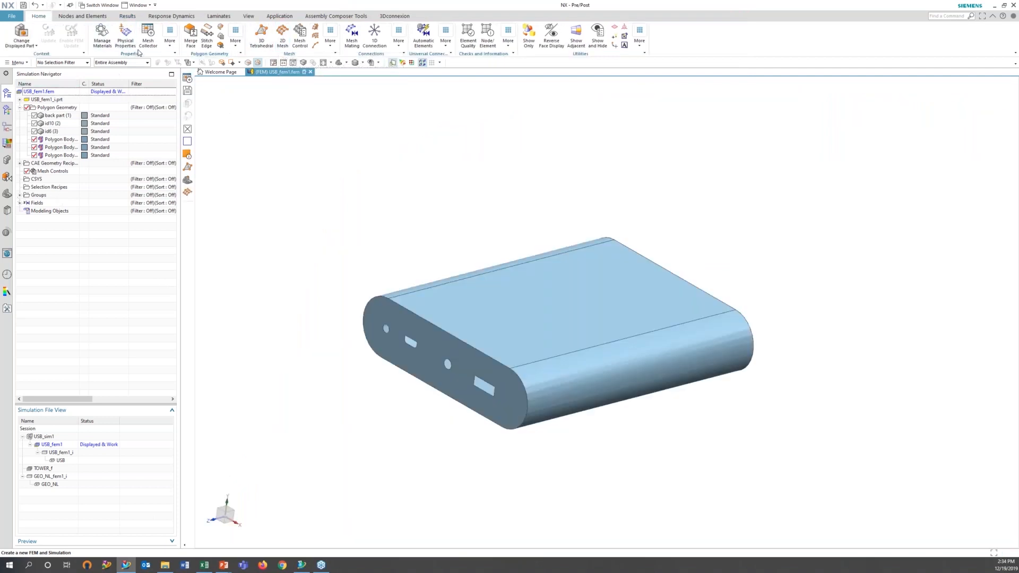
Start a 2D mesh collector of type Thin Shell and name it USB.
click(148, 33)
click(435, 27)
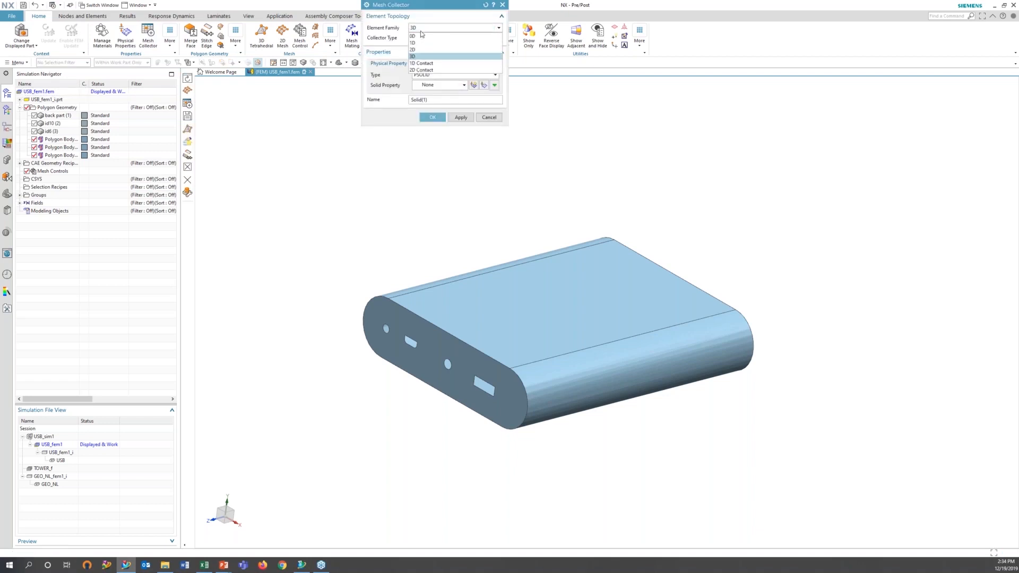
click(419, 50)
click(451, 37)
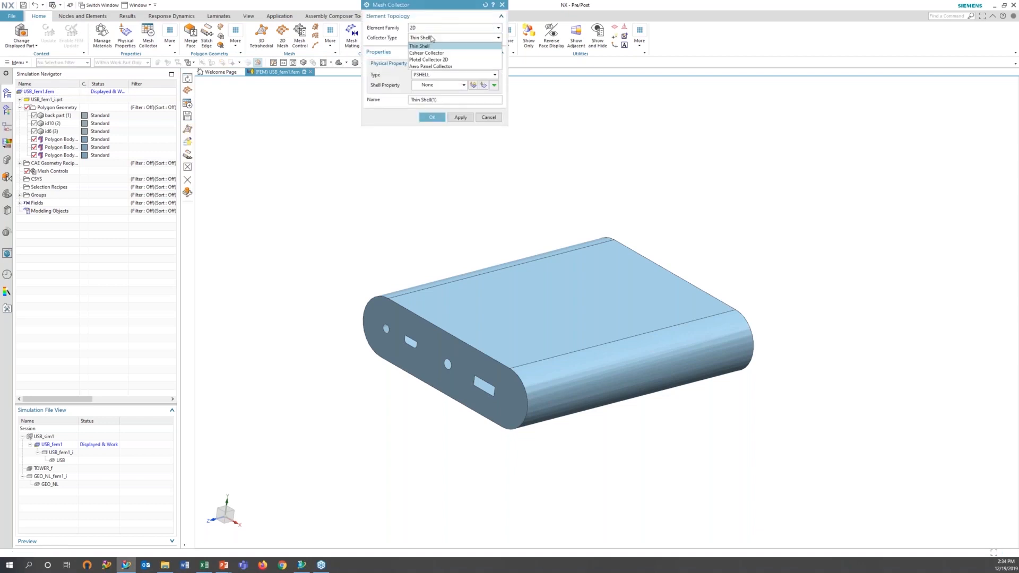
click(430, 45)
click(422, 100)
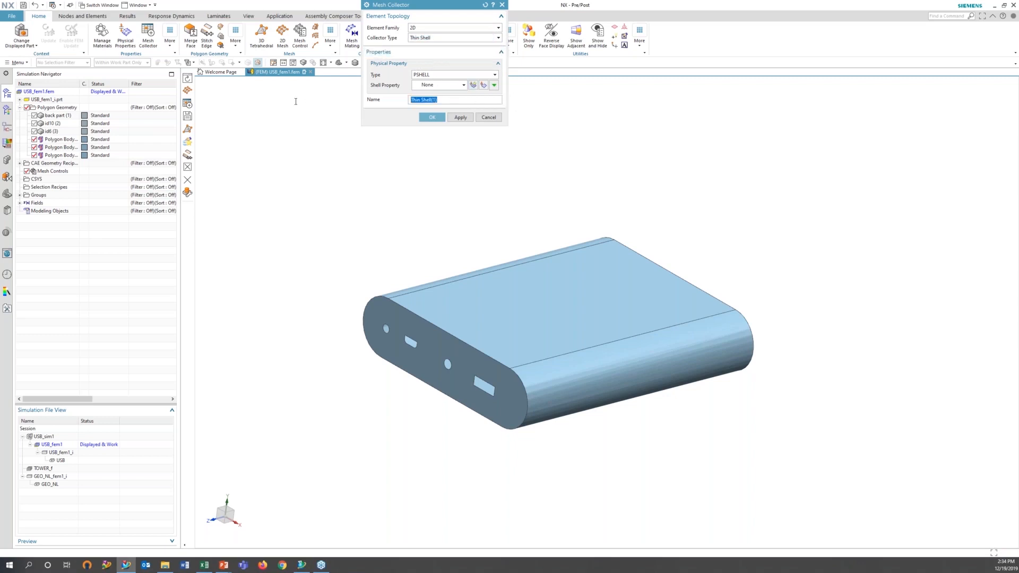
text(USB)
Create a PSHELL property using Isotropic material for Material 1, leave the default thickness empty, and accept the USB mesh collector.
click(476, 89)
click(500, 86)
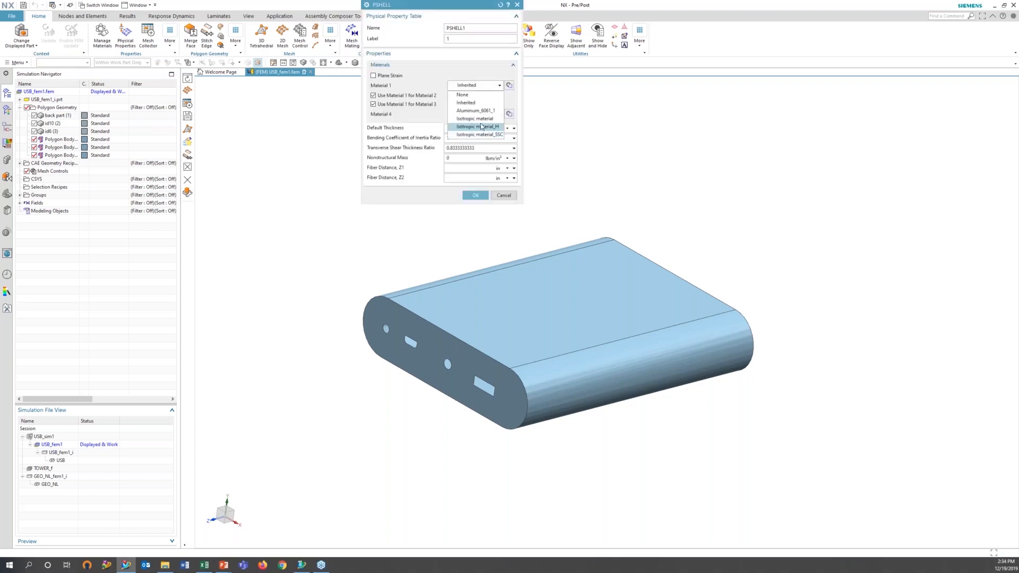
click(483, 119)
click(463, 128)
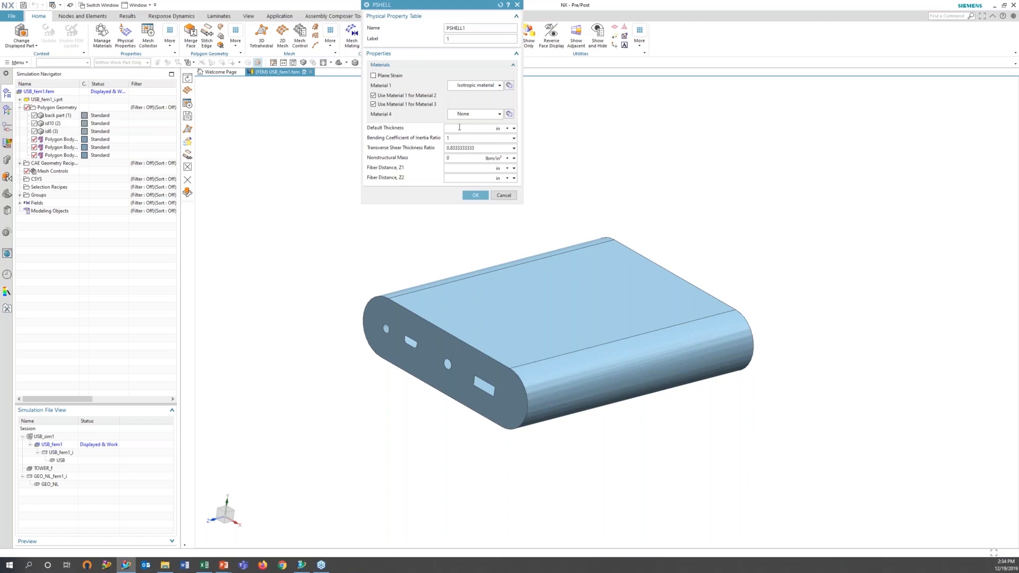
click(475, 195)
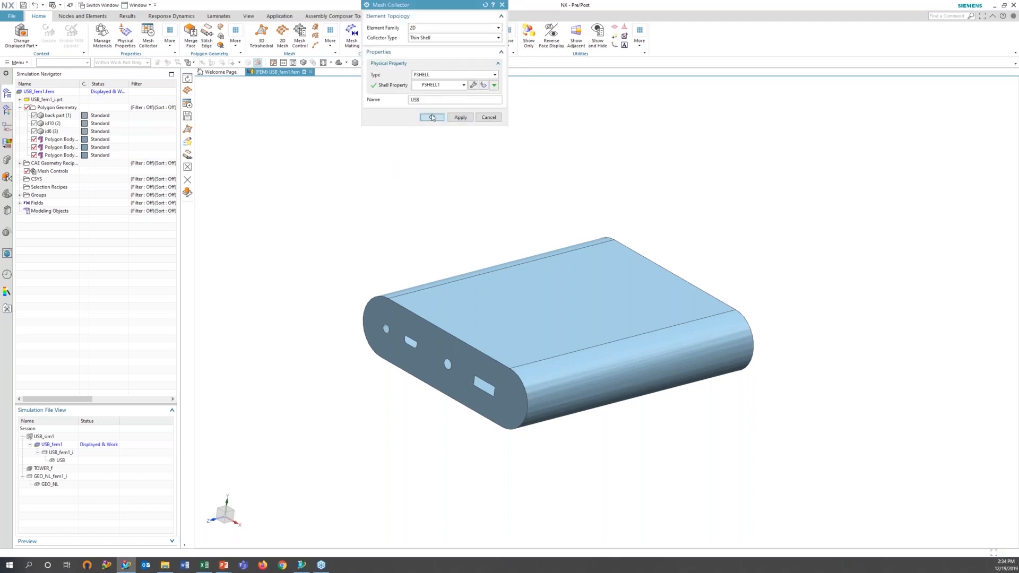
click(433, 117)
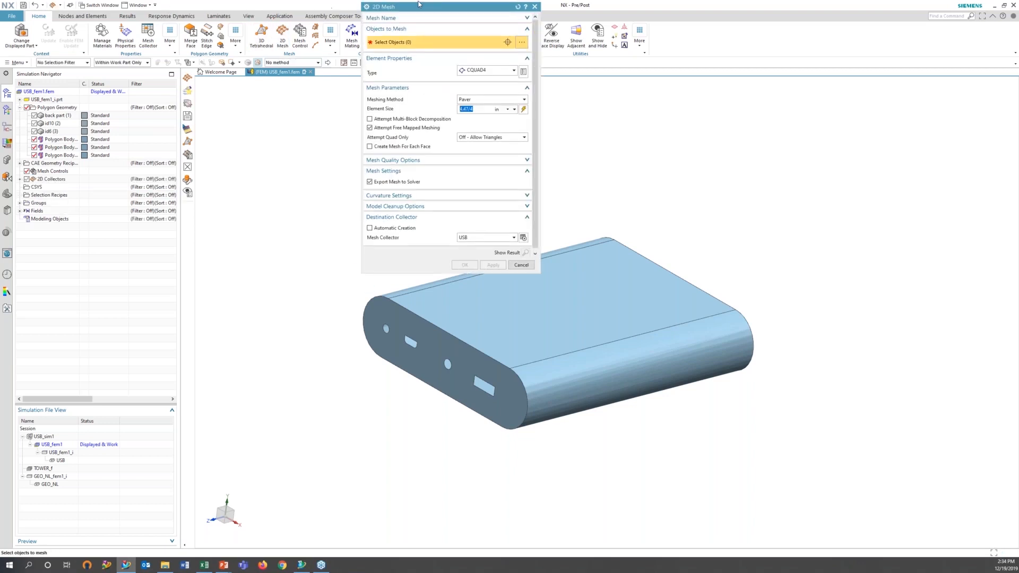
Mesh all faces of the part with CQUAD4 elements in the USB collector, using half of the automatically suggested element size.
drag(380, 9, 55, 16)
drag(307, 139, 841, 473)
click(198, 115)
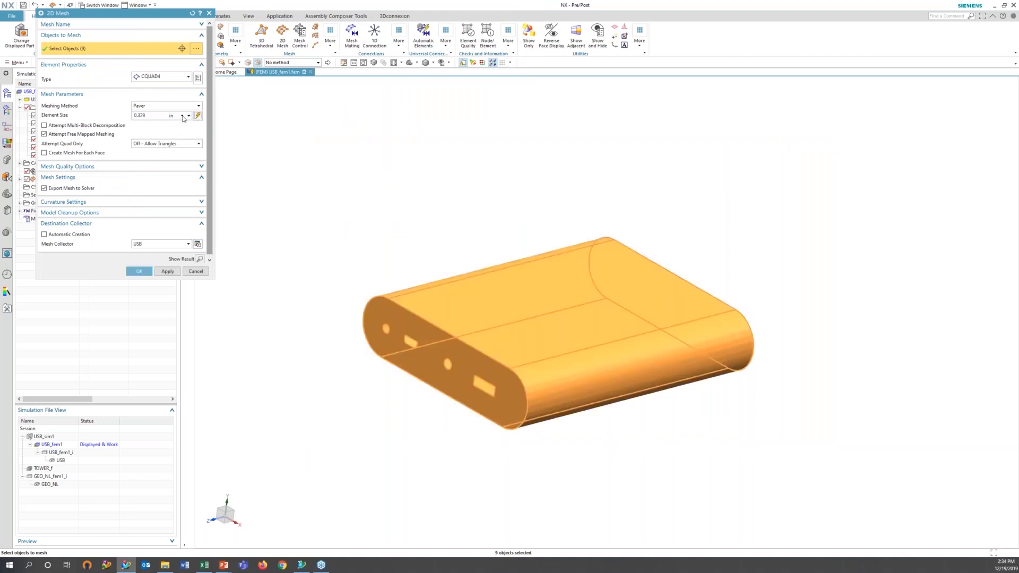
click(153, 115)
text(/2)
click(139, 271)
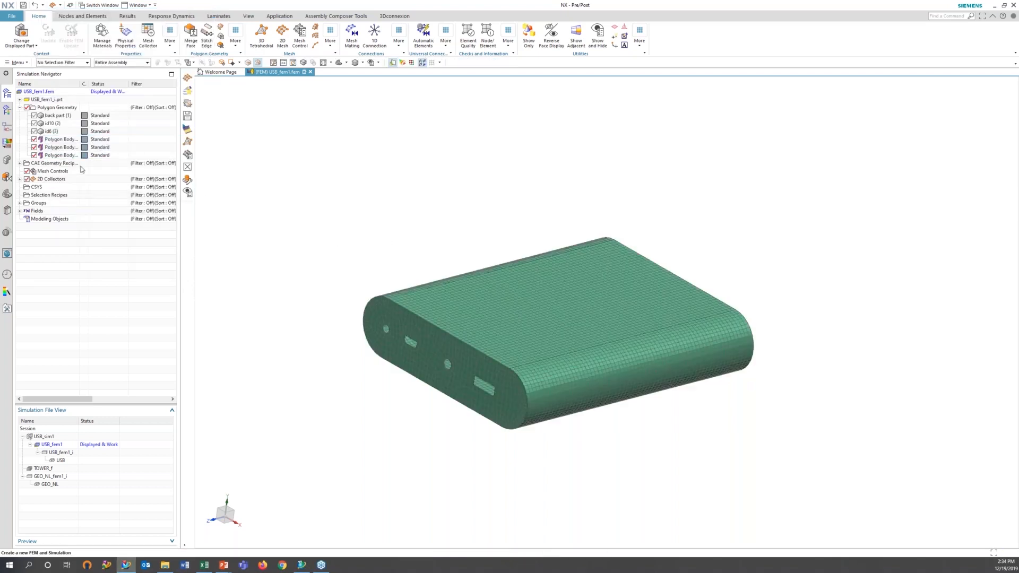
Set the thickness source in the 2D mesh's associated data to Midsurface.
click(20, 178)
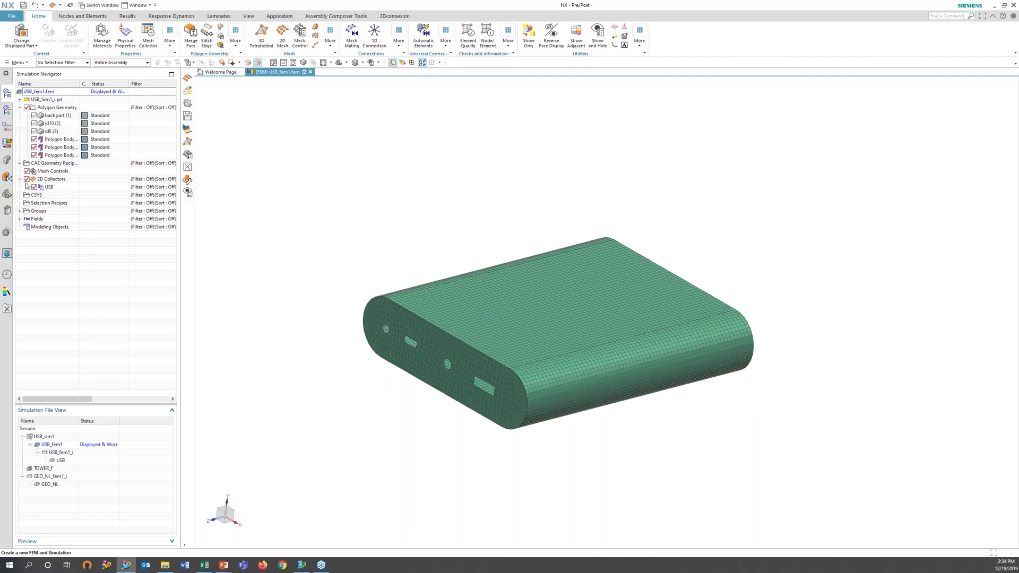
click(28, 187)
click(59, 195)
right_click(59, 196)
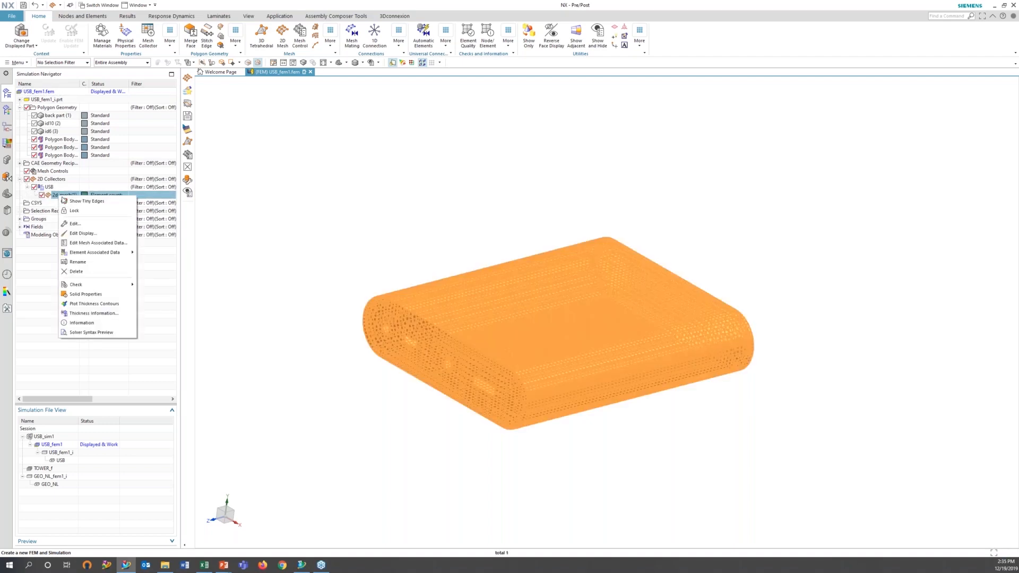
click(114, 242)
click(166, 136)
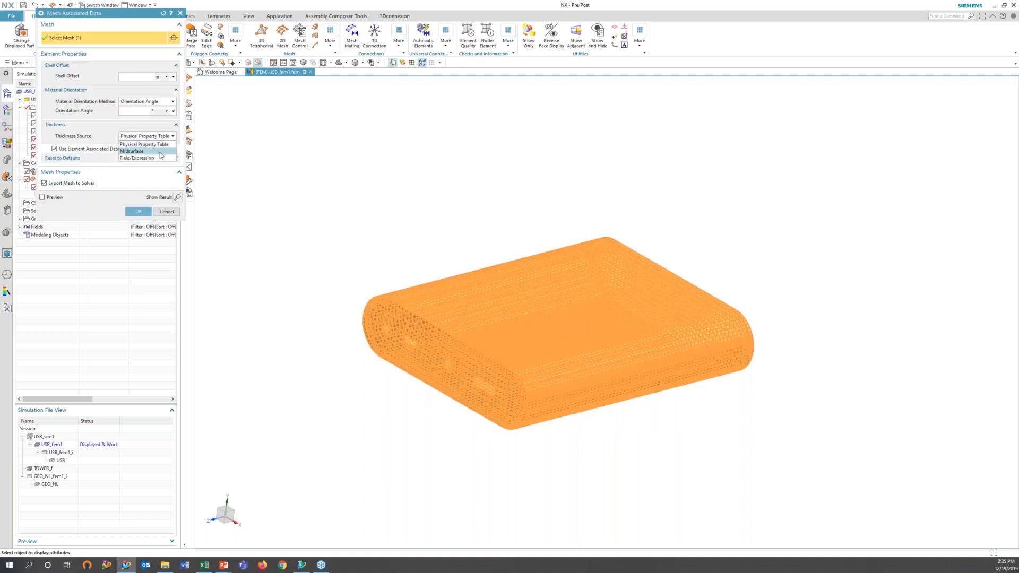
click(160, 151)
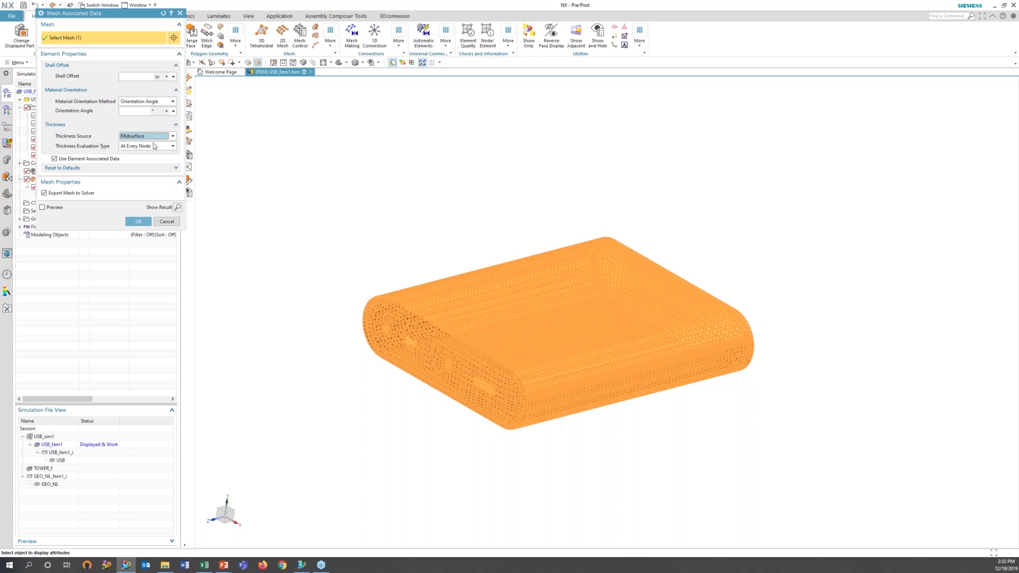
click(139, 222)
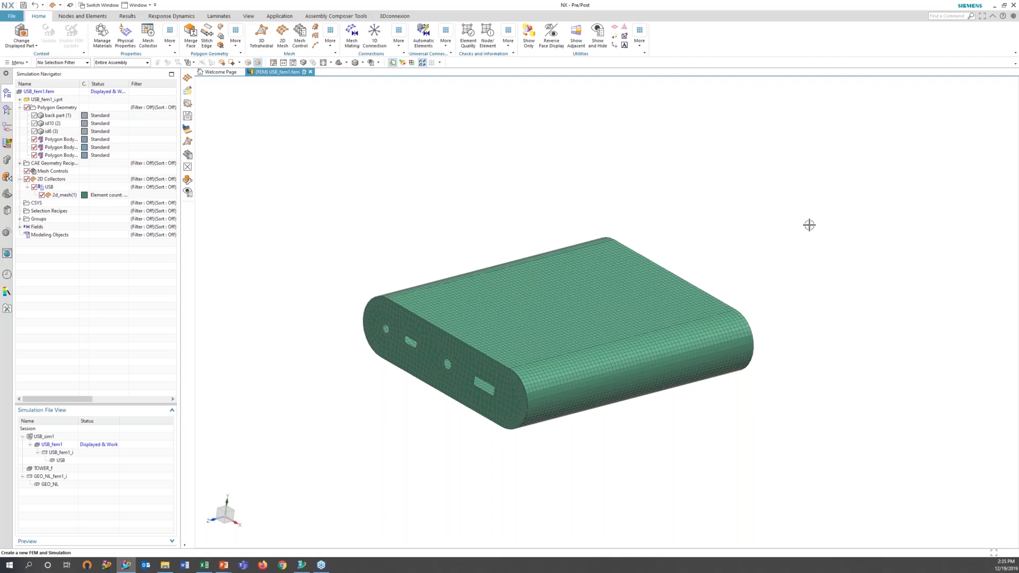
Make USB_sim1 the active simulation and apply a normal pressure of -60 to the part's large flat top face.
click(55, 437)
double_click(55, 438)
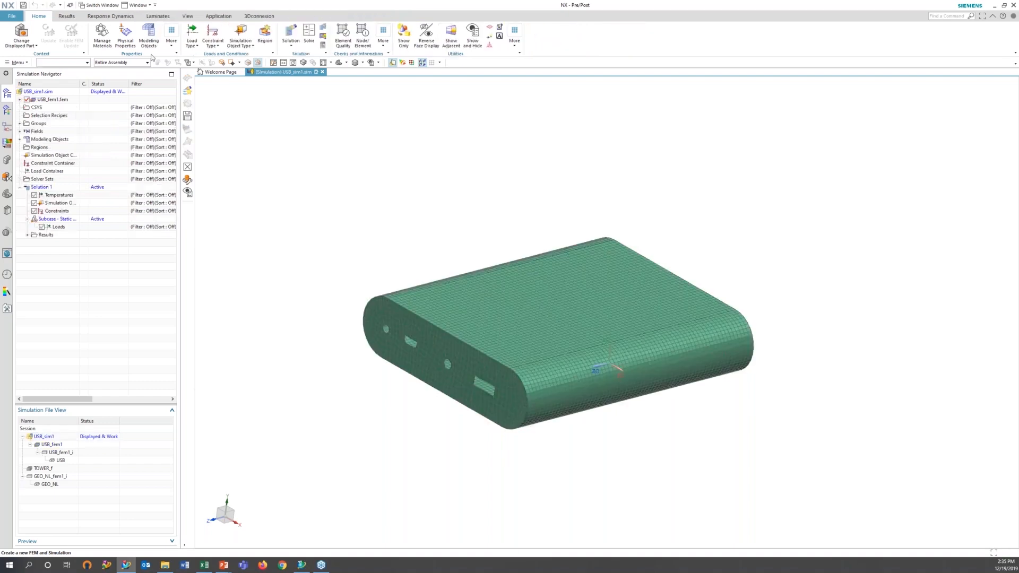
click(196, 46)
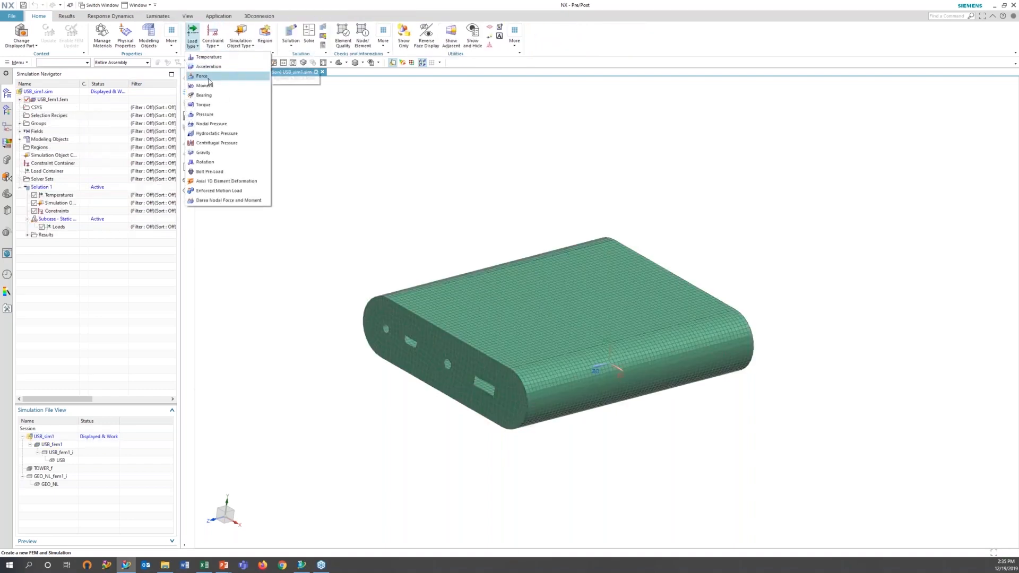
click(211, 119)
click(537, 313)
click(97, 164)
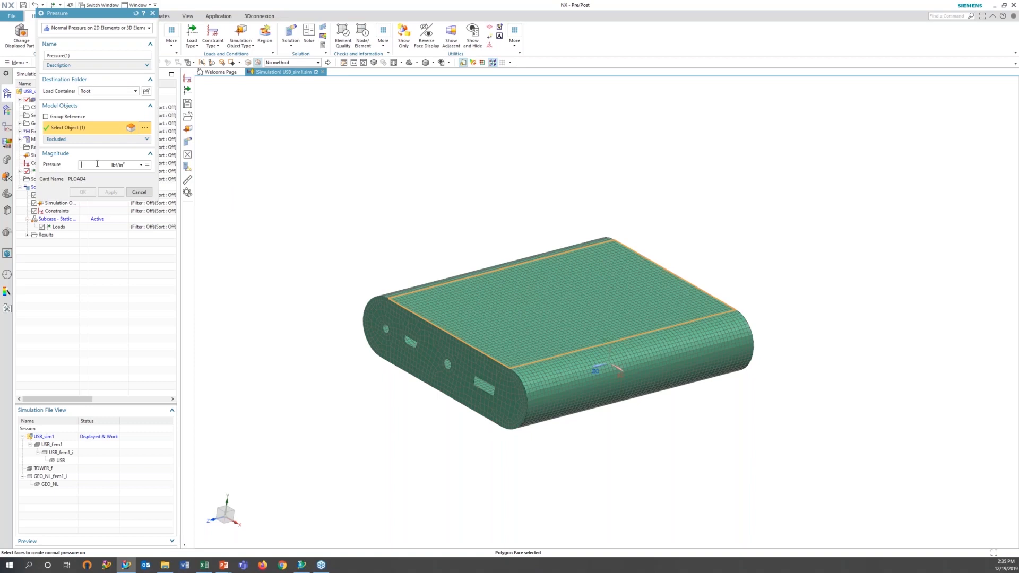
text(-60)
click(83, 192)
Apply a fixed constraint to the part's large flat bottom face, using the Polygon Face selection filter.
click(213, 46)
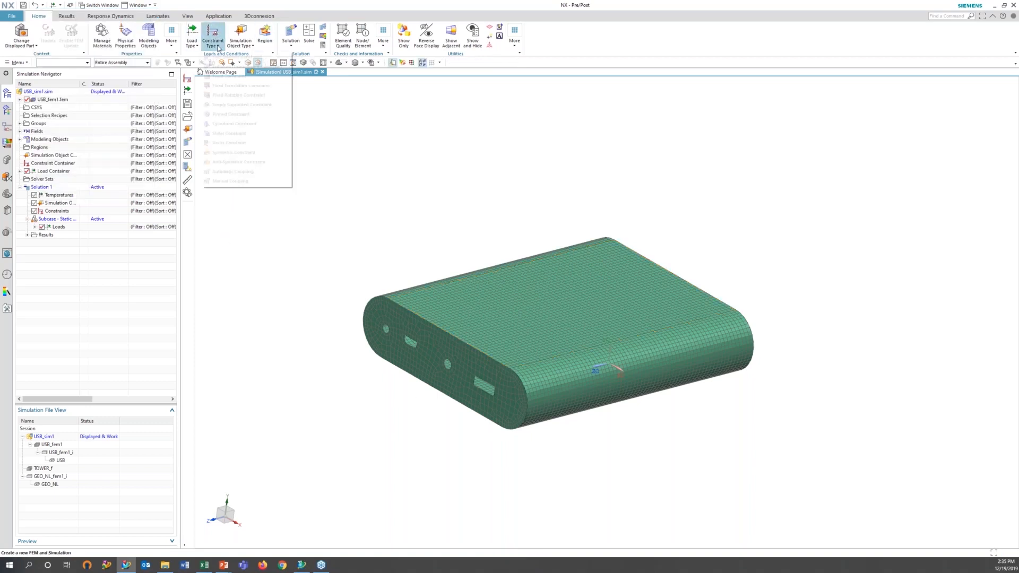
click(230, 76)
middle_drag(518, 420, 455, 255)
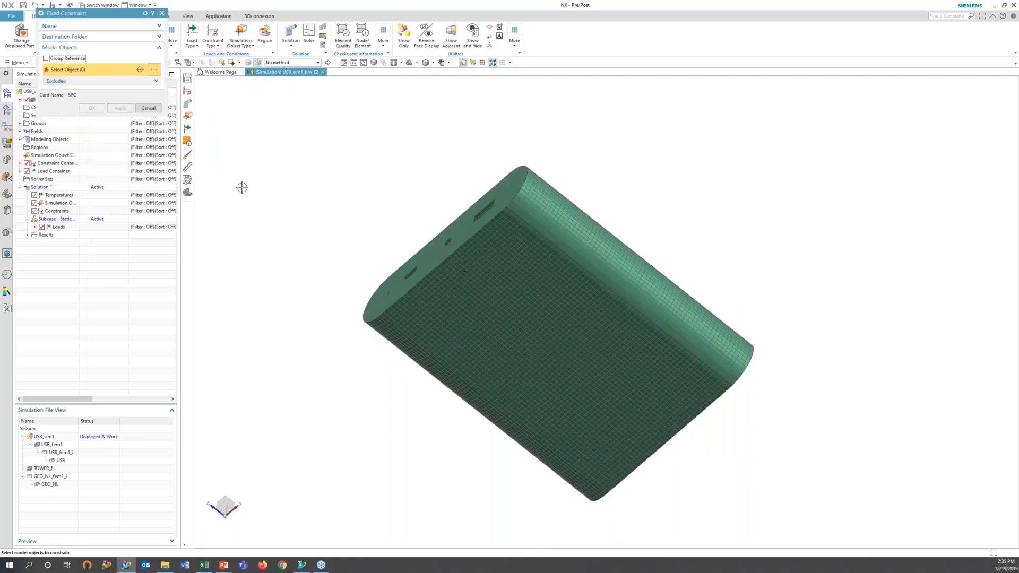
drag(110, 15, 241, 104)
click(87, 62)
click(68, 135)
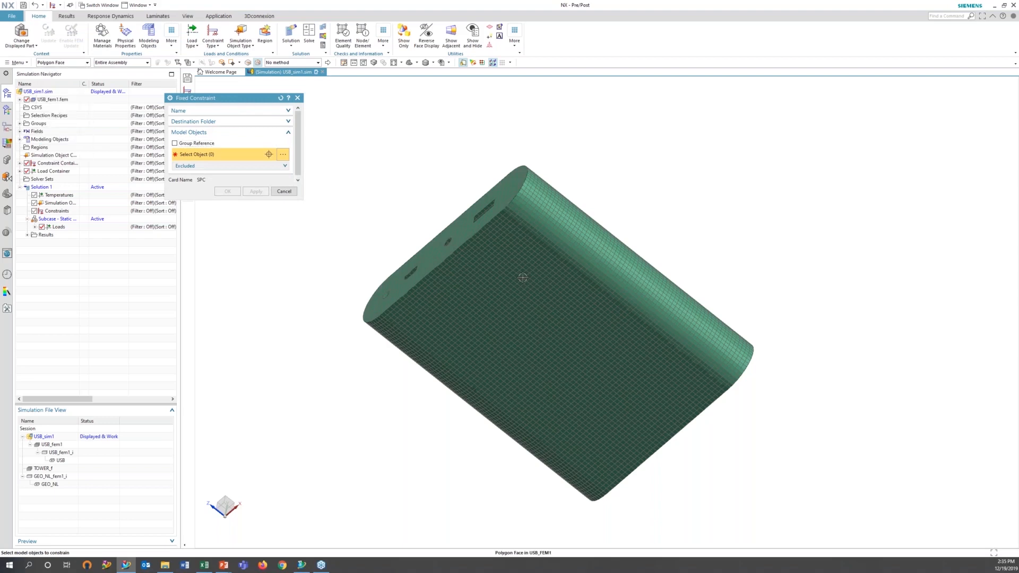
click(523, 278)
click(227, 191)
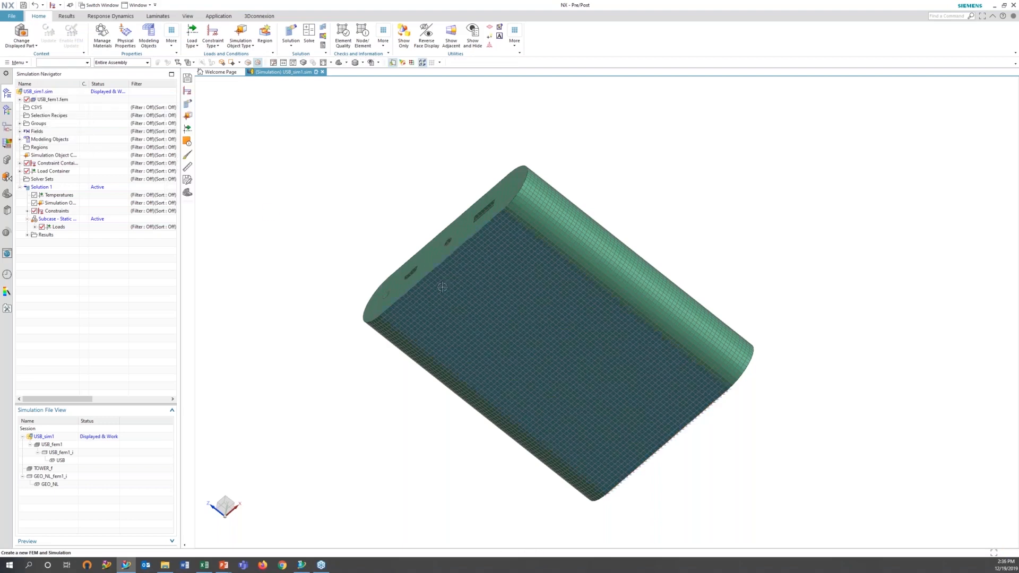
Check the constraint and load listed under Solution 1, solve it, and close the solver information and job monitor.
middle_drag(514, 202, 537, 289)
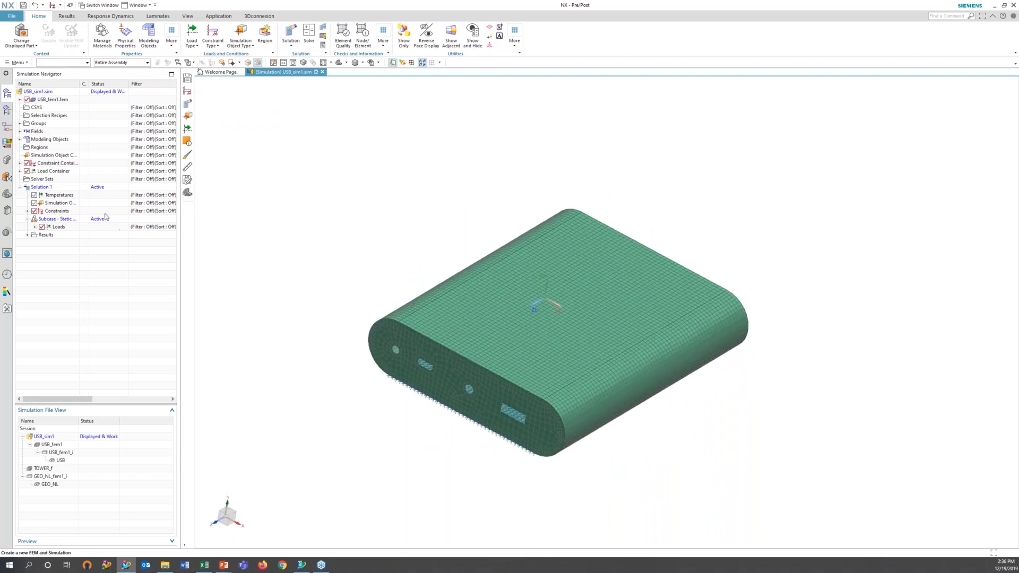
click(27, 210)
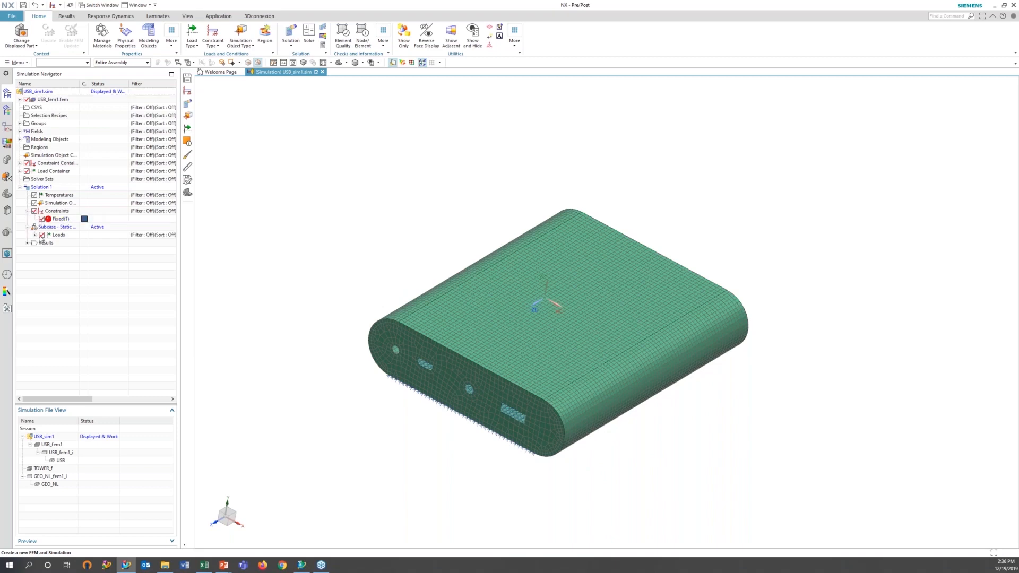
click(35, 235)
right_click(42, 190)
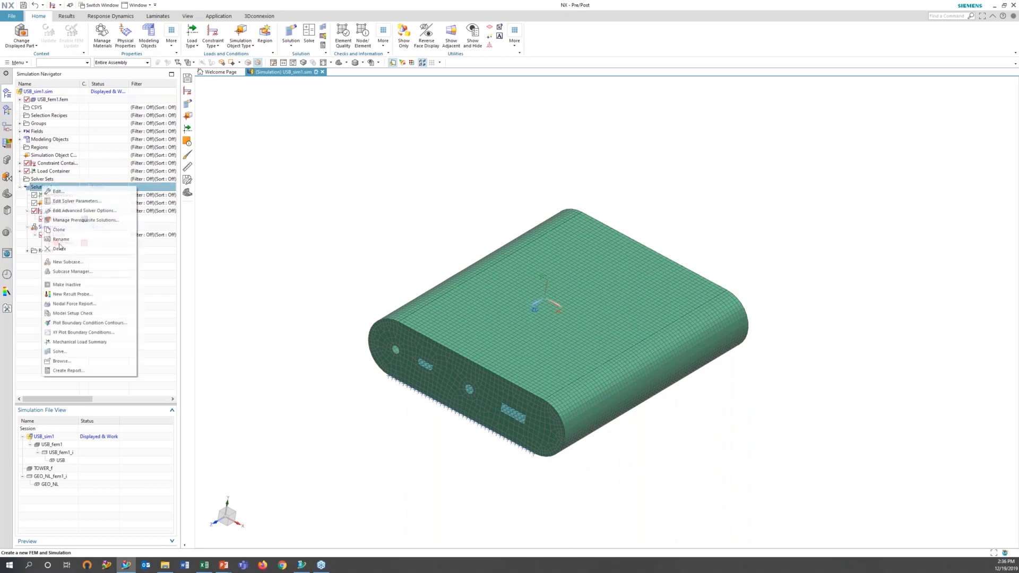
click(62, 348)
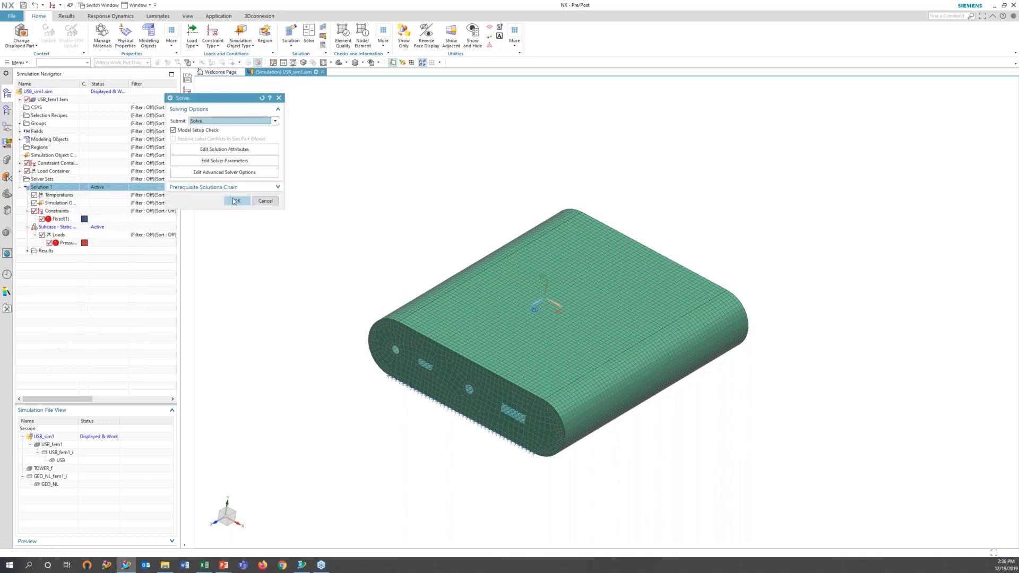
key(Return)
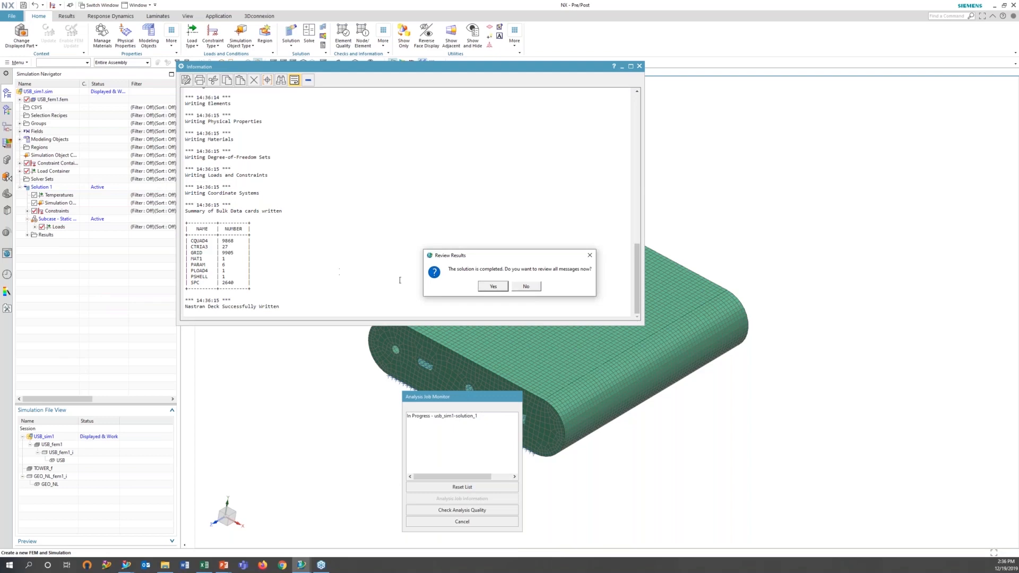
click(493, 287)
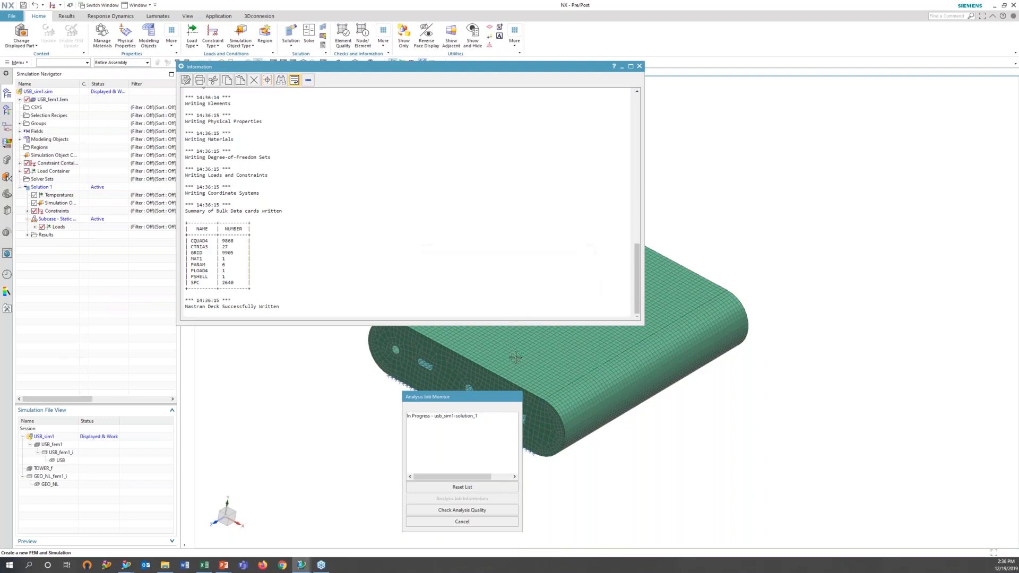
click(639, 66)
click(462, 521)
Plot Solution 1's nodal displacement magnitude and element-nodal Von-Mises stress, and return to the simulation model.
double_click(46, 235)
click(29, 108)
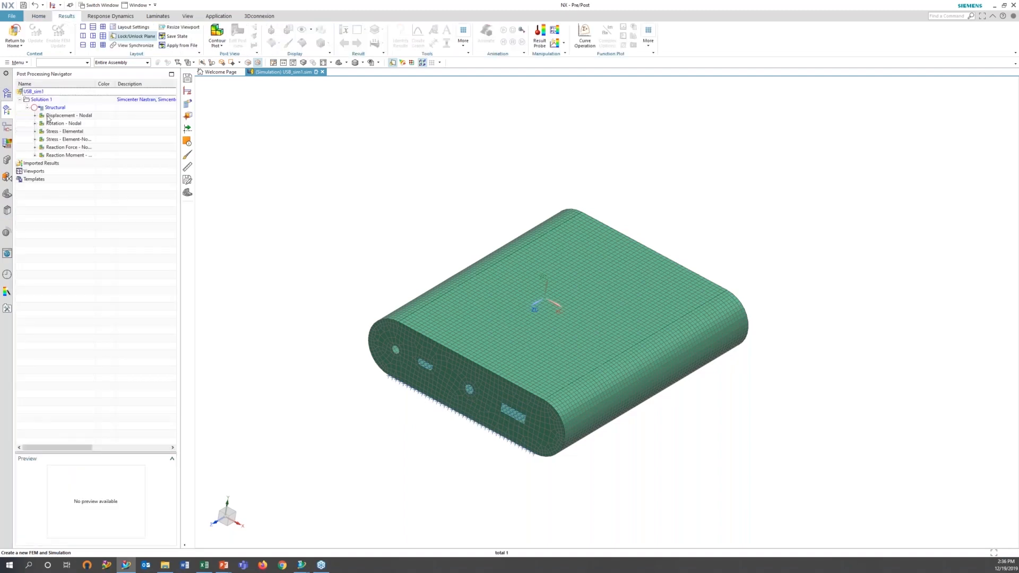
click(35, 116)
double_click(66, 148)
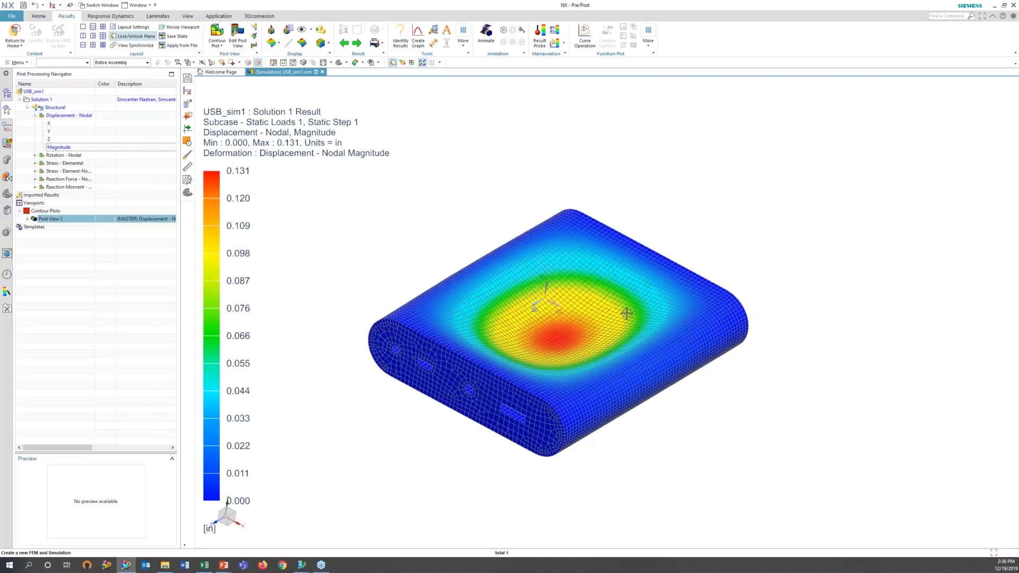
click(35, 171)
click(55, 291)
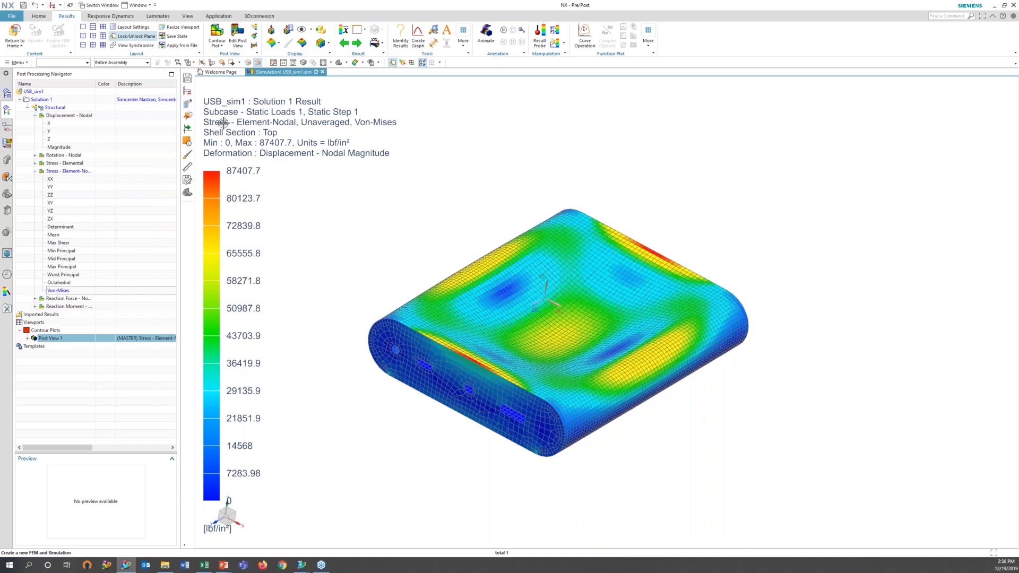
click(14, 35)
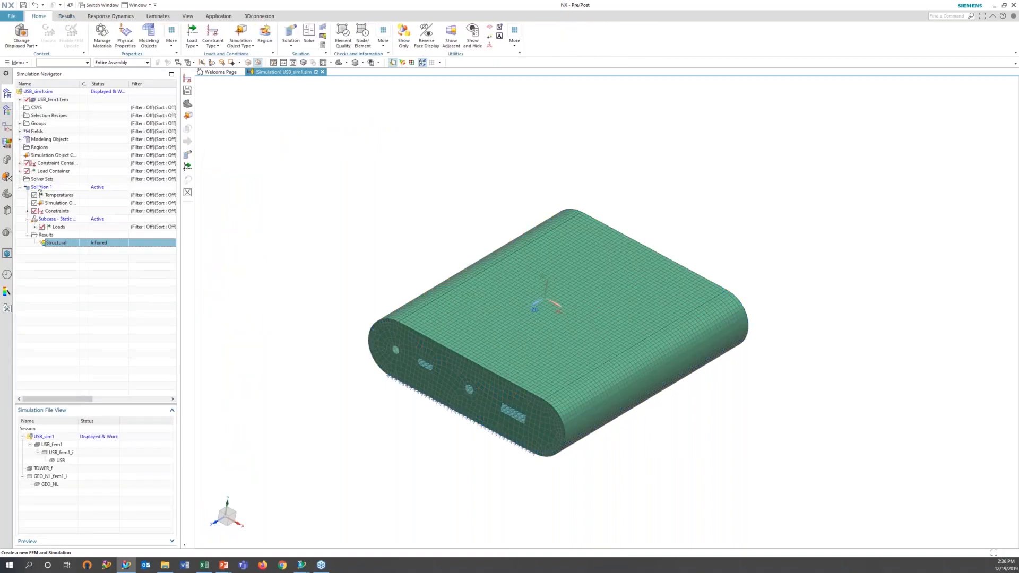
Create a Simcenter Nastran structural solution using SOL 106 Nonlinear Statics - Global Constraints.
click(291, 37)
click(301, 57)
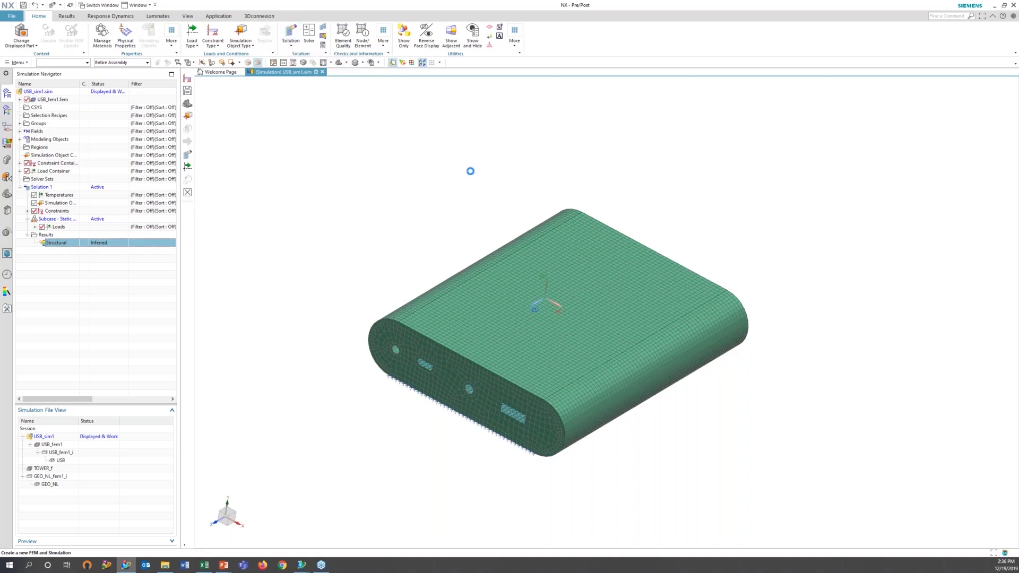
click(285, 163)
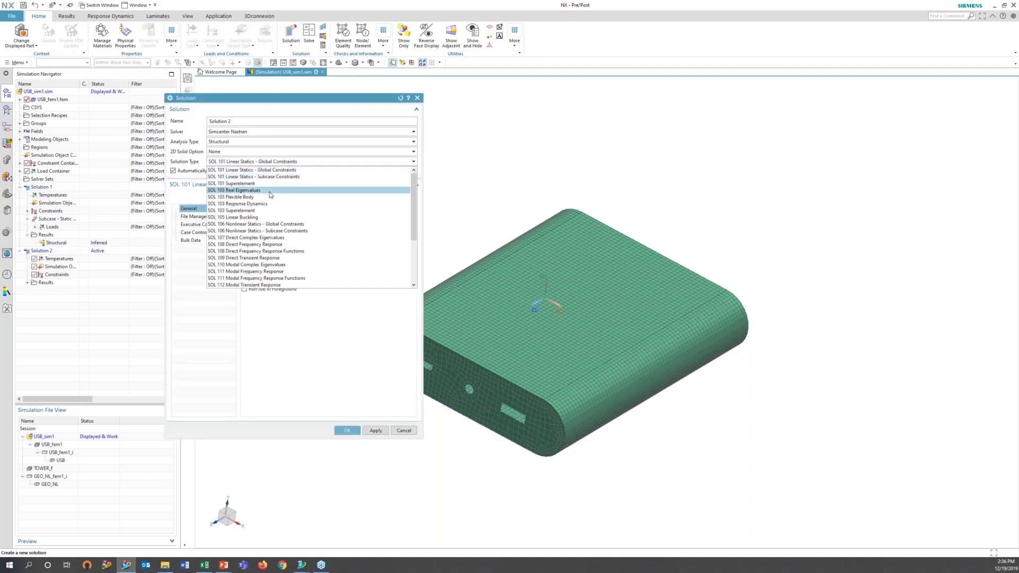
click(298, 224)
click(350, 430)
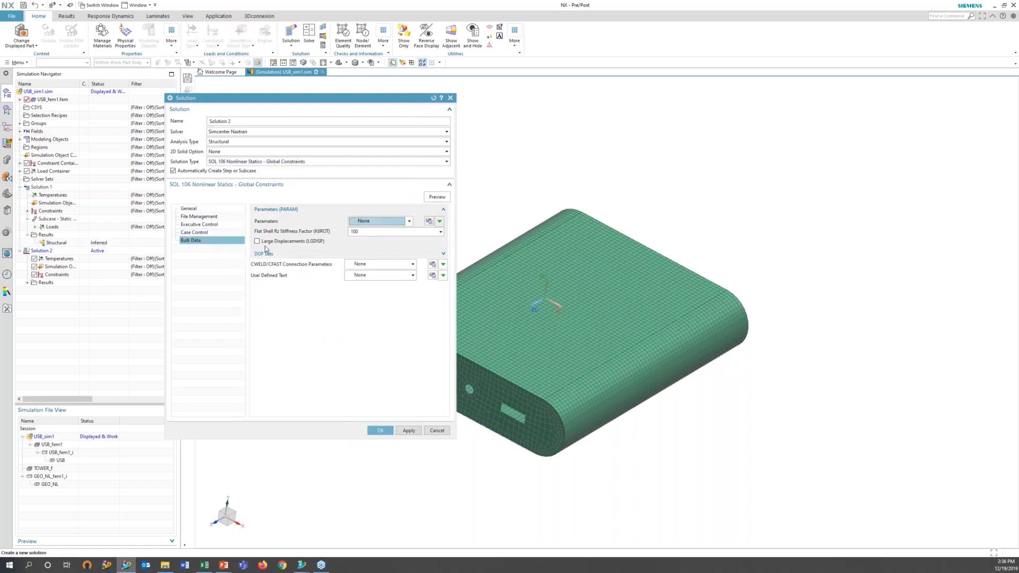
Set the new solution's nonlinear parameters to 1 increment with the intermediate output flag at NO, and accept the solution settings.
click(200, 232)
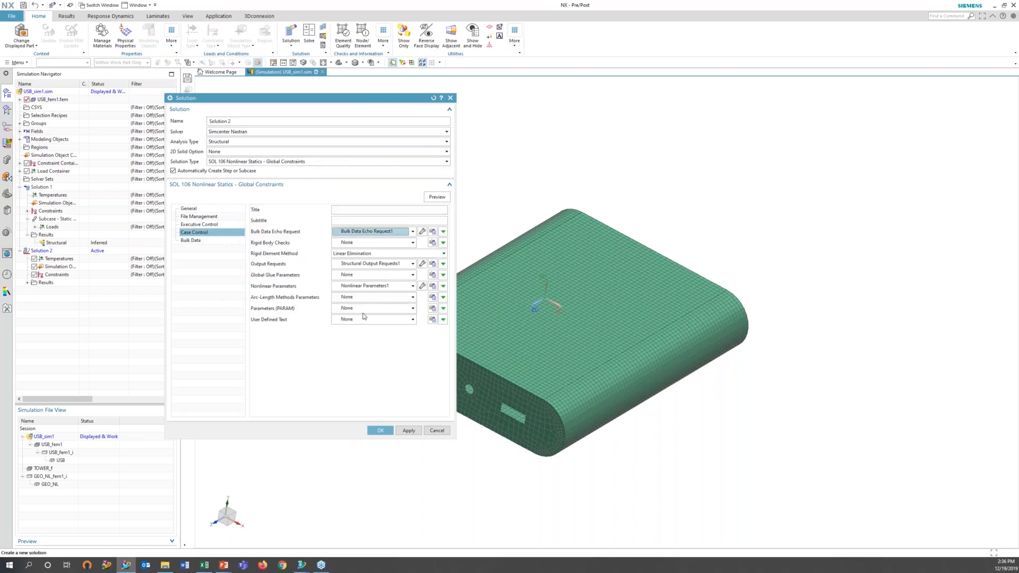
click(422, 285)
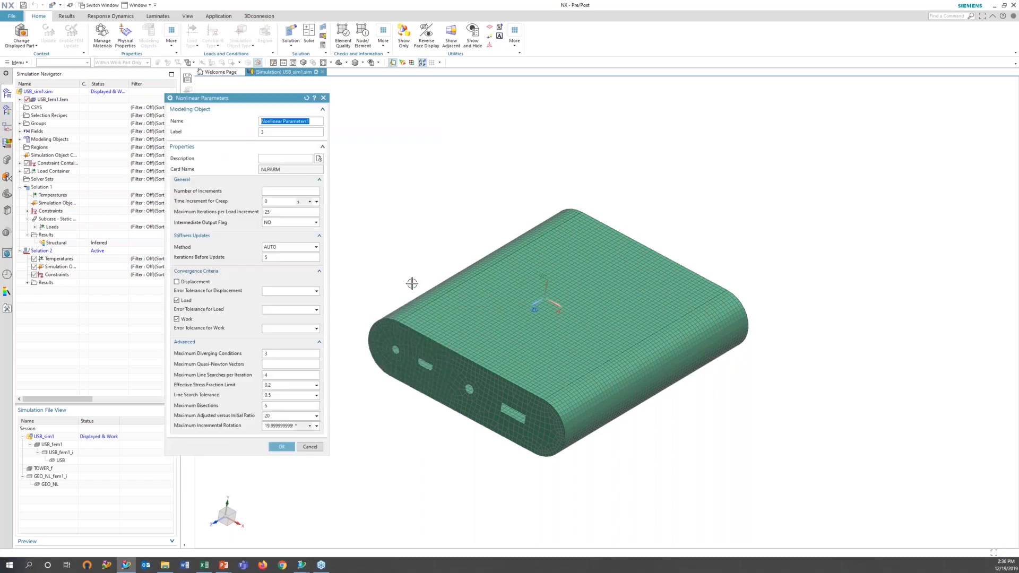
click(280, 192)
click(317, 223)
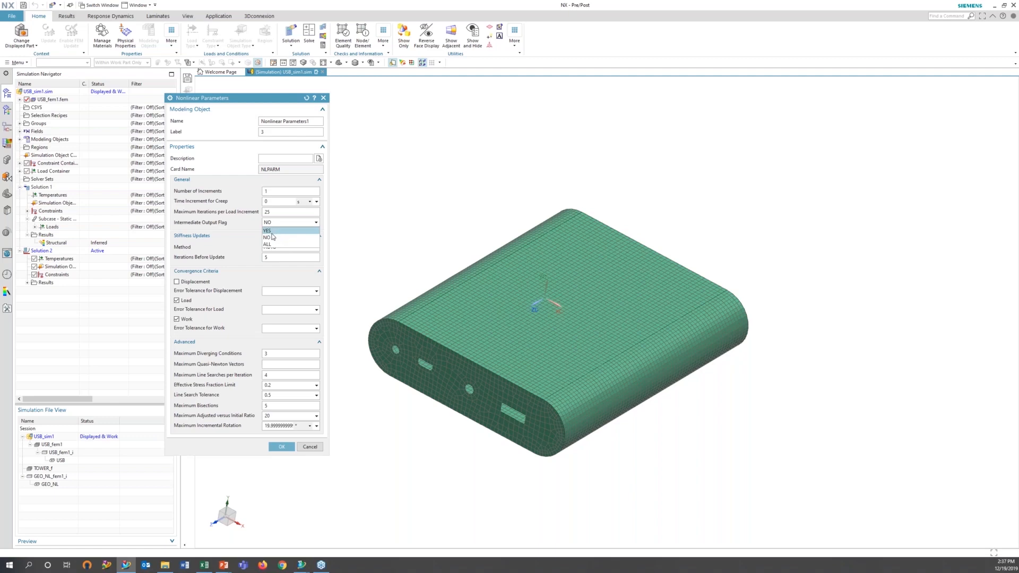
click(272, 237)
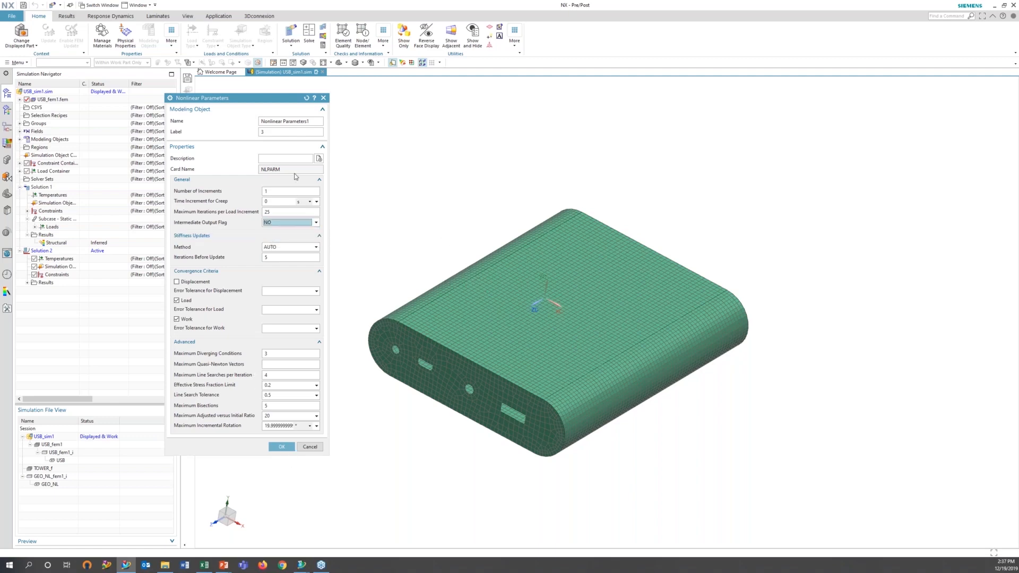
click(286, 193)
click(282, 446)
click(380, 430)
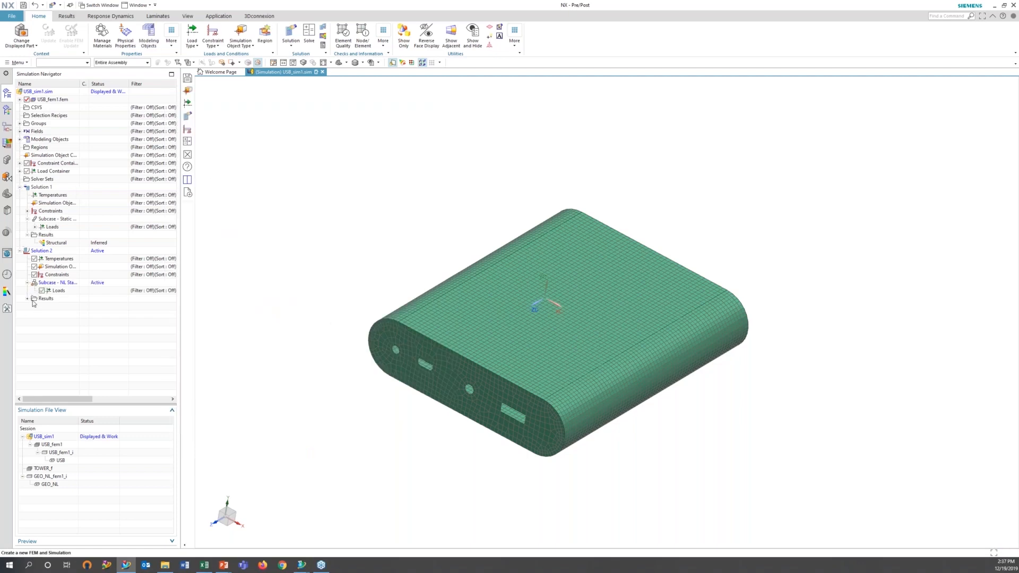
Add the existing pressure load and fixed constraint to the nonlinear Solution 2.
click(20, 171)
drag(53, 178, 51, 299)
click(20, 163)
drag(63, 172, 62, 292)
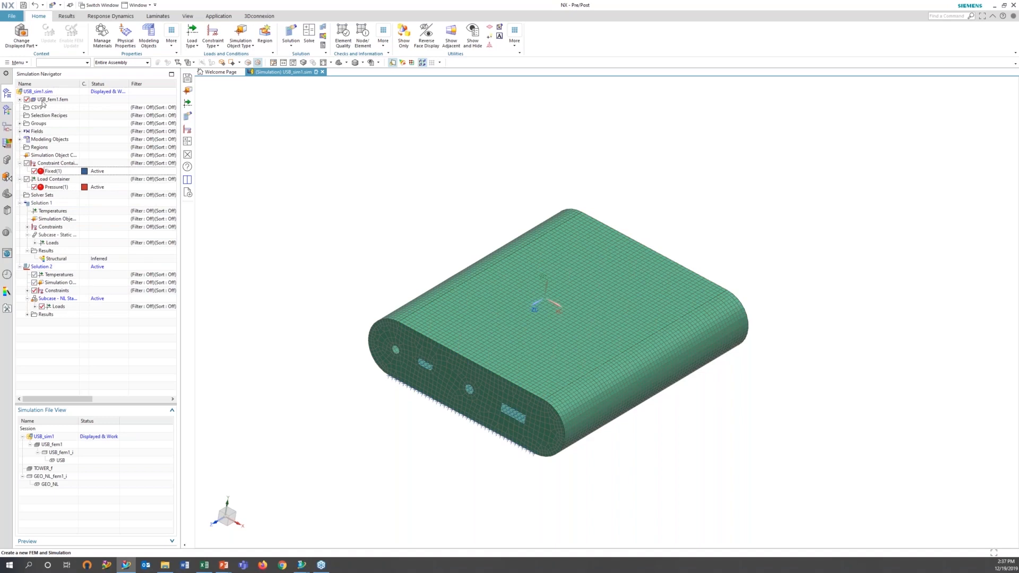
In USB_fem1, set Material 1 of the USB mesh collector's PSHELL1 property to Isotropic material_H.
double_click(43, 101)
click(20, 133)
click(27, 139)
click(54, 139)
right_click(53, 140)
key(Escape)
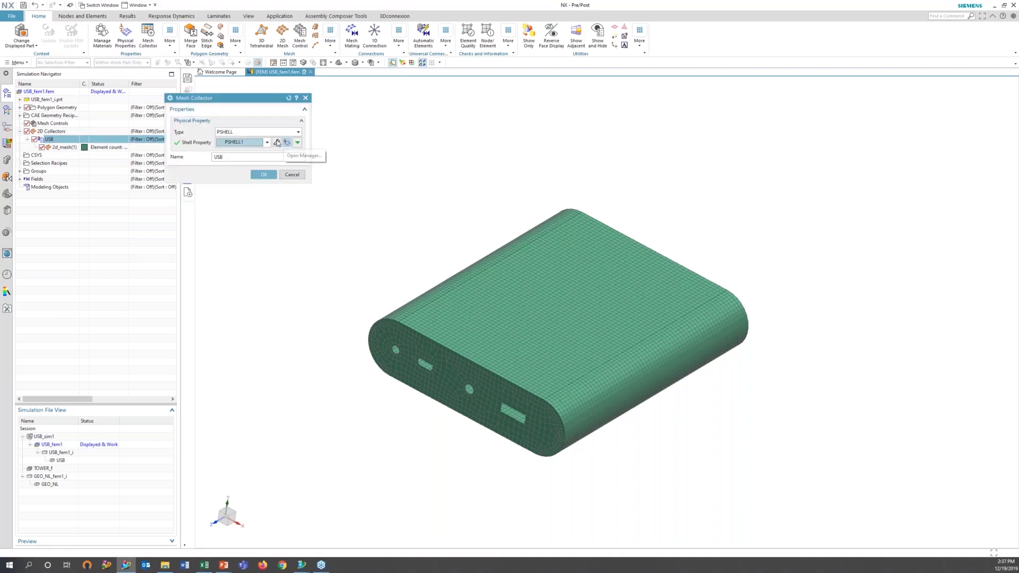
click(290, 142)
click(303, 179)
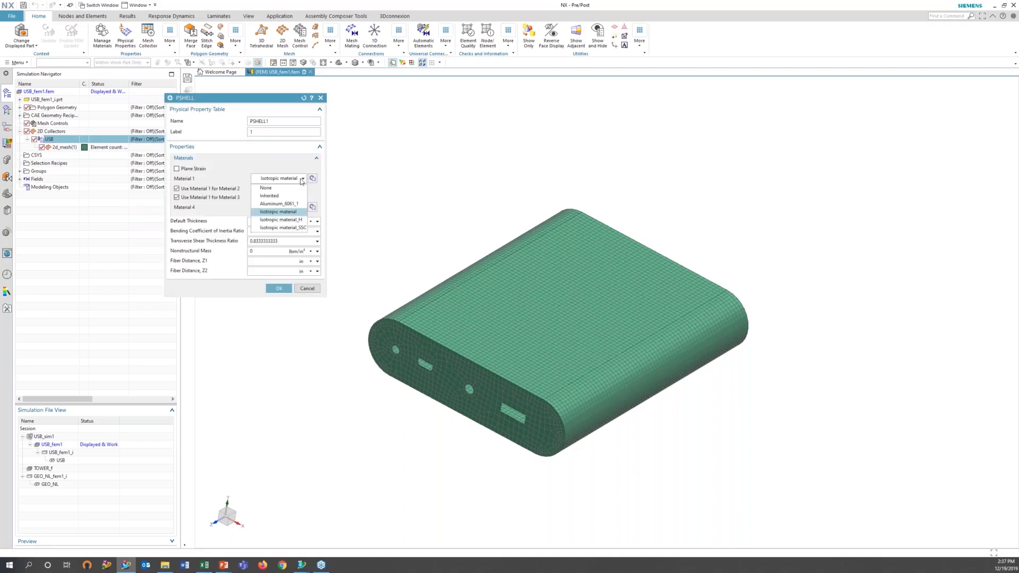
click(297, 220)
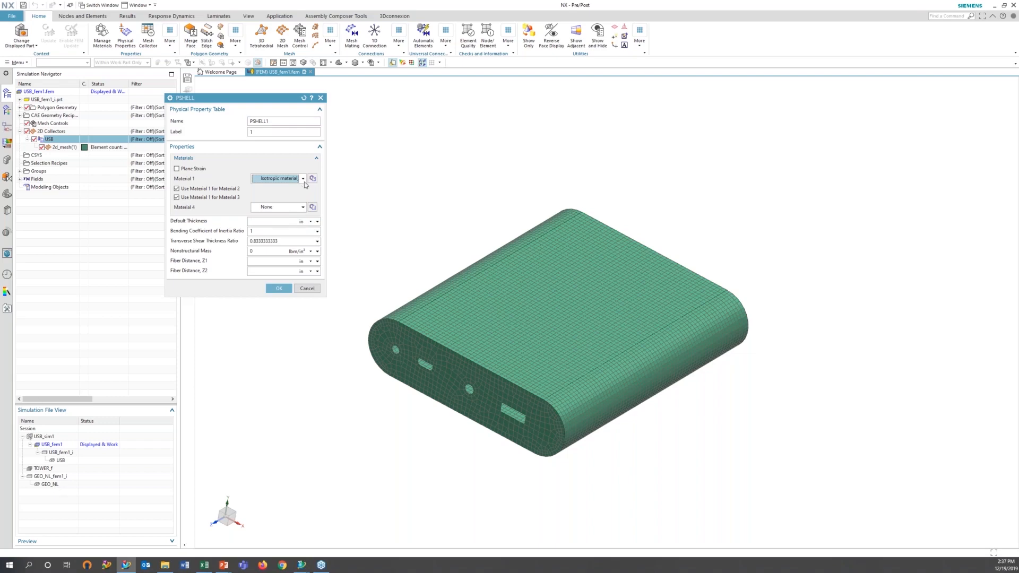
click(278, 288)
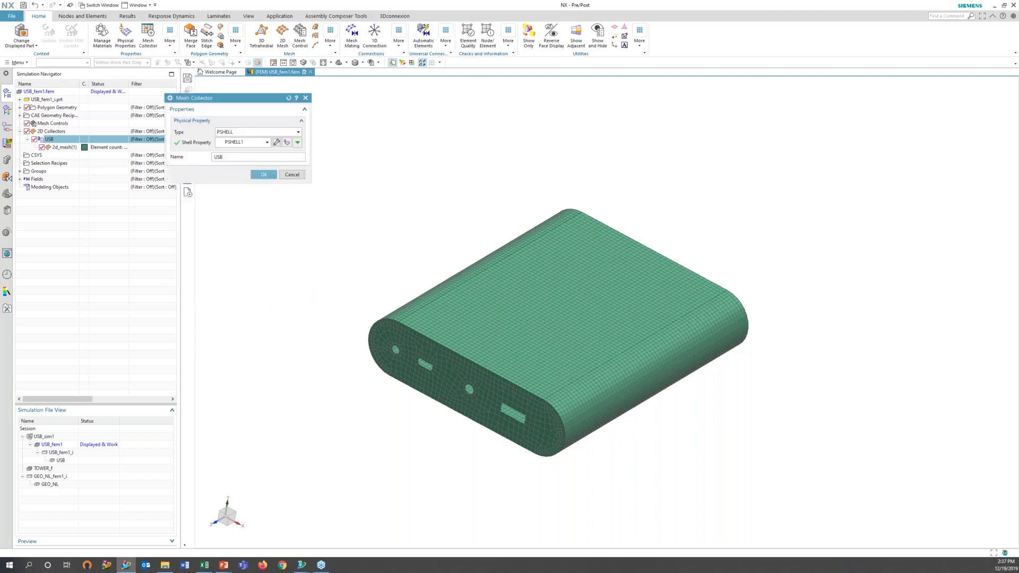
click(265, 173)
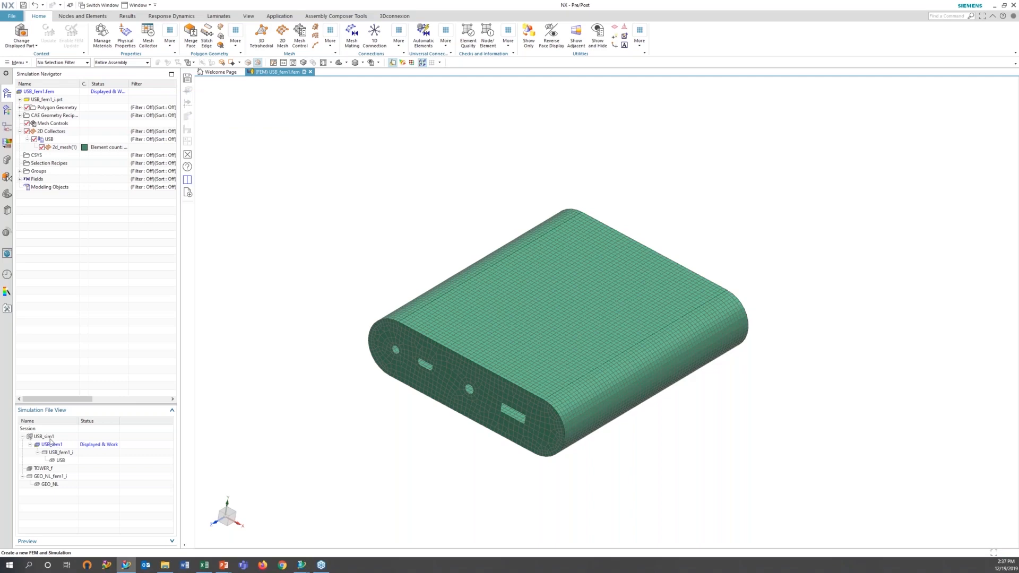
Return to the USB_sim1 simulation and rename Solution 2 as Solution 106.
double_click(48, 437)
click(38, 196)
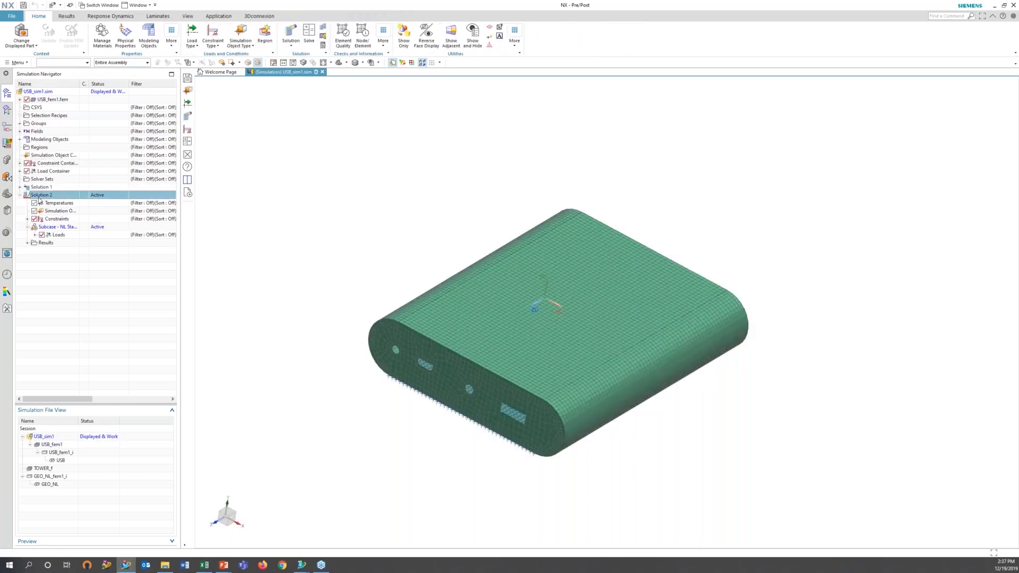
right_click(39, 200)
click(56, 204)
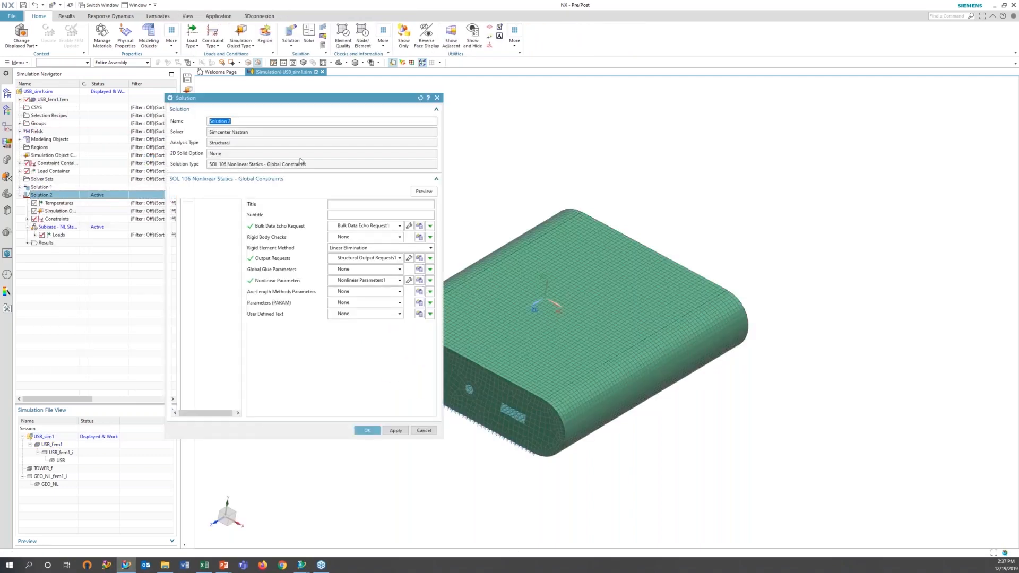
text(6)
key(Return)
click(367, 430)
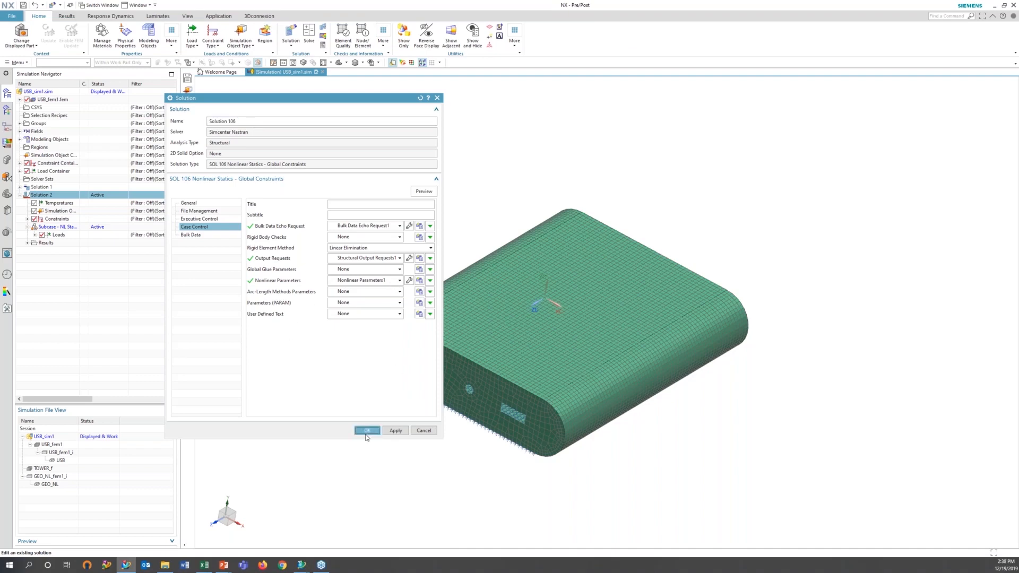
Solve Solution 106.
click(44, 196)
right_click(45, 197)
click(87, 367)
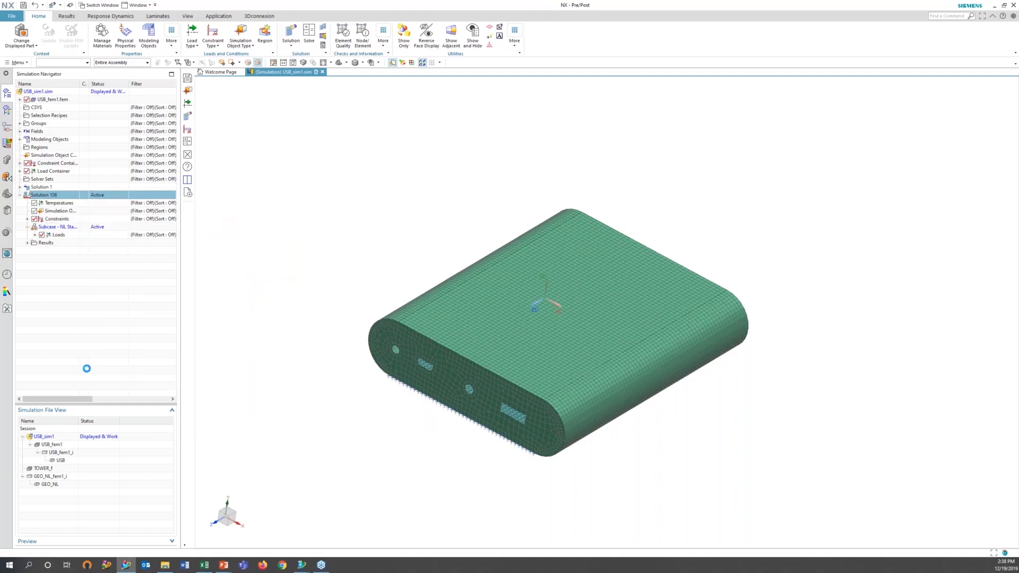
click(238, 200)
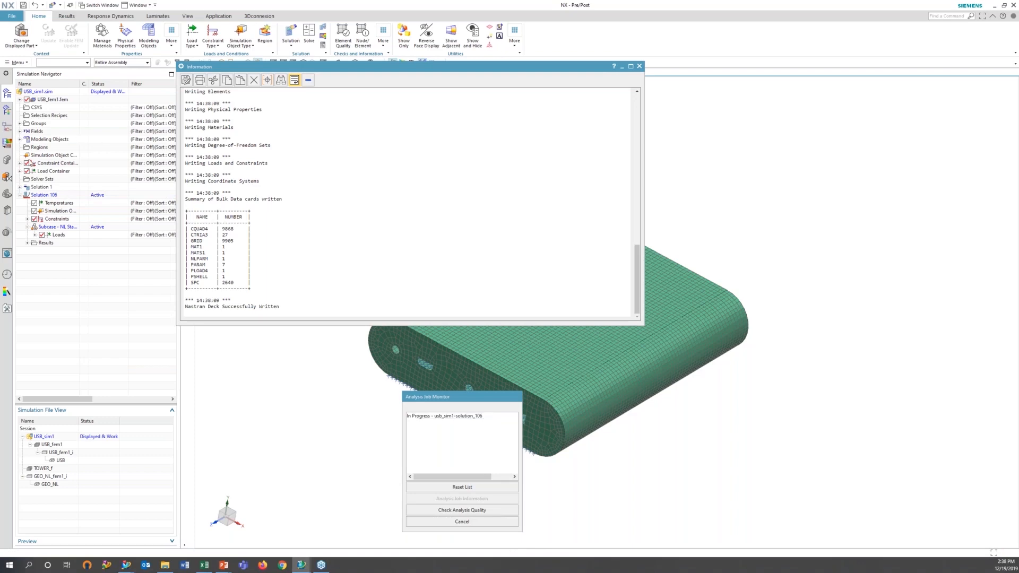
Review the solver's matrix, nonlinear iteration and load step convergence graphs, and close the solver, information and job monitor windows.
click(357, 52)
mouse_move(380, 68)
click(425, 68)
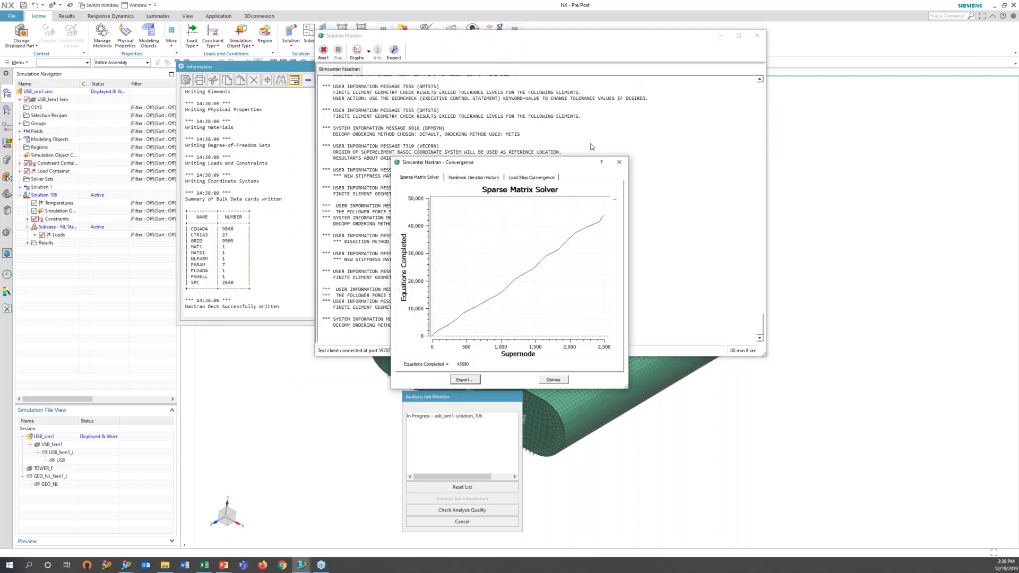
click(487, 178)
click(531, 178)
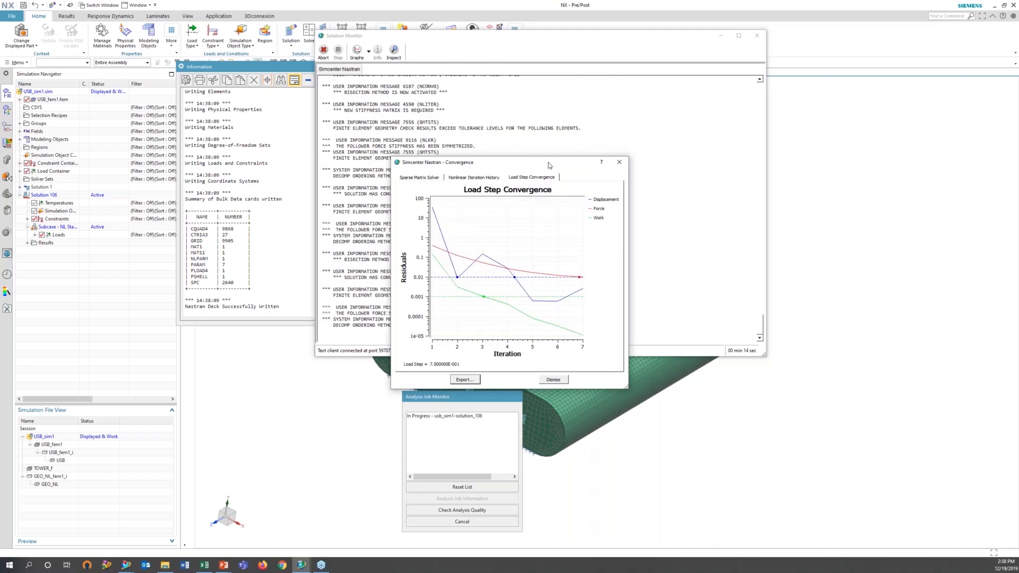
drag(548, 162, 801, 126)
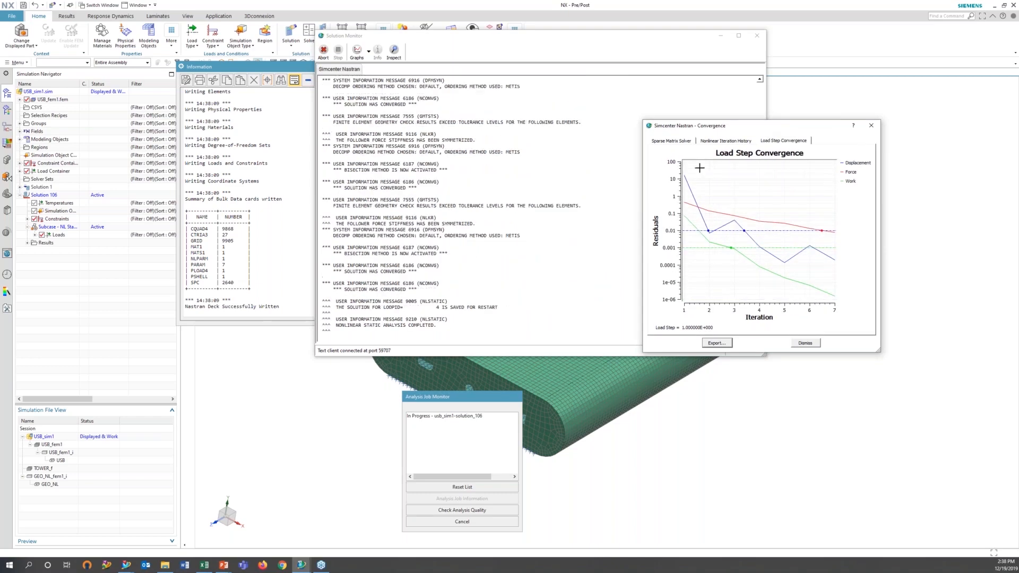
click(495, 288)
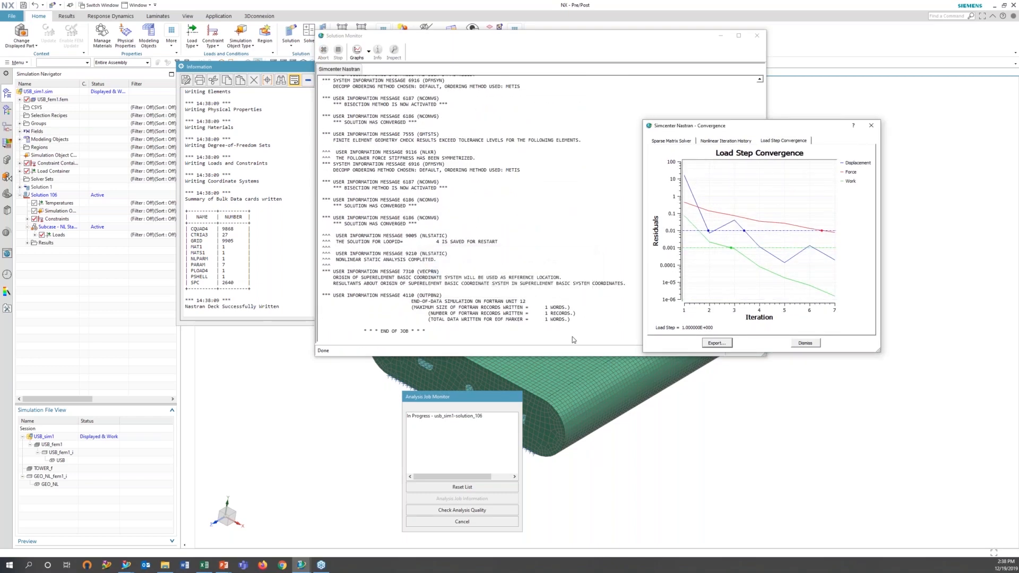
click(871, 125)
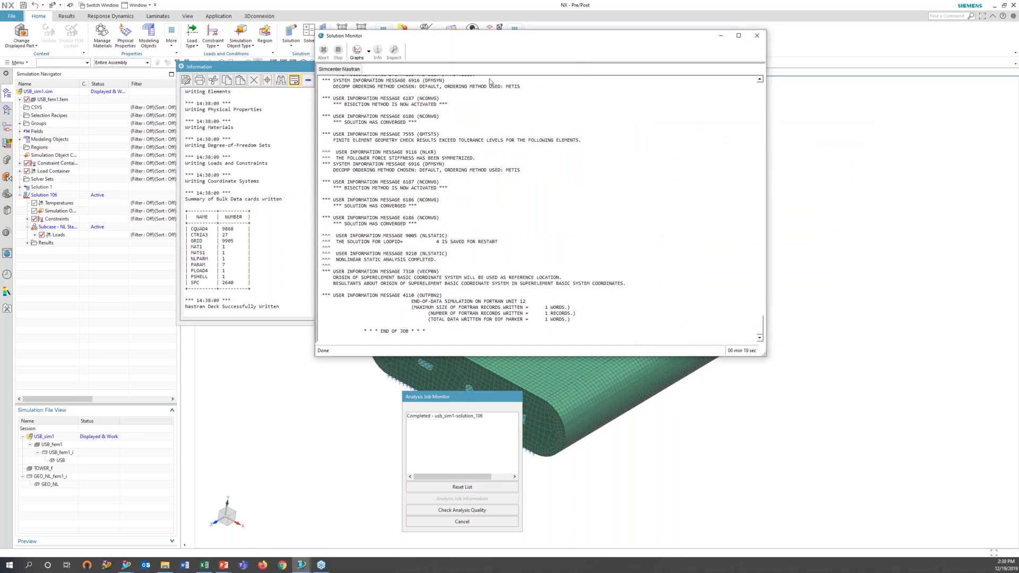
click(757, 36)
click(641, 67)
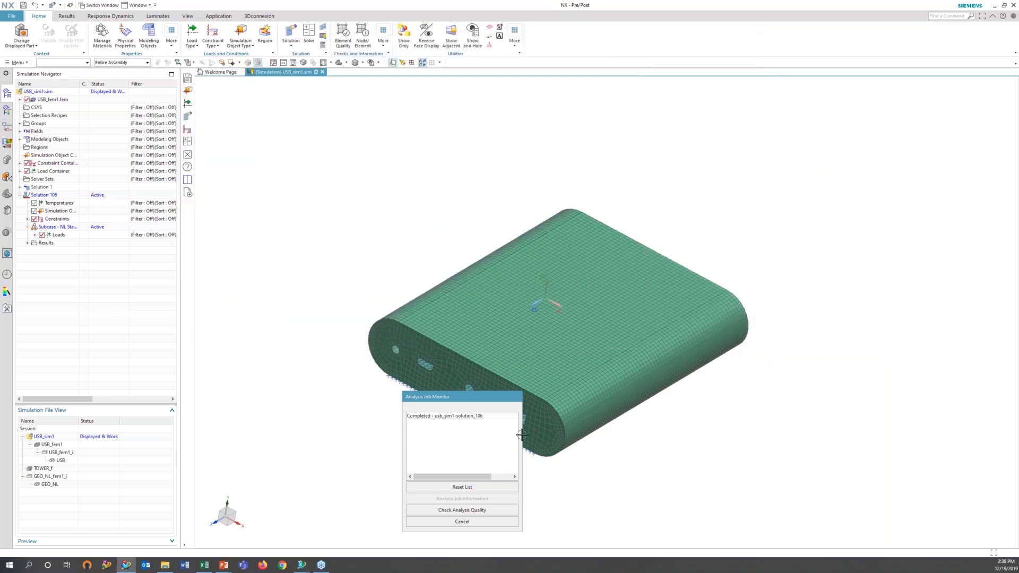
click(462, 522)
Load Solution 106's structural results and plot its element-nodal Von-Mises stress.
click(27, 243)
double_click(50, 251)
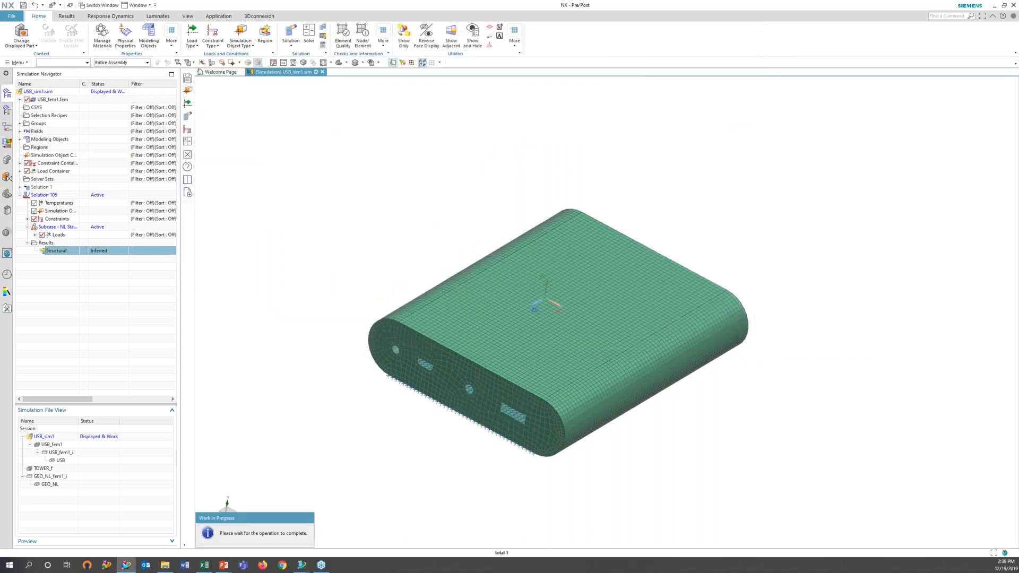
click(27, 323)
scroll(44, 349, down, 1)
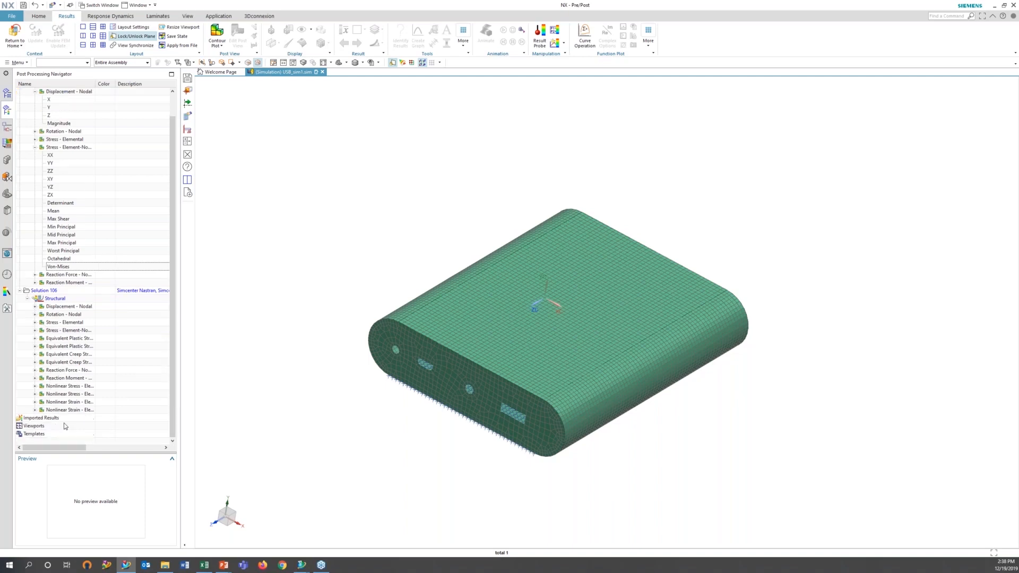
click(40, 331)
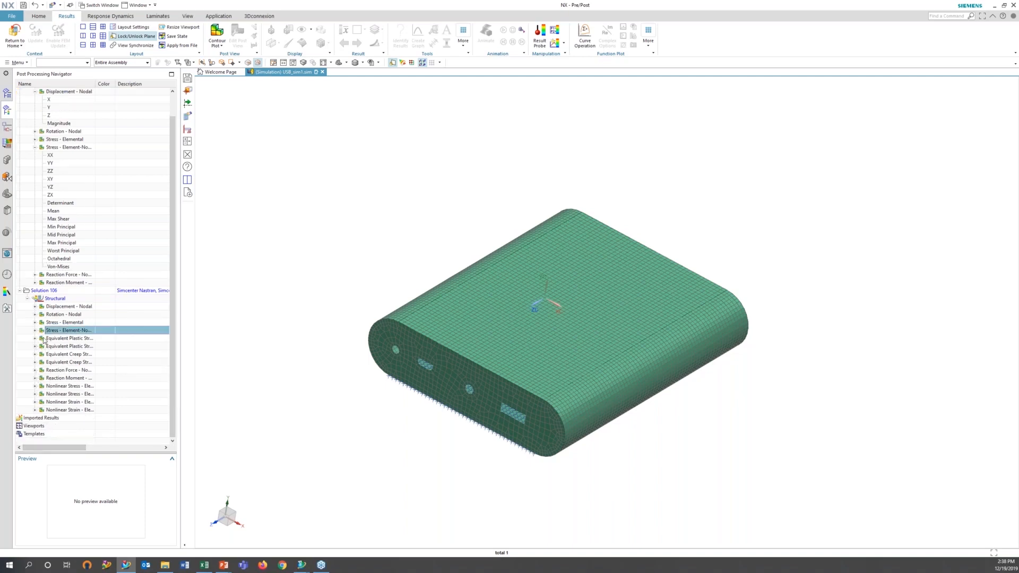
click(36, 331)
double_click(63, 434)
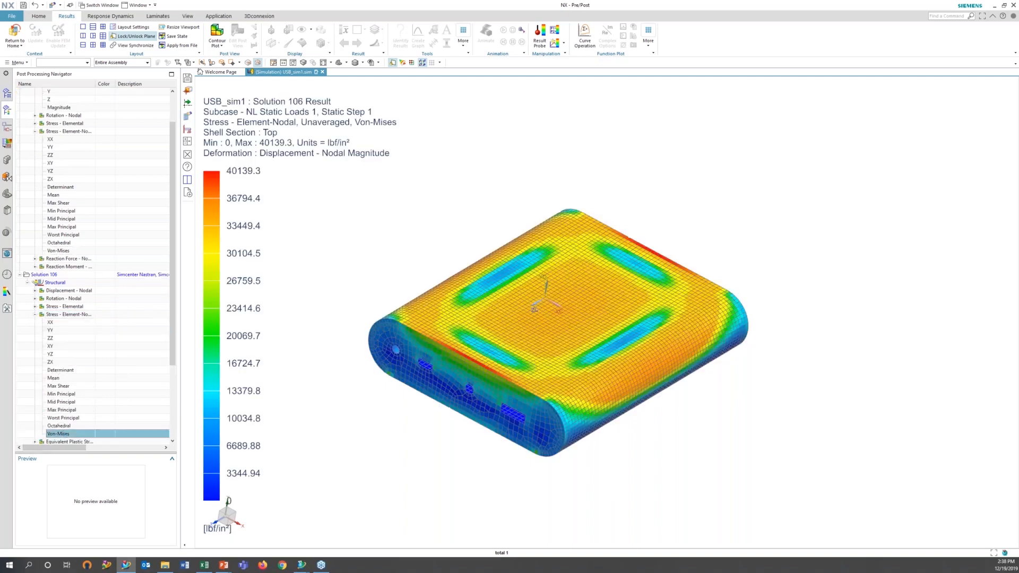
Split the view side by side and plot Solution 1's element-nodal Von-Mises stress beside the Solution 106 plot for comparison.
click(82, 36)
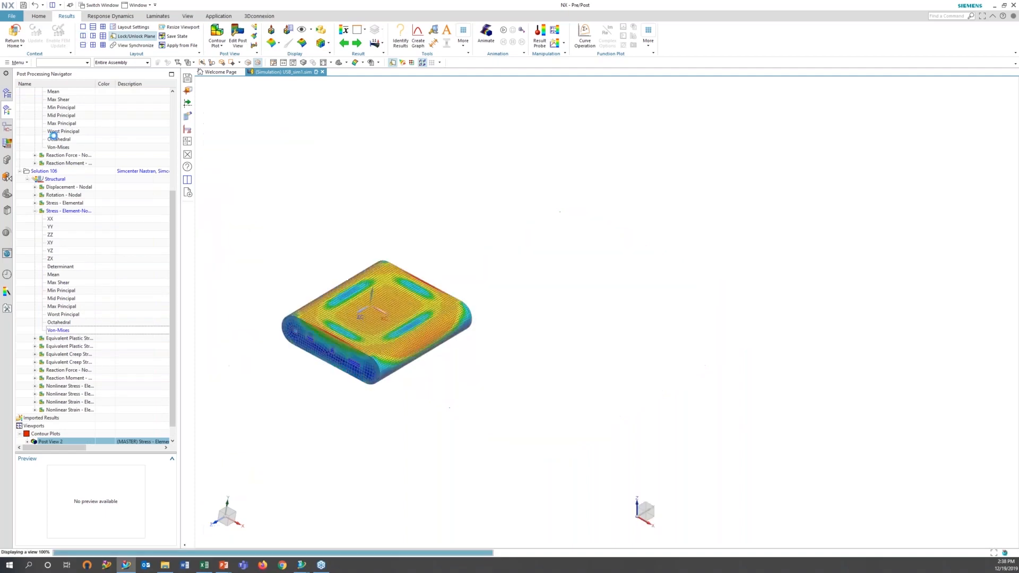
right_click(64, 149)
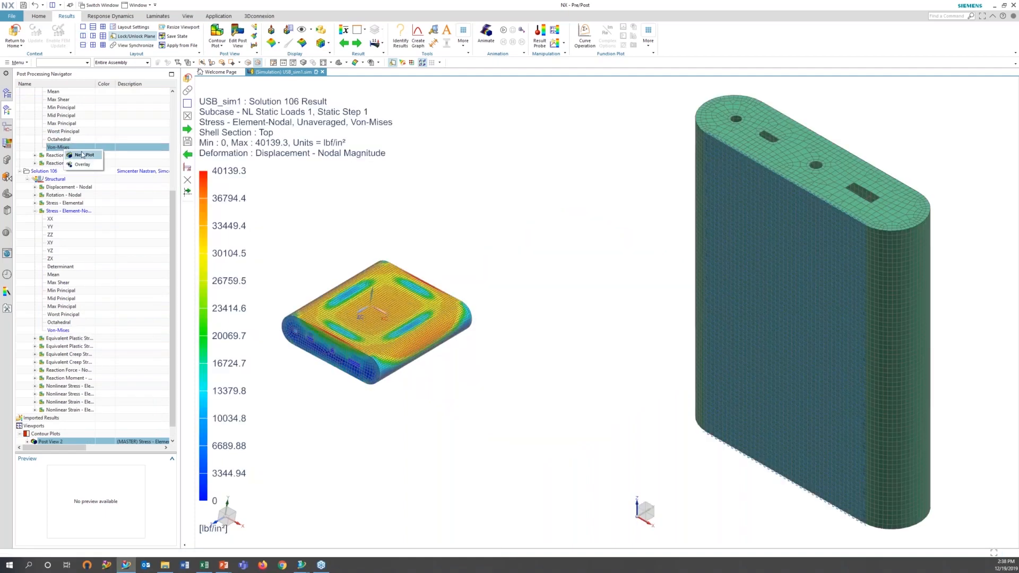
click(82, 155)
middle_drag(796, 266, 679, 295)
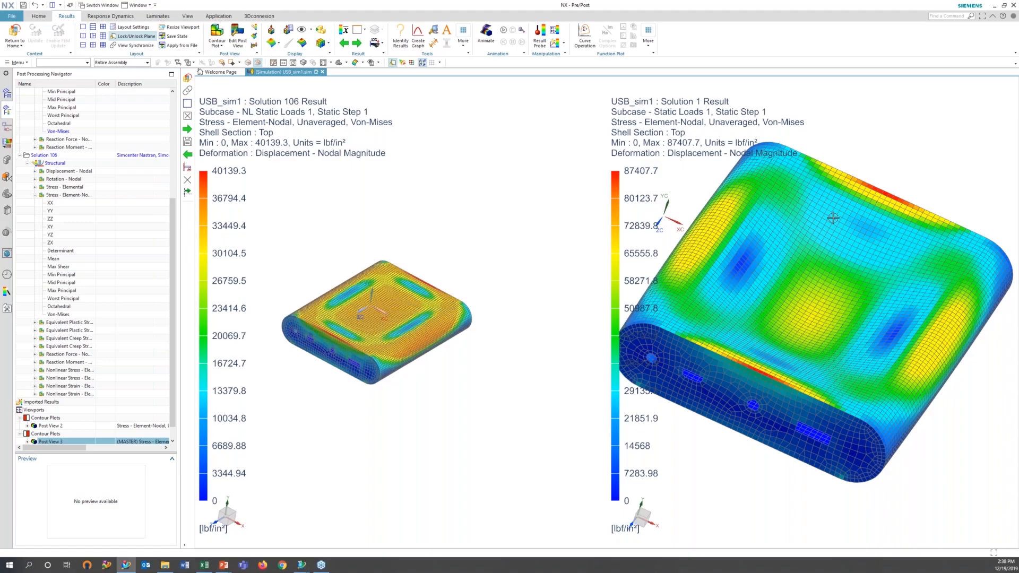
Switch to the PowerPoint presentation and show its Conclusion slide.
key(alt+Tab)
click(356, 310)
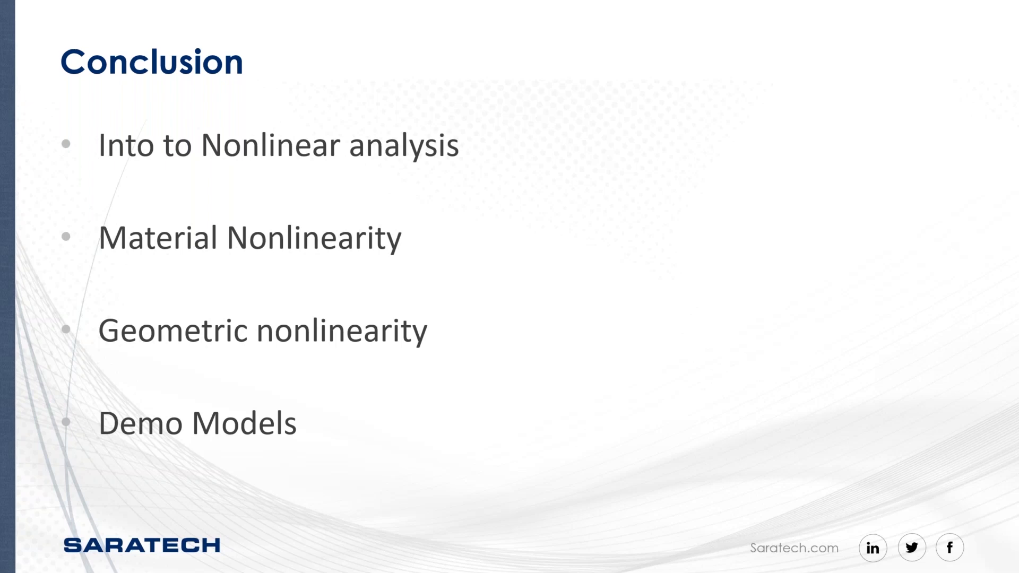
key(Right)
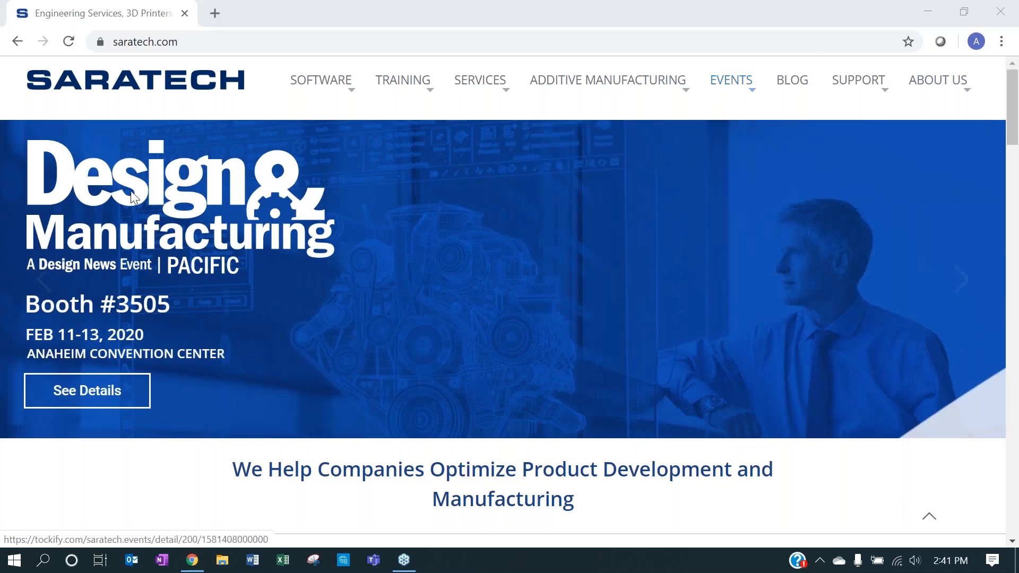
Open Saratech's Customer Enablement Series events page and view the registration section for the entire 2020 series.
mouse_move(728, 91)
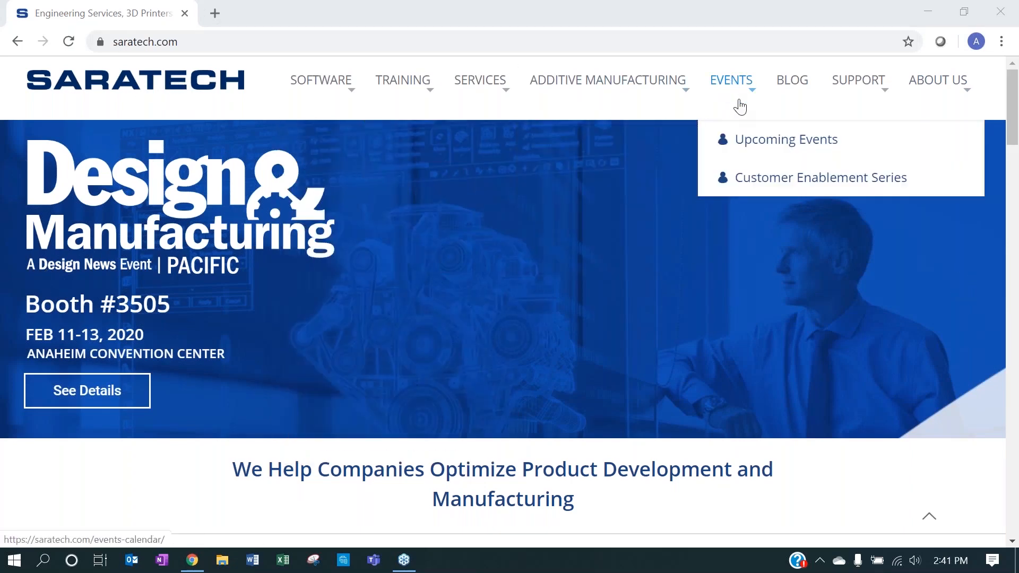
click(889, 176)
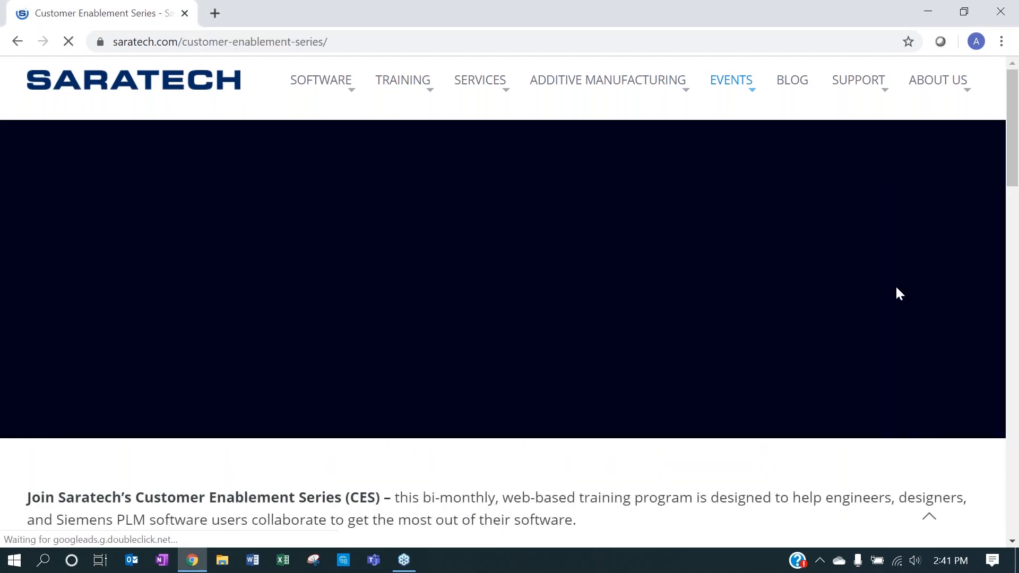
scroll(862, 330, down, 1)
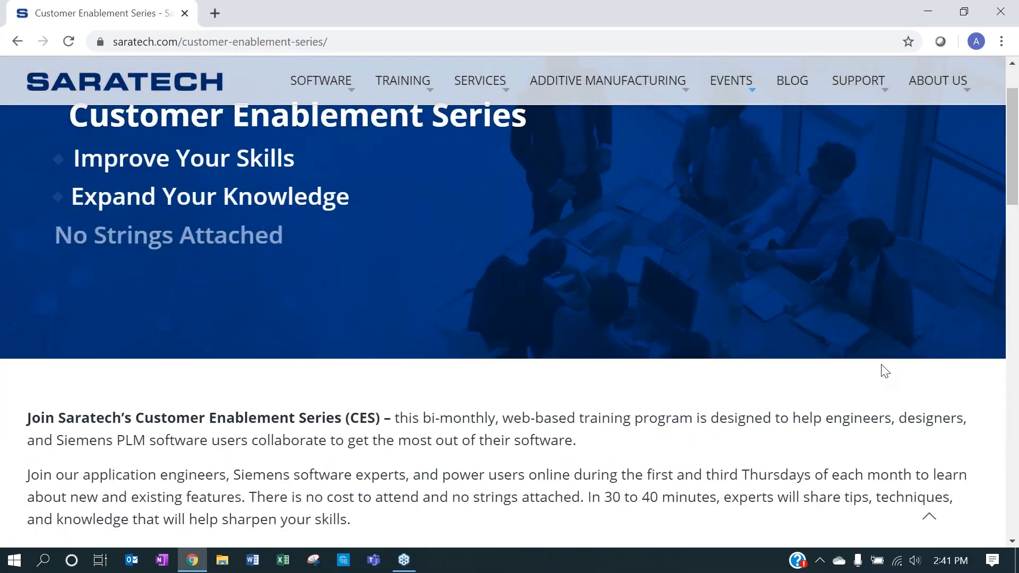
scroll(824, 394, down, 1)
scroll(824, 394, down, 2)
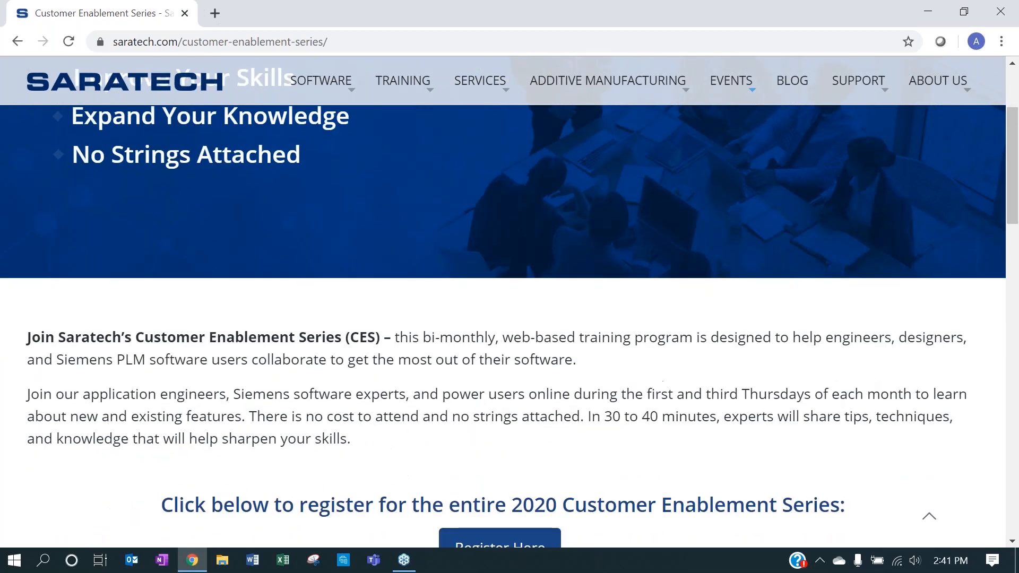
scroll(824, 393, down, 3)
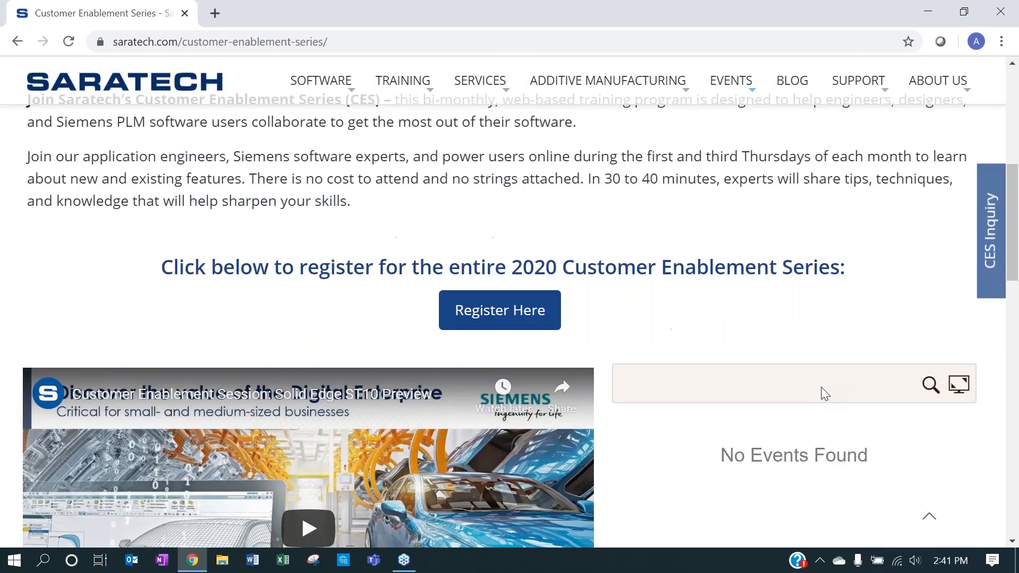
scroll(821, 394, up, 1)
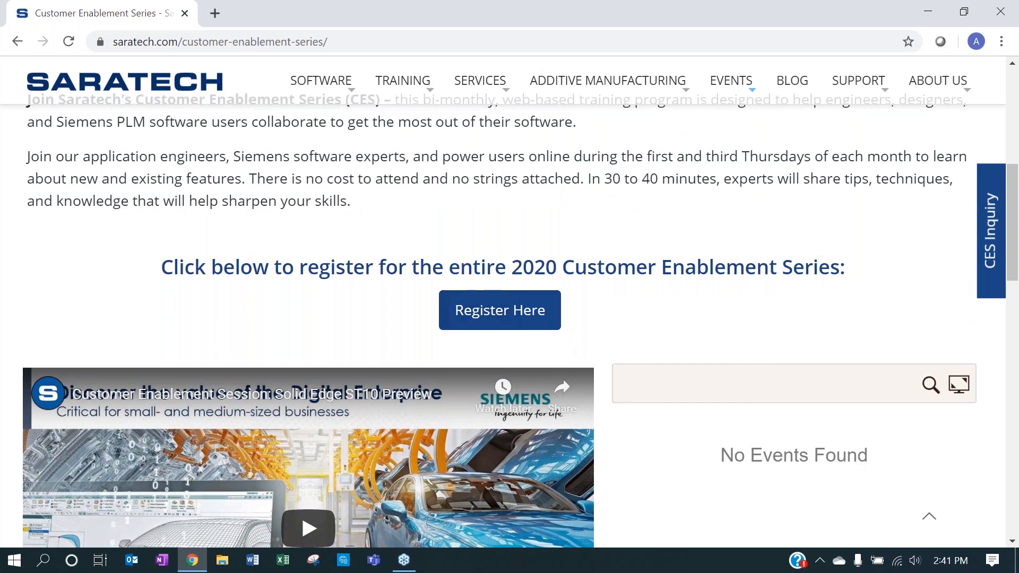
click(525, 304)
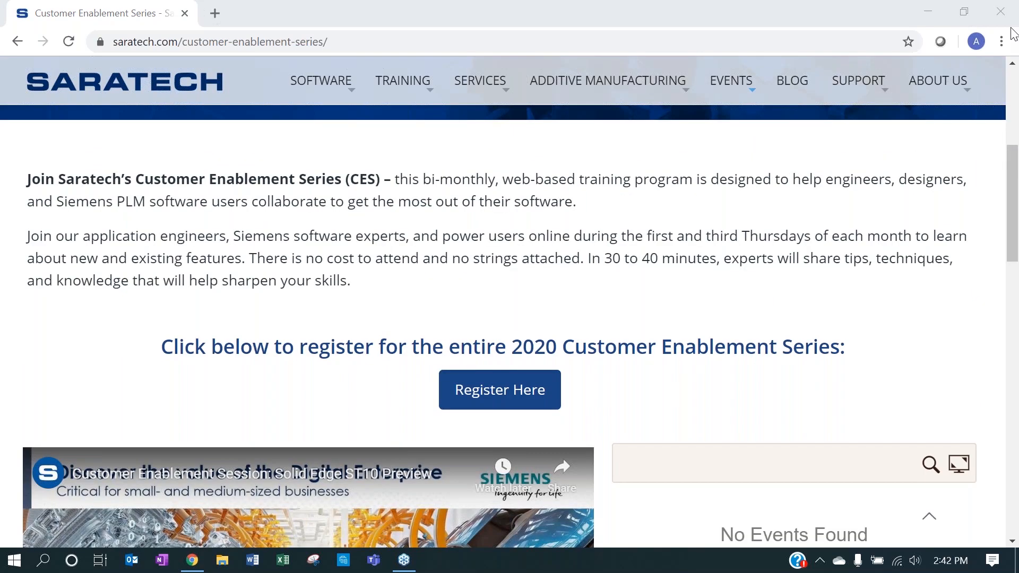